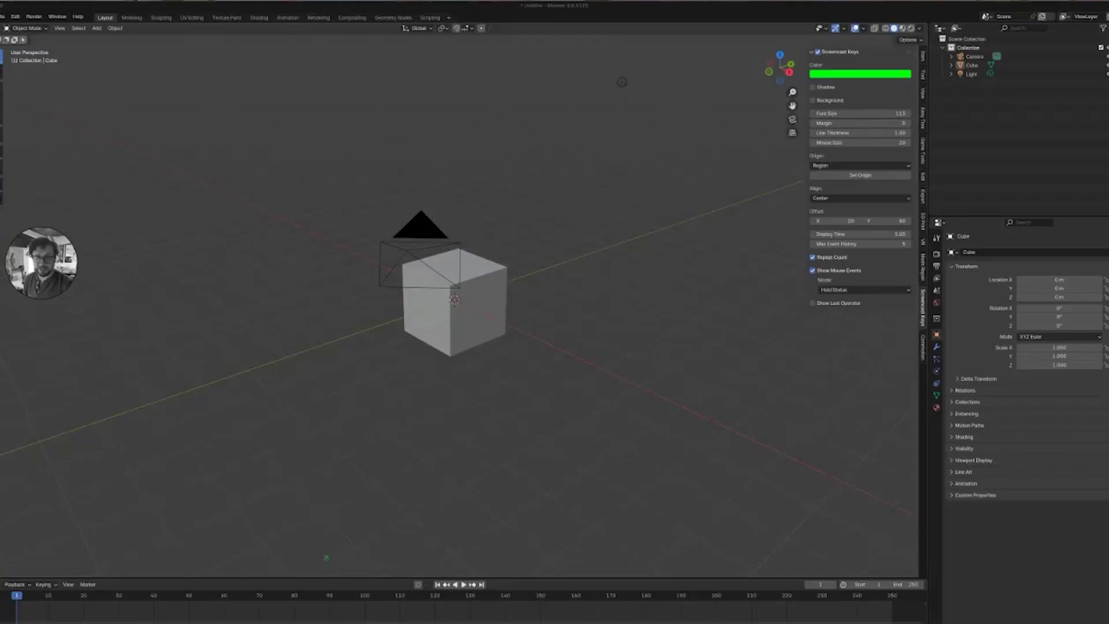
Delete the camera and the light, keeping only the cube in the scene.
mouse_move(462, 312)
middle_down()
mouse_move(398, 289)
mouse_move(405, 274)
mouse_move(448, 315)
middle_up()
middle_drag(600, 98, 589, 109)
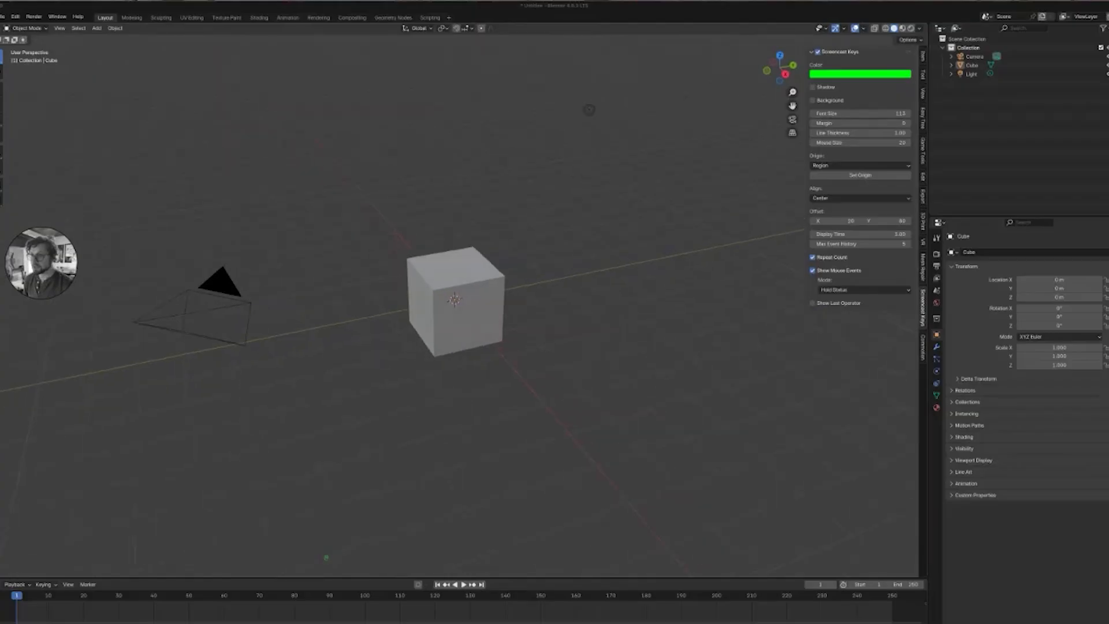
click(462, 306)
mouse_move(462, 307)
middle_down()
mouse_move(462, 291)
mouse_move(469, 316)
middle_up()
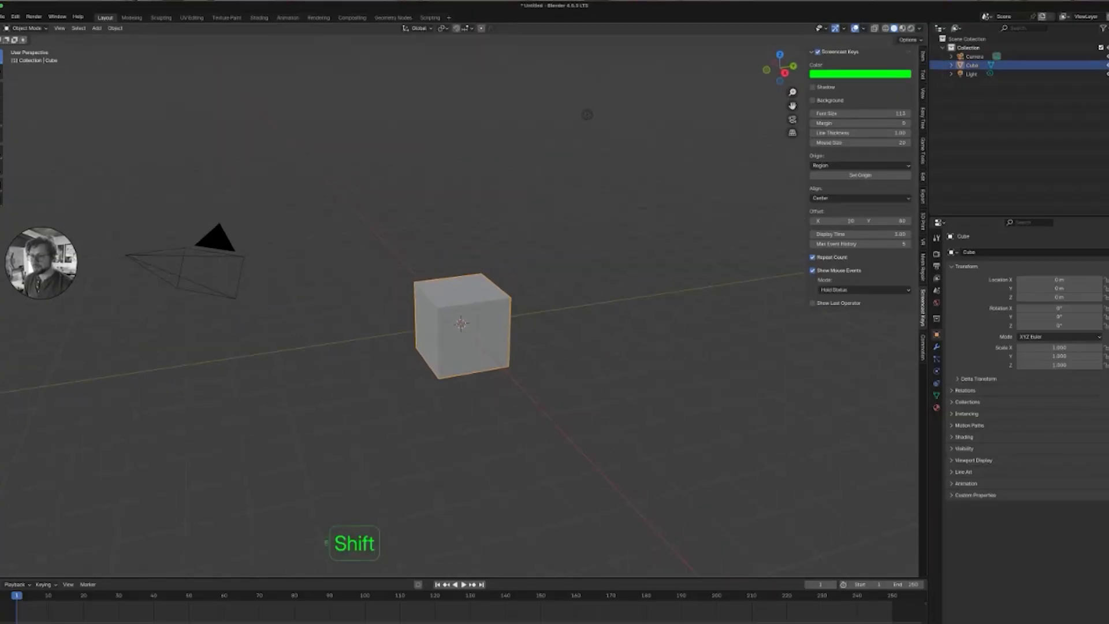
key(ctrl+i)
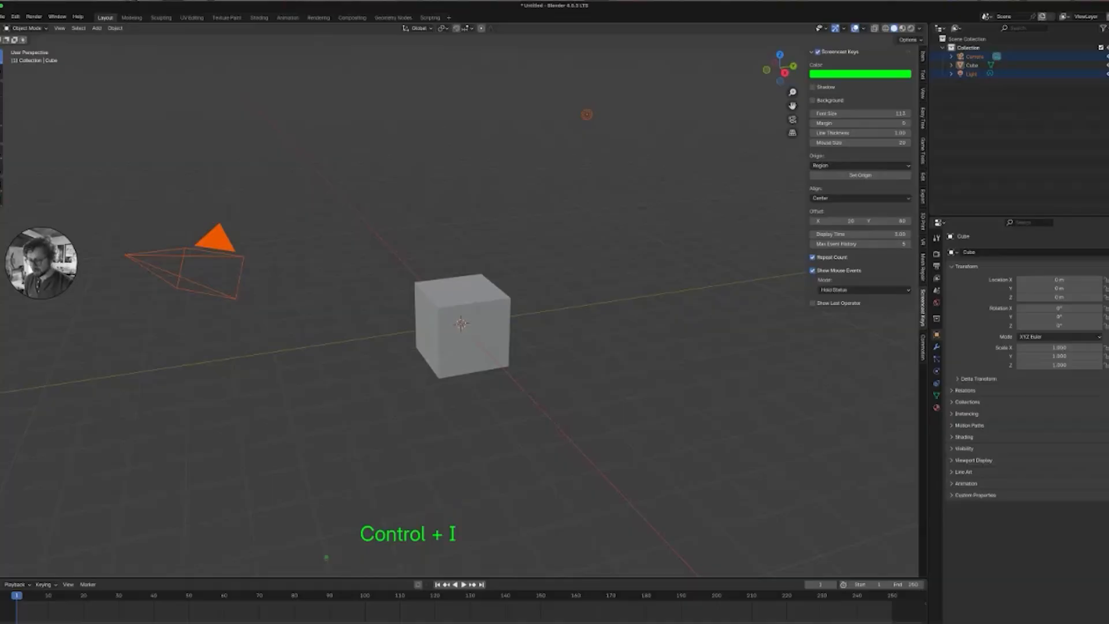
key(x)
click(465, 314)
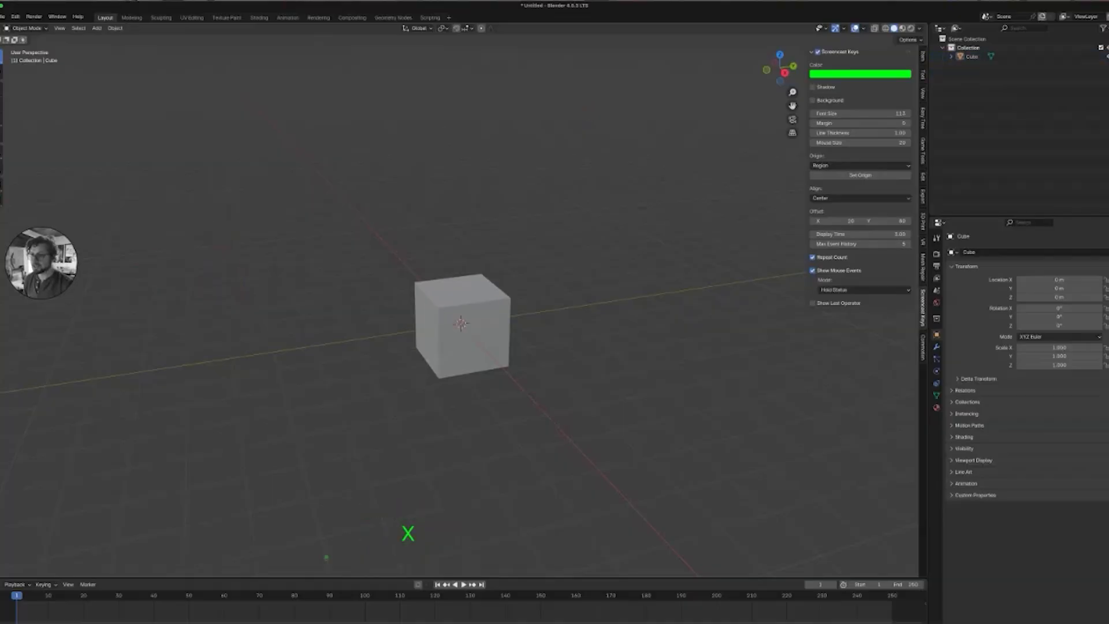
Move the cube up 1 m along Z with snapping so it rests on the grid floor.
click(466, 324)
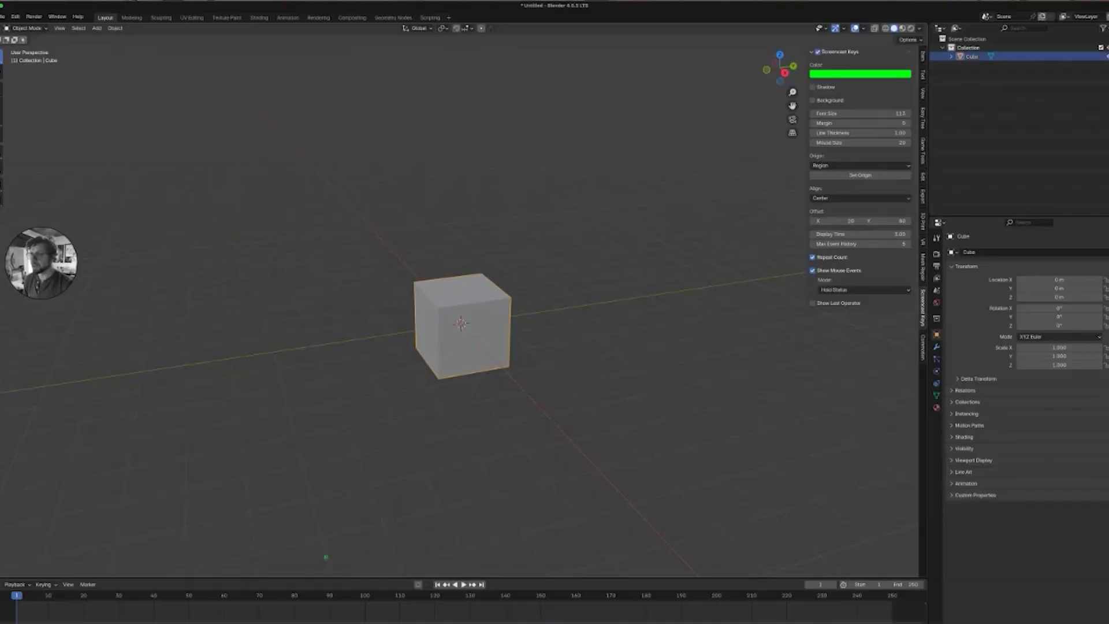
middle_drag(465, 323, 454, 303)
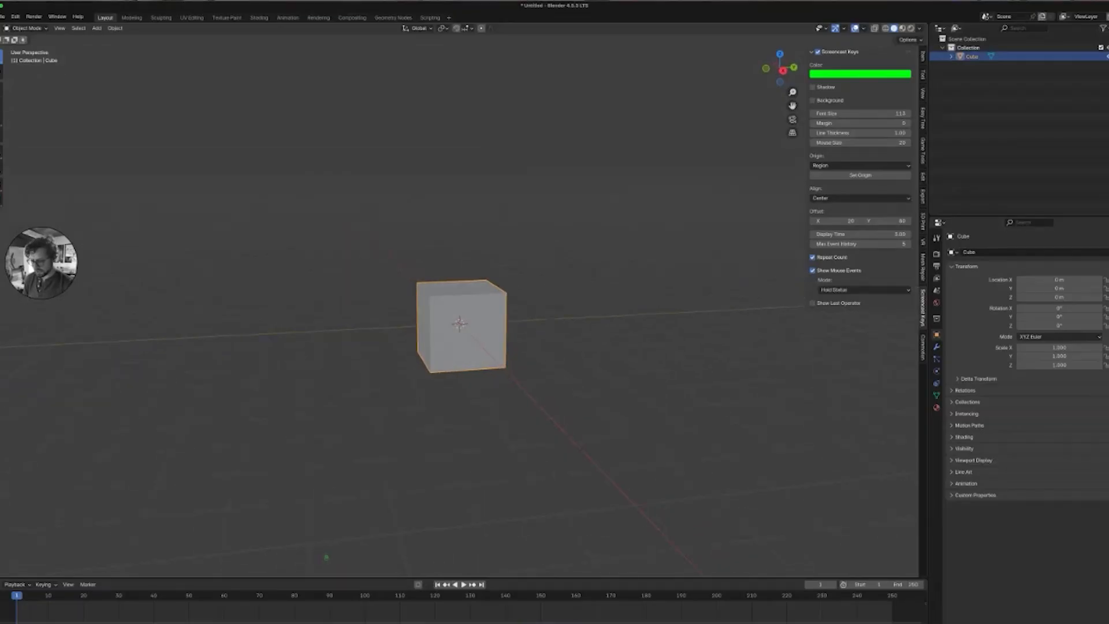
key(g)
key(z)
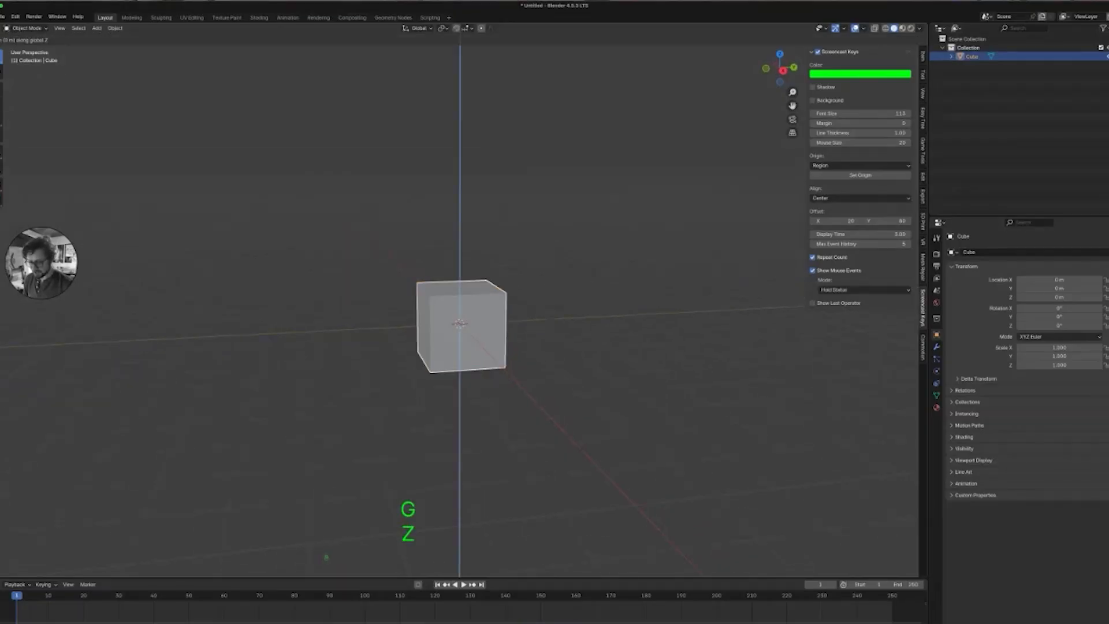
key(ctrl)
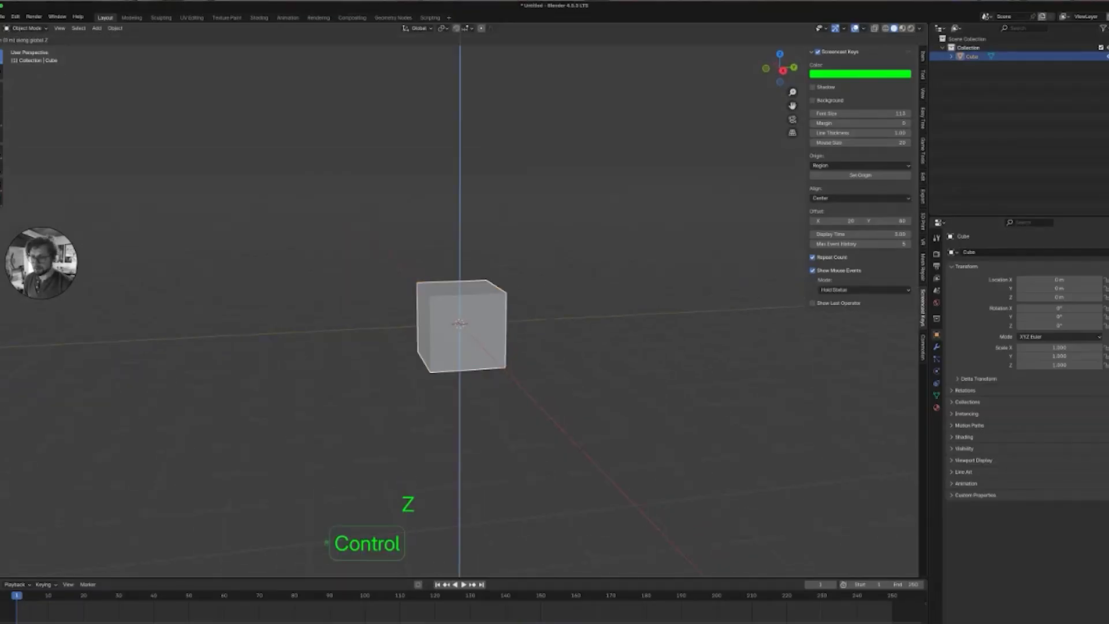
ctrl+click(462, 277)
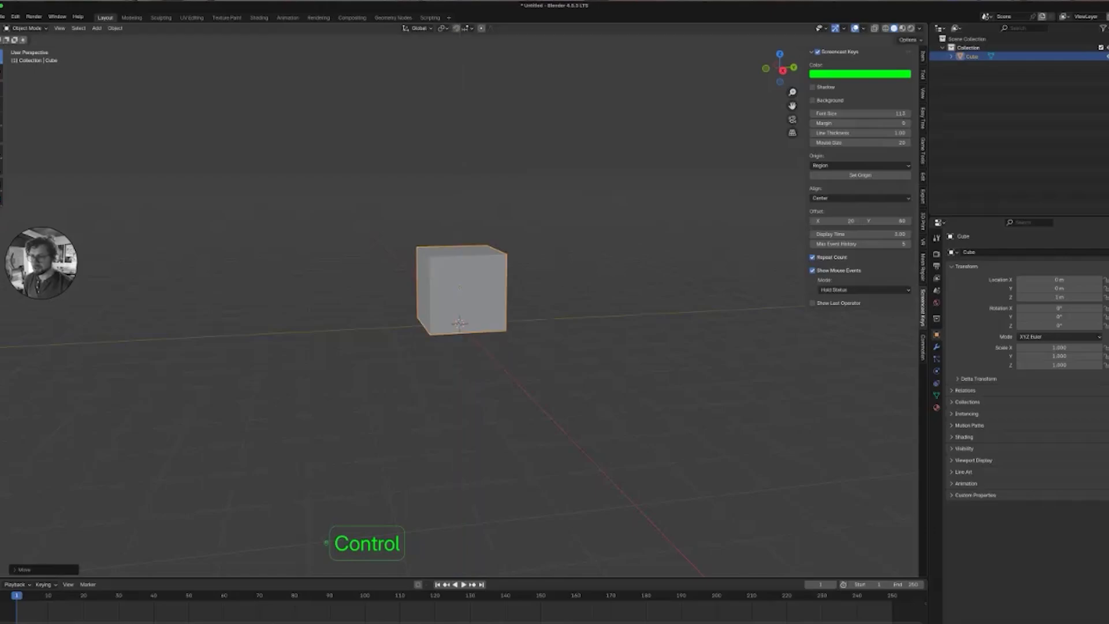
Apply all transforms to the cube.
middle_drag(462, 277, 501, 289)
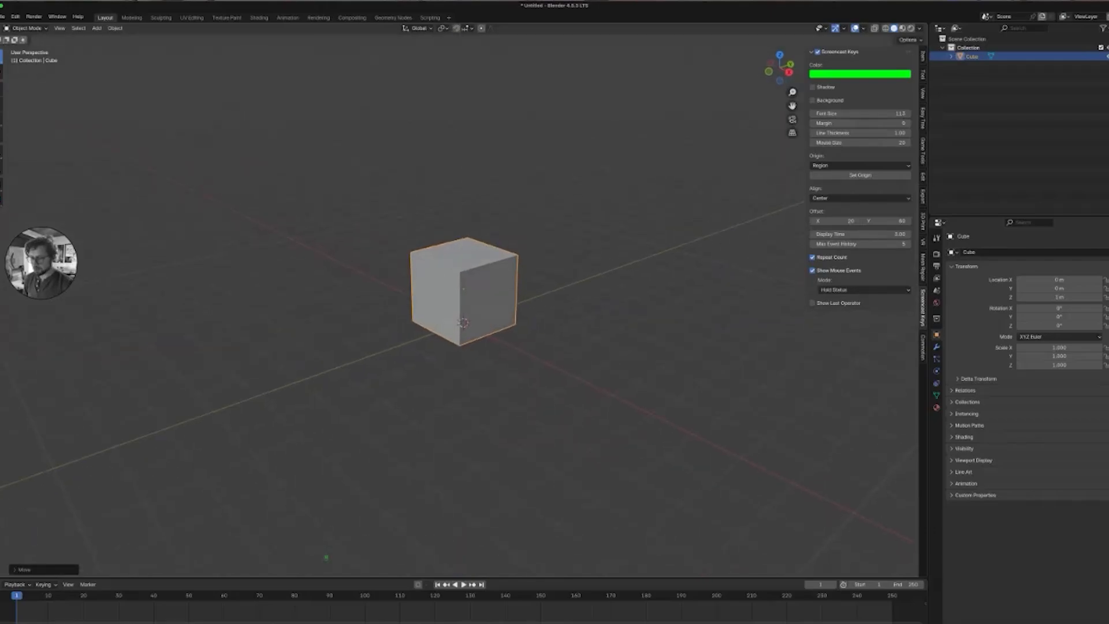
key(super+a)
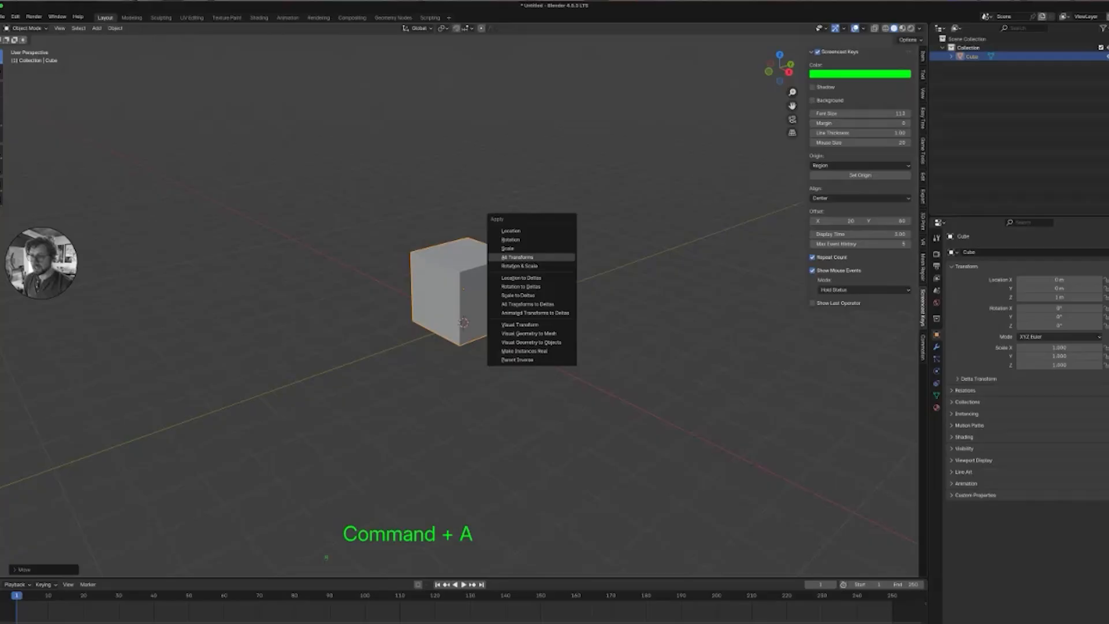
click(520, 258)
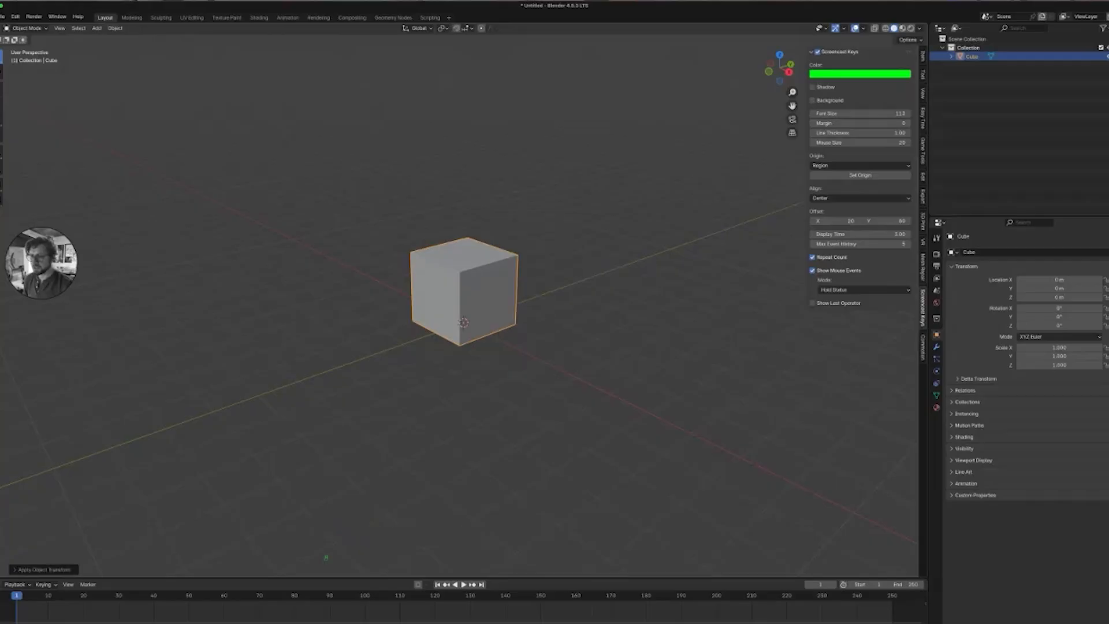
Move the cube -1 m along Y with snapping.
middle_drag(508, 294, 455, 270)
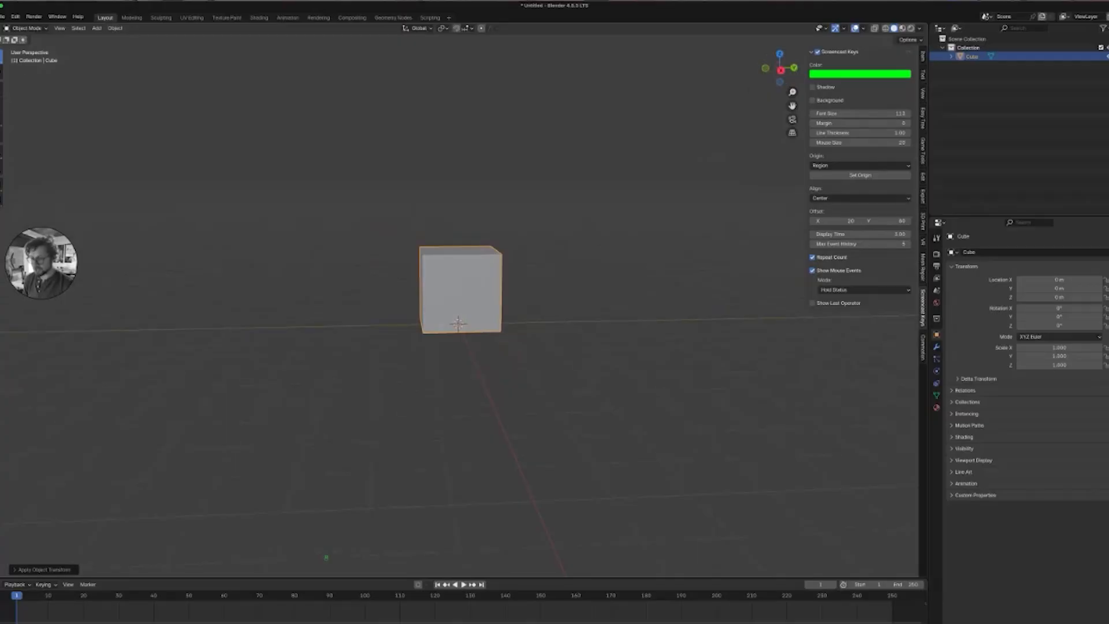
key(g)
key(y)
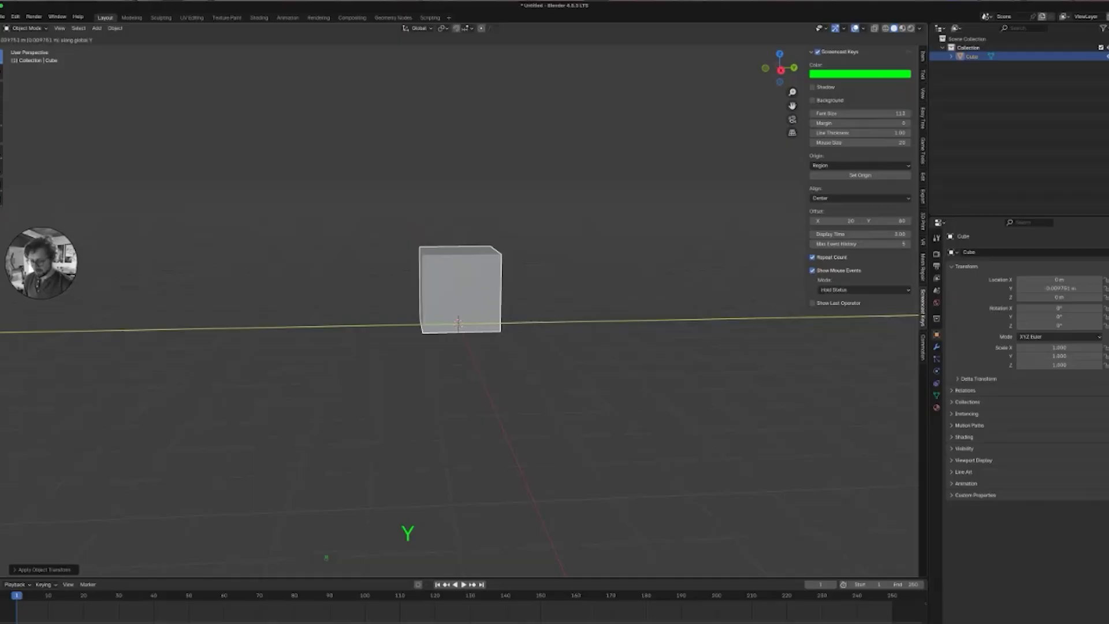
key(ctrl)
click(458, 322)
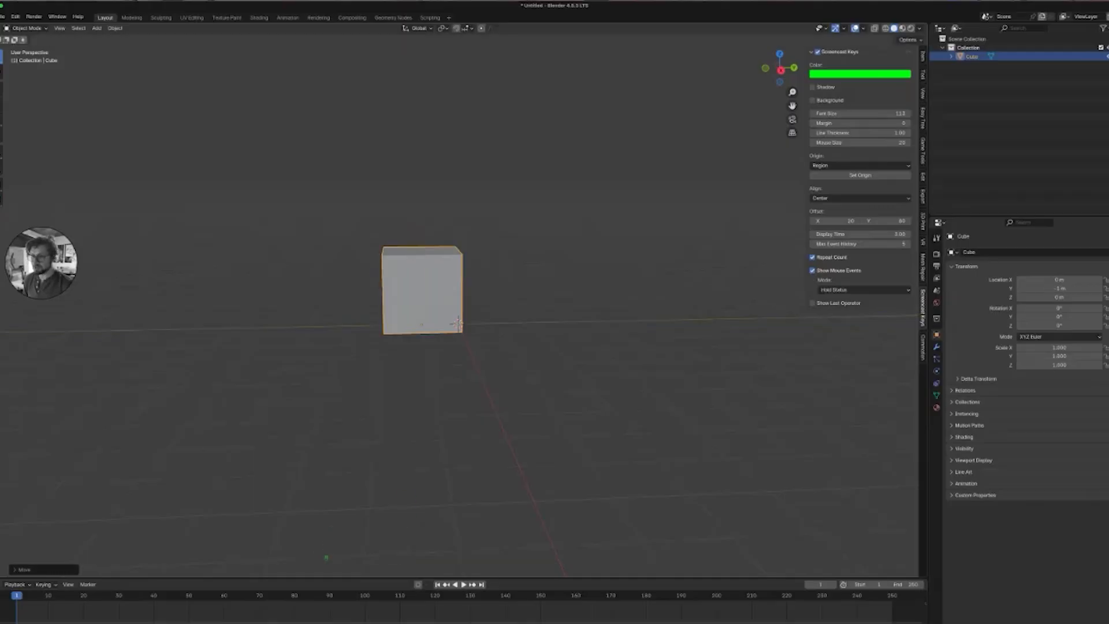
middle_drag(458, 323, 458, 324)
key(shift)
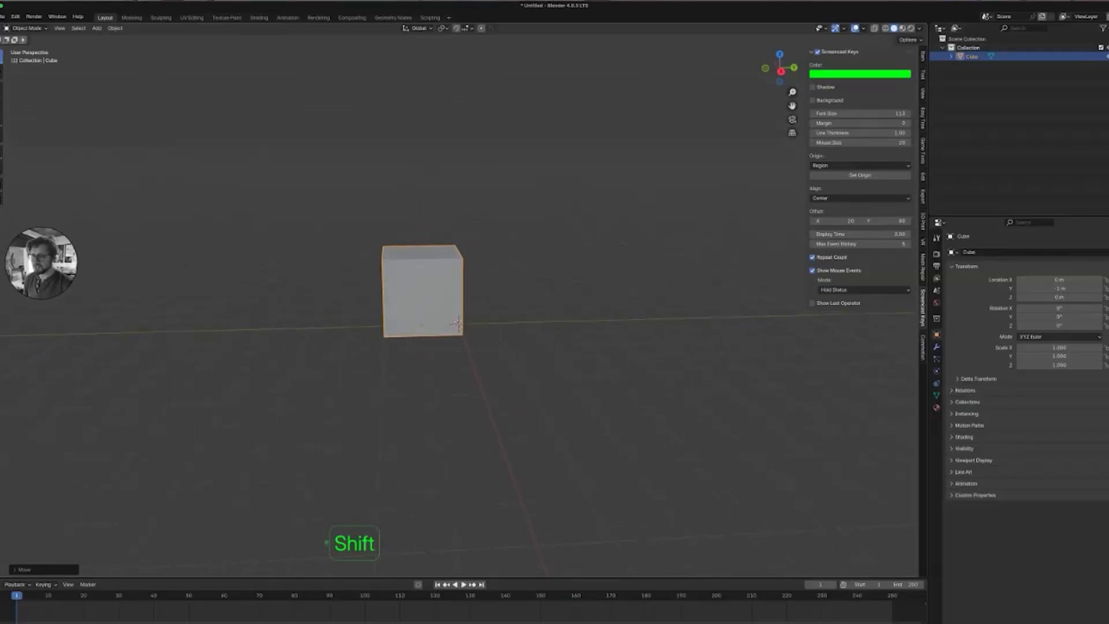
Duplicate the cube and snap the copy along Y so it sits right beside the original.
key(shift+d)
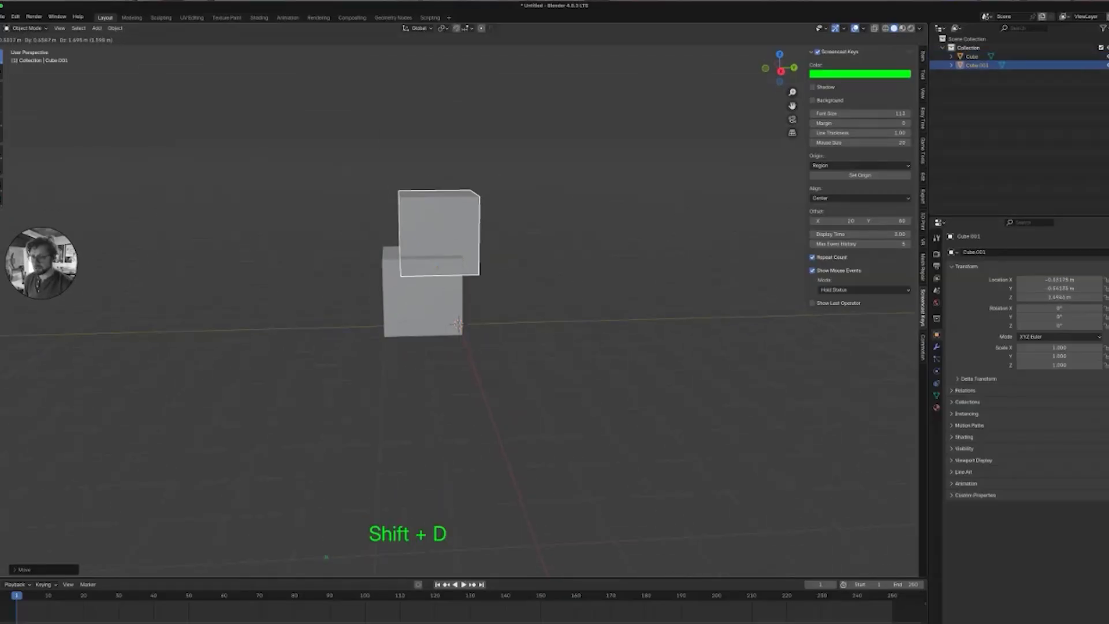
key(y)
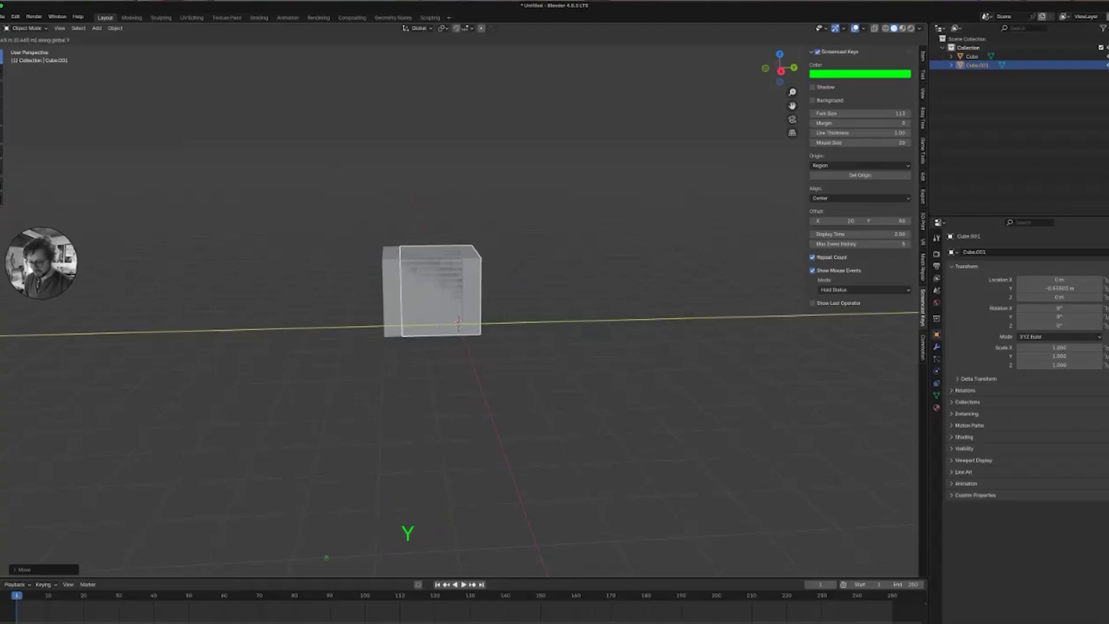
key(ctrl)
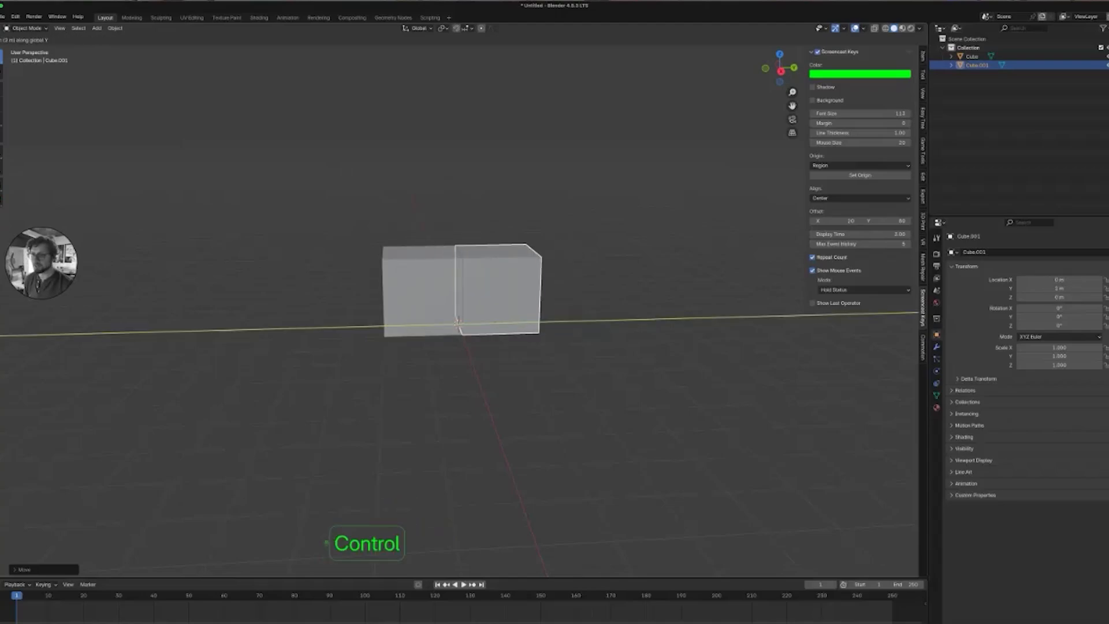
click(498, 291)
Select both cubes and scale them along X to about 0.09, making thin panels.
middle_drag(498, 290, 559, 297)
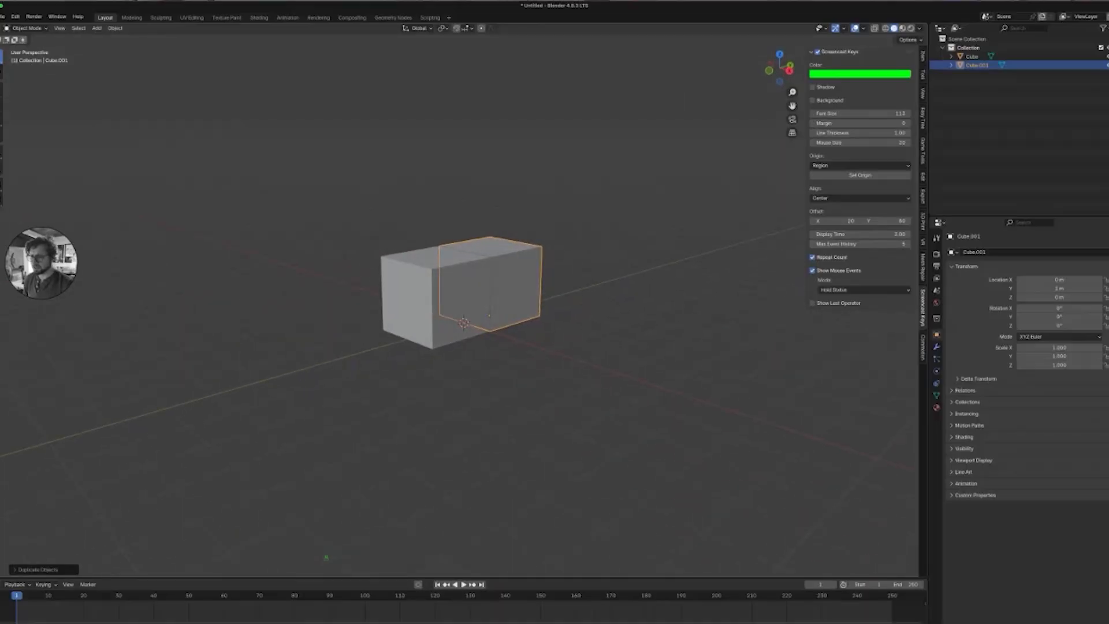
middle_drag(559, 298, 551, 346)
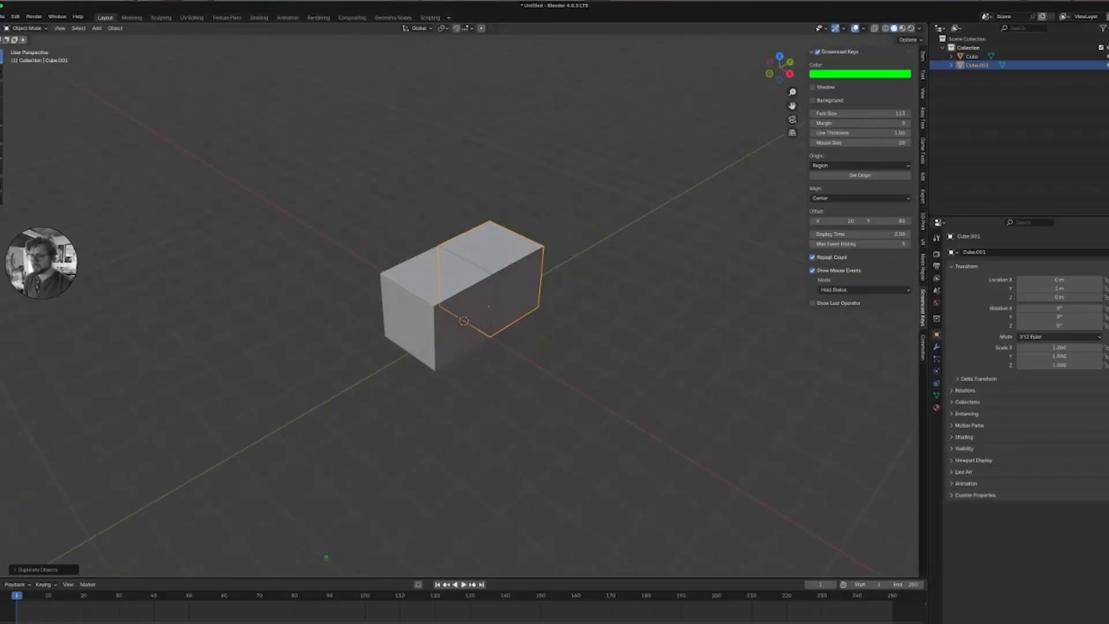
middle_drag(551, 347, 522, 314)
key(a)
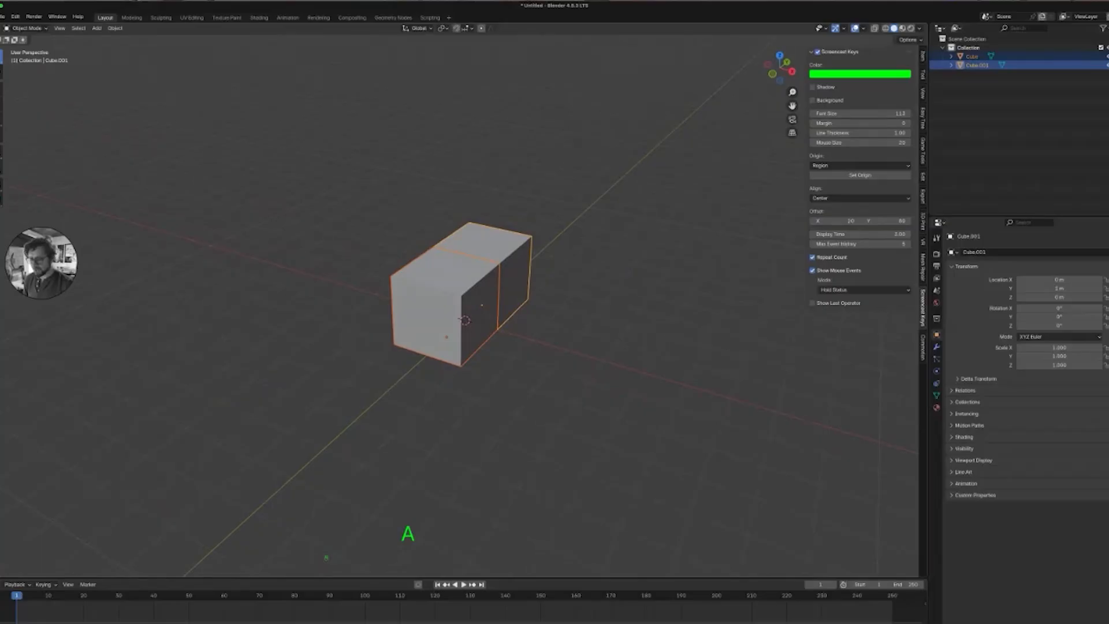
key(s)
key(x)
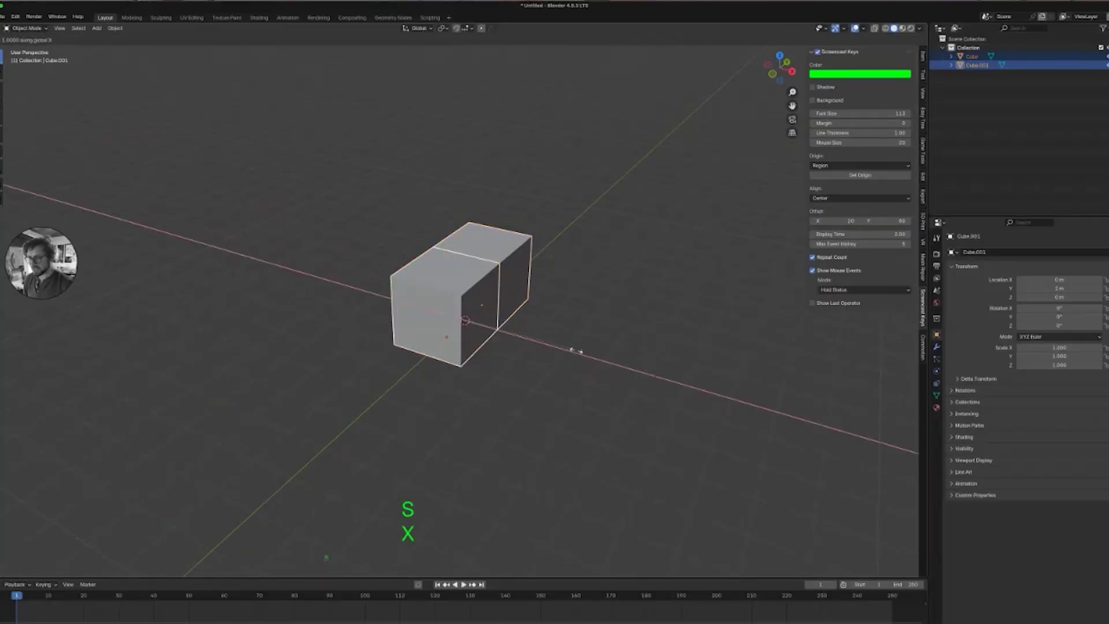
click(475, 319)
Scale both panels along Y to about 0.52.
middle_drag(474, 319, 436, 317)
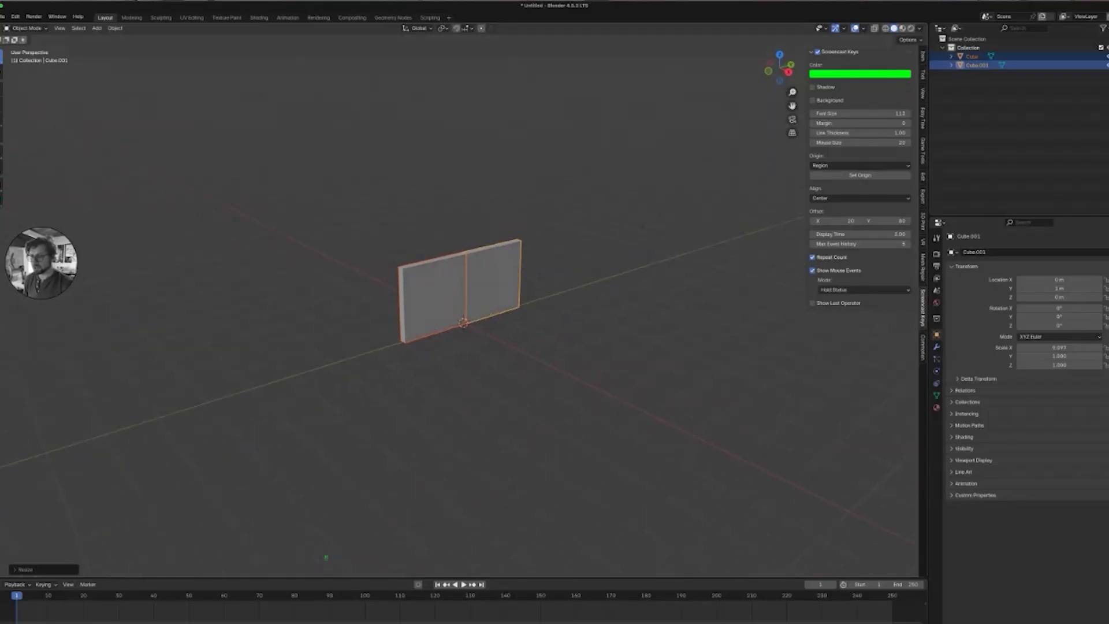
key(s)
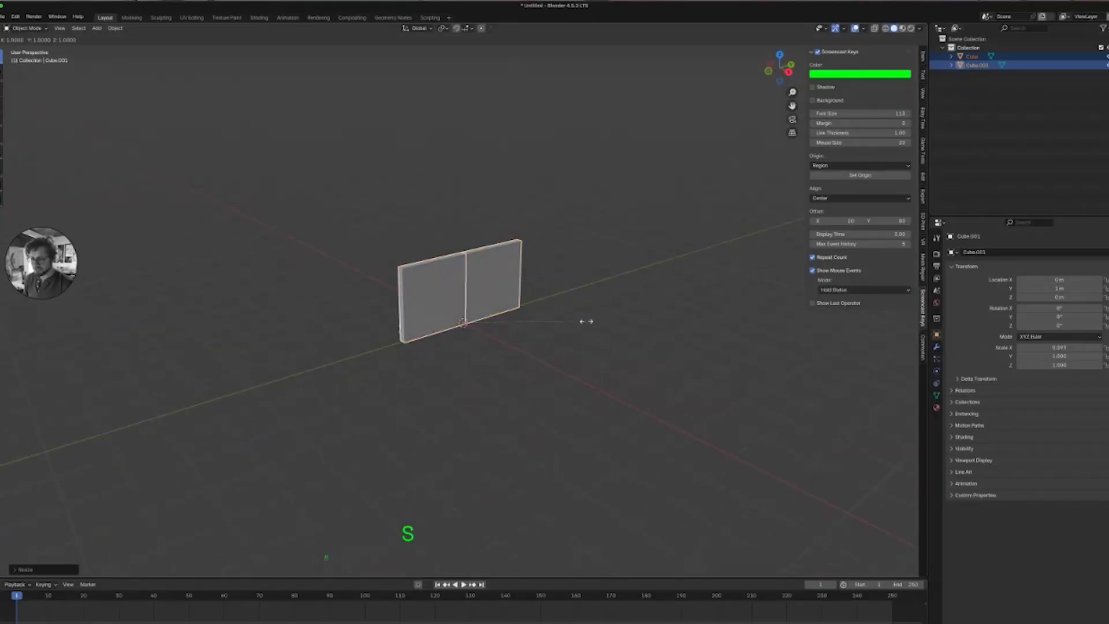
key(y)
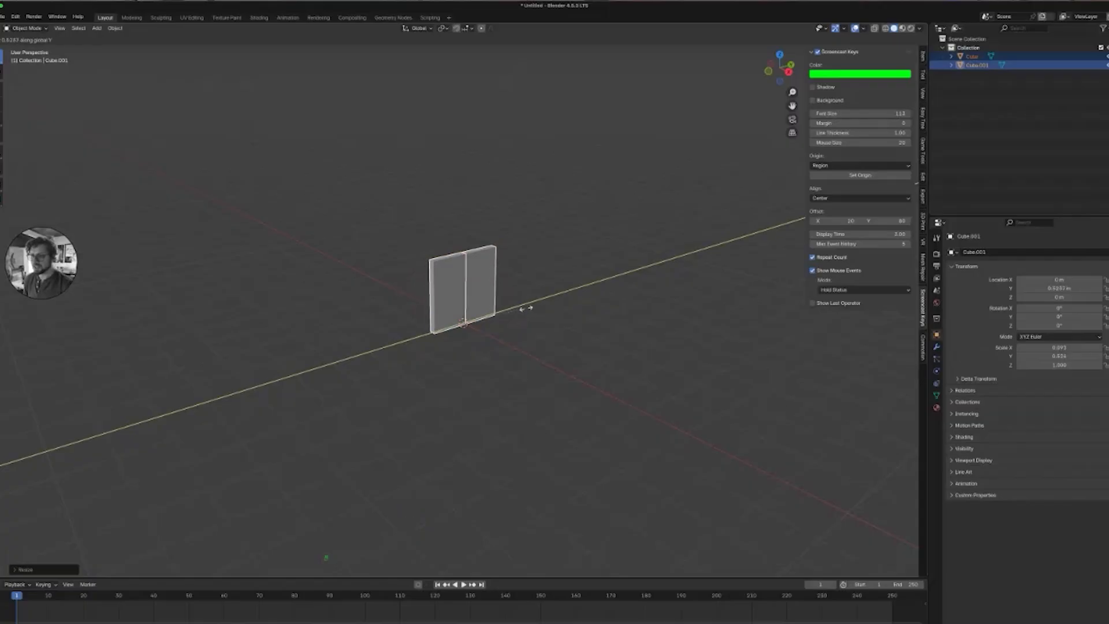
click(524, 308)
Scale both panels along Z to about 1.4.
middle_drag(524, 308, 488, 306)
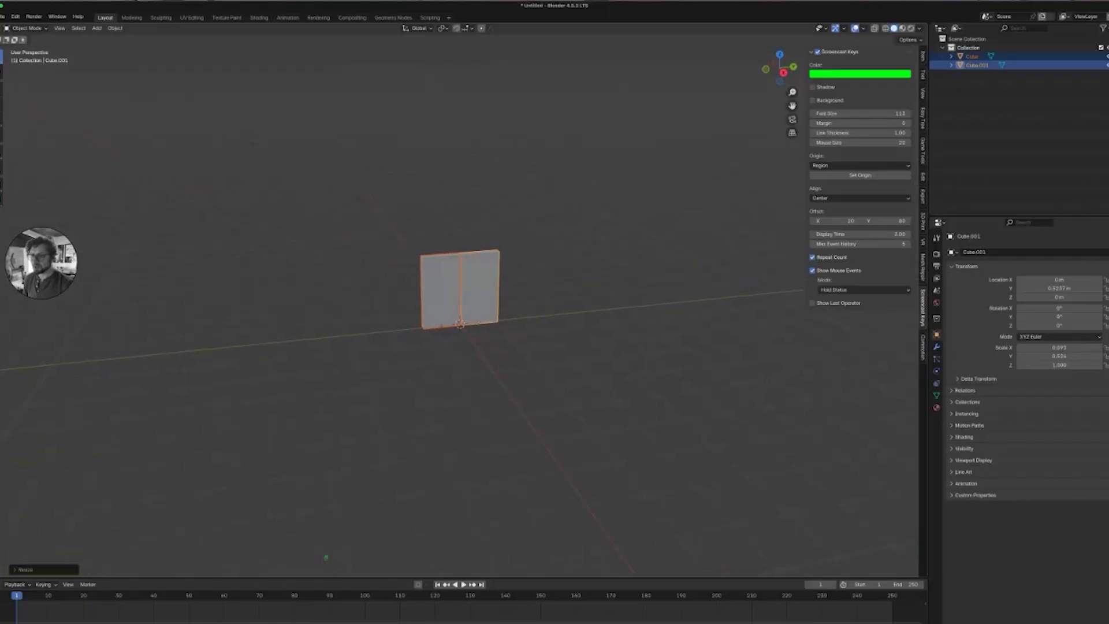
key(s)
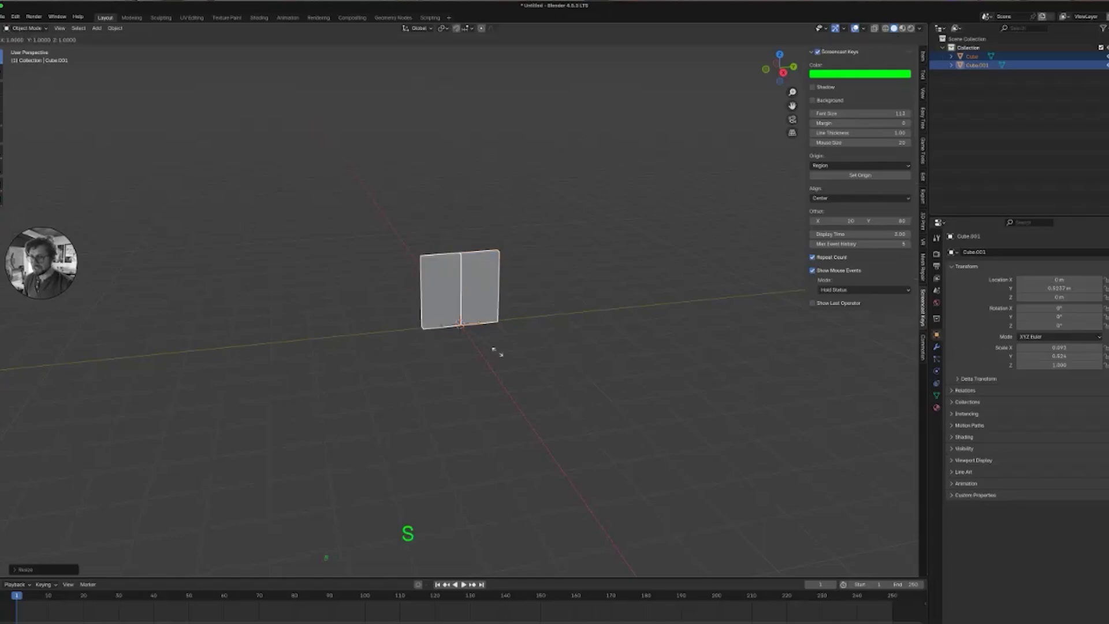
key(z)
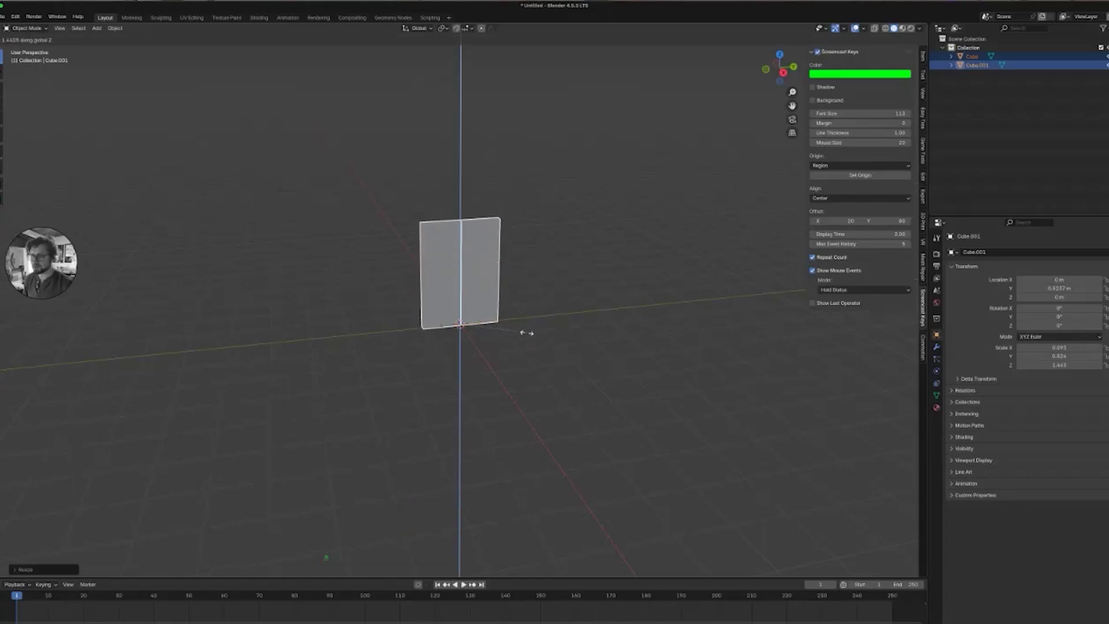
click(522, 331)
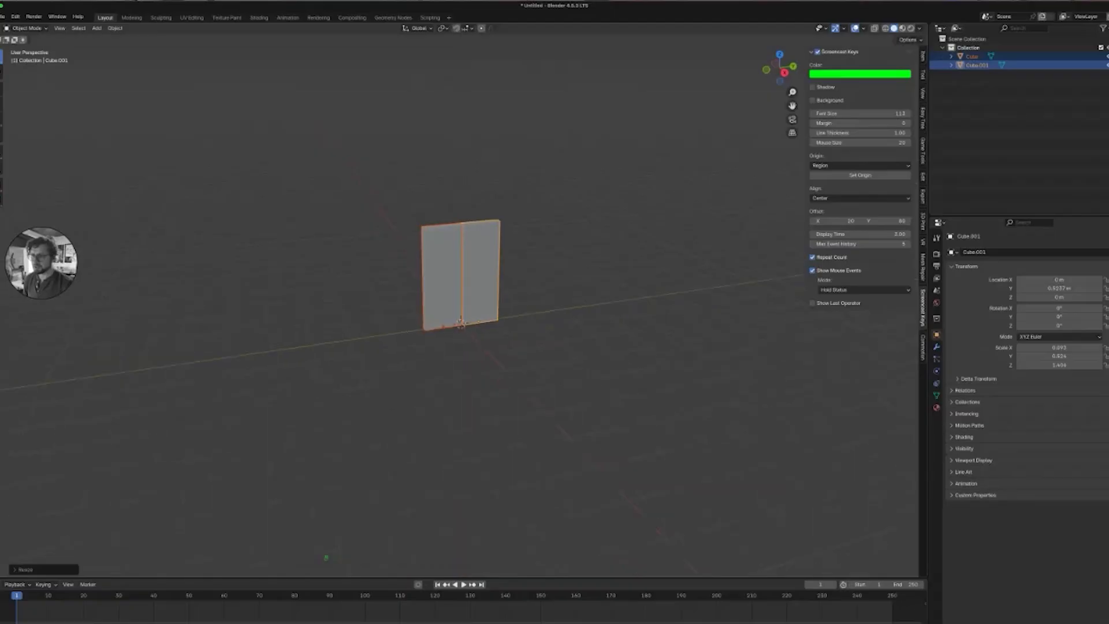
Open the sidebar's Item transform panel to check the panels' dimensions.
middle_drag(523, 331, 463, 322)
key(n)
key(n)
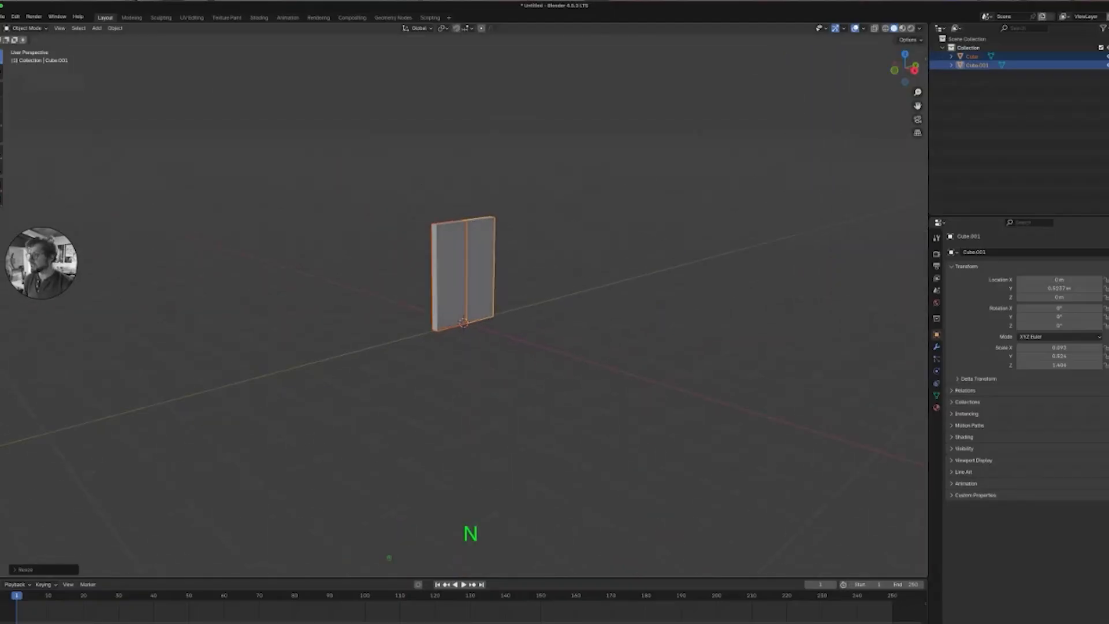
click(922, 56)
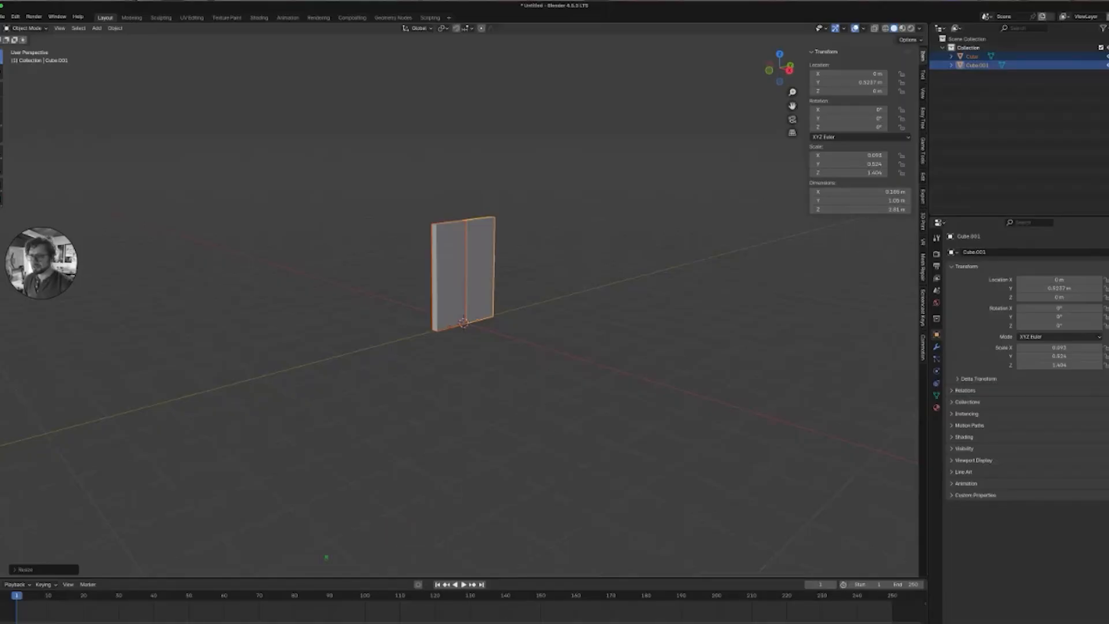
Select both panels and insert a location keyframe for them at frame 1.
middle_drag(464, 321, 460, 322)
key(alt+a)
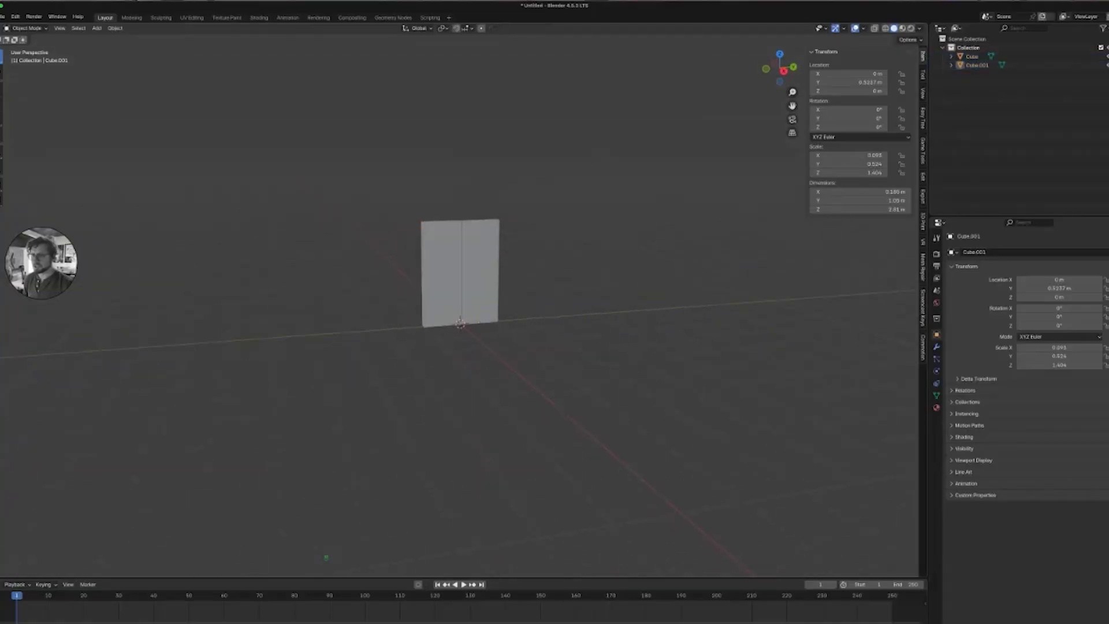
click(460, 322)
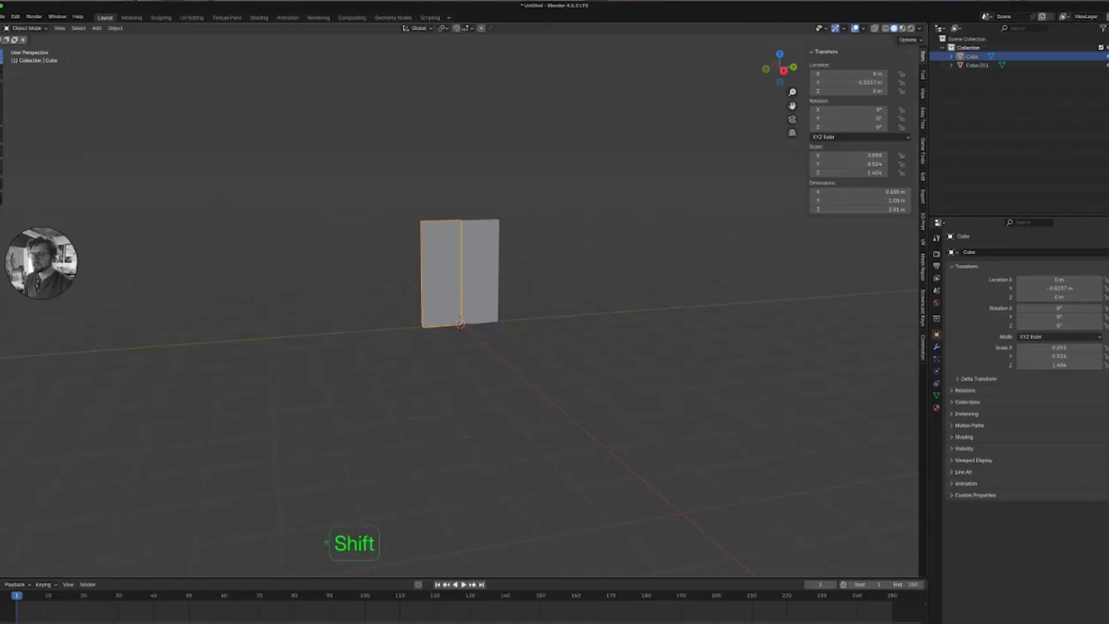
shift+click(462, 321)
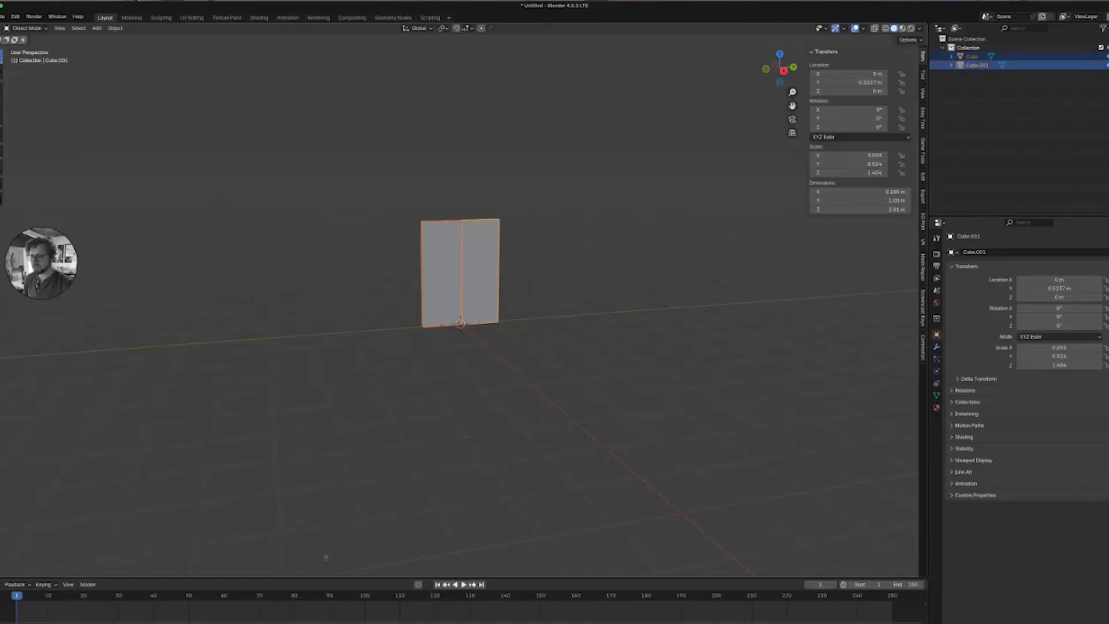
drag(326, 557, 327, 473)
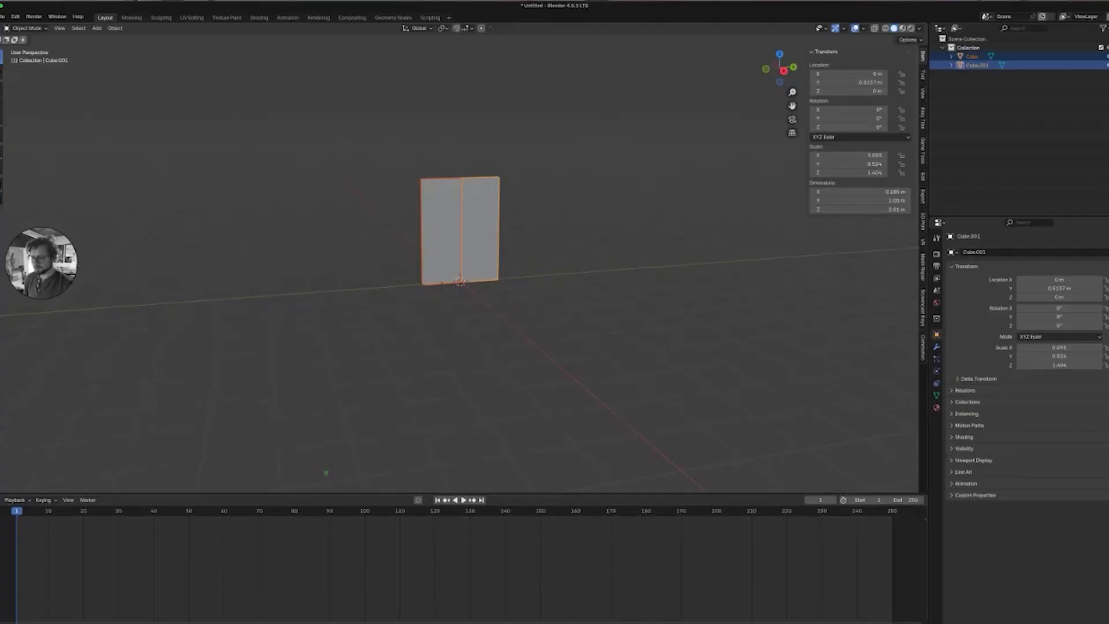
key(k)
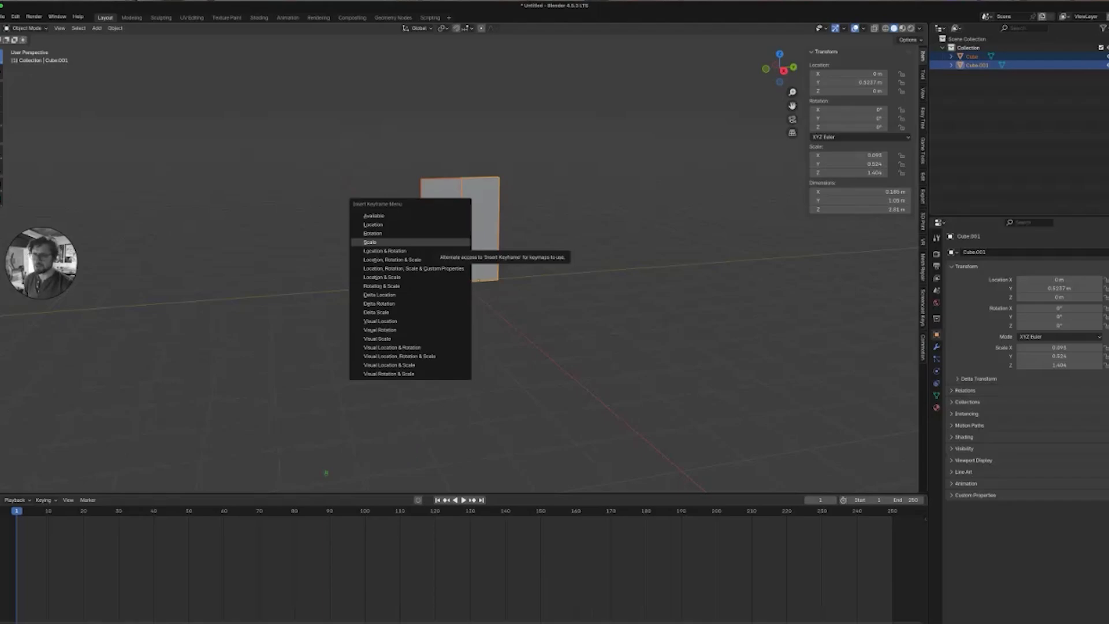
click(411, 233)
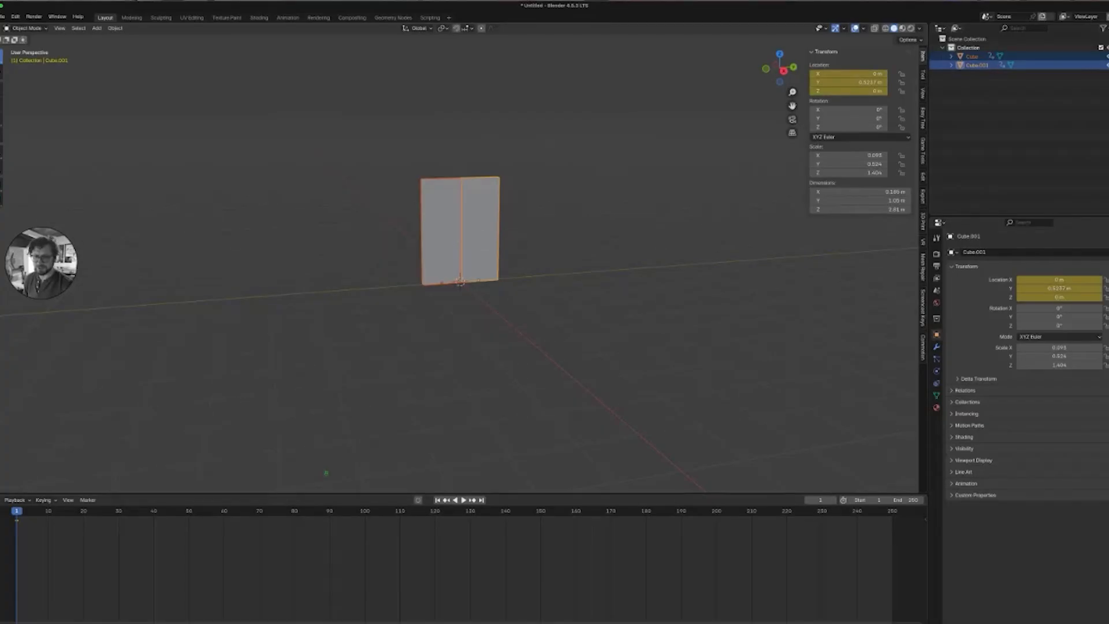
At frame 50, push the panels apart with Push/Pull and insert a location keyframe.
key(space)
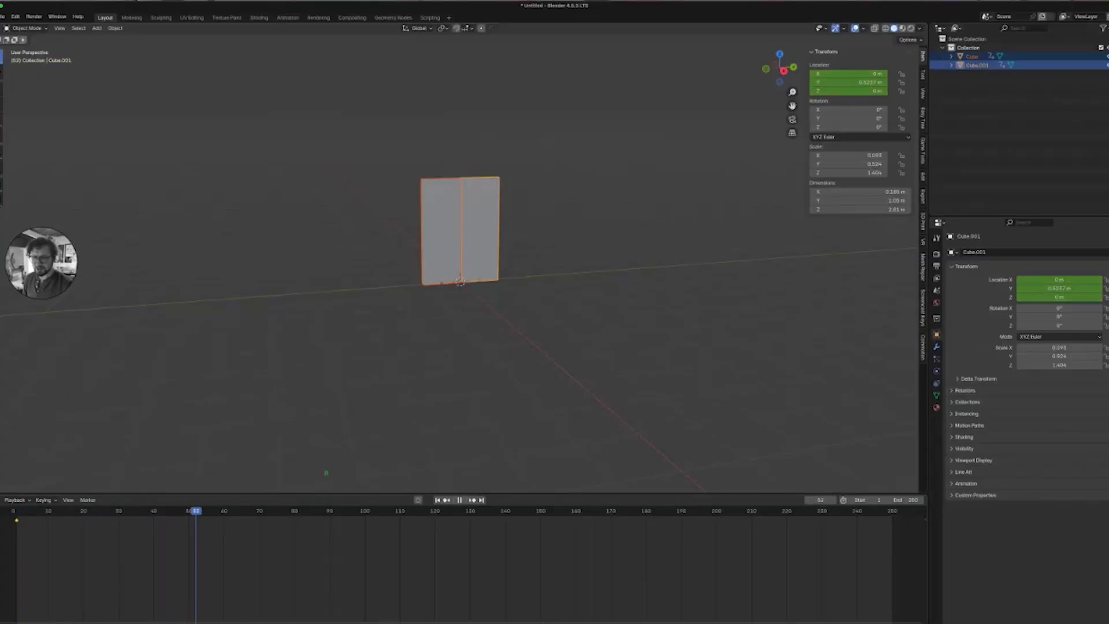
drag(192, 511, 189, 510)
key(space)
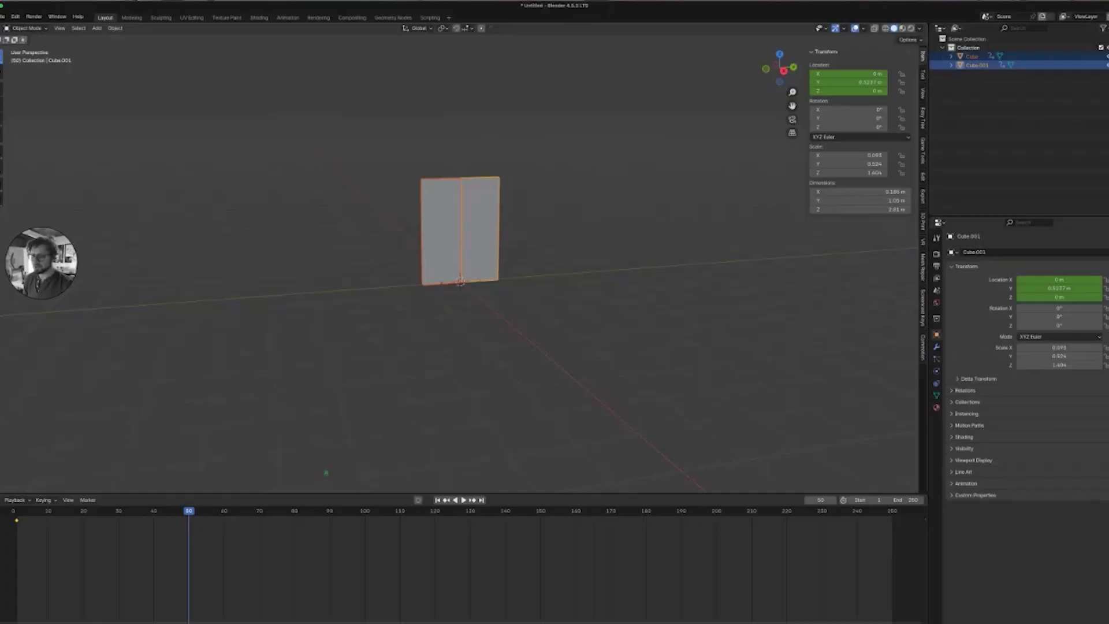
key(space)
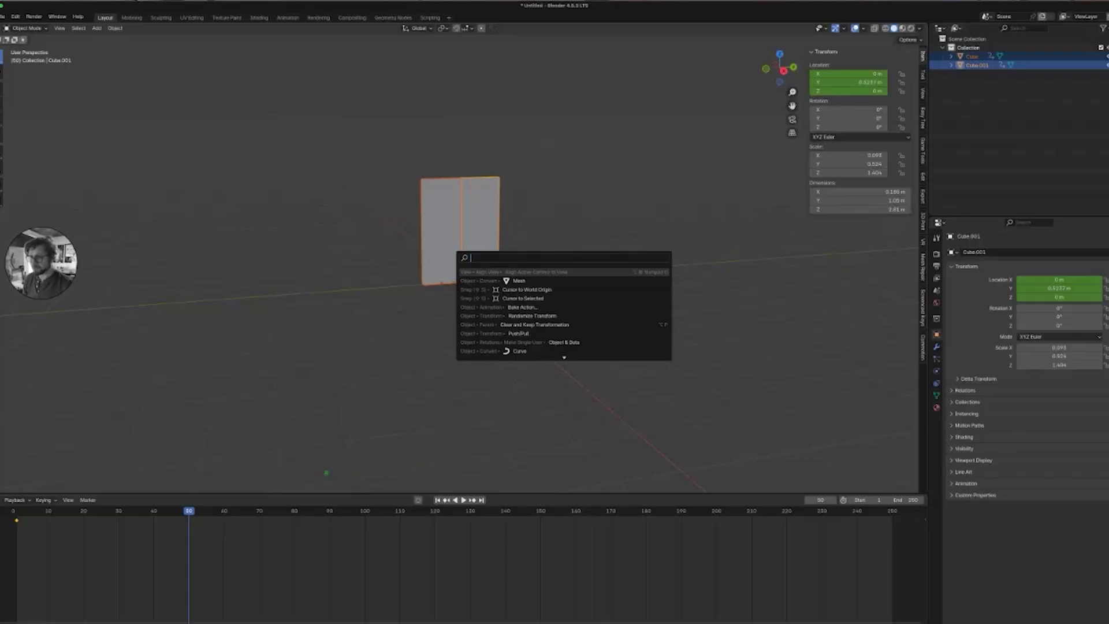
text(push)
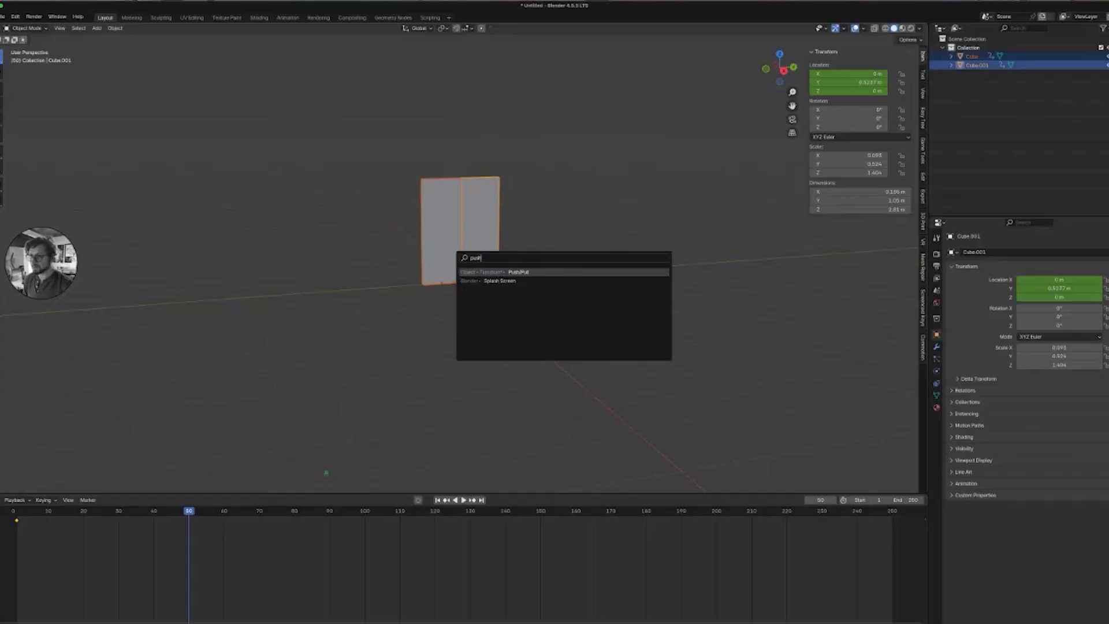
key(Return)
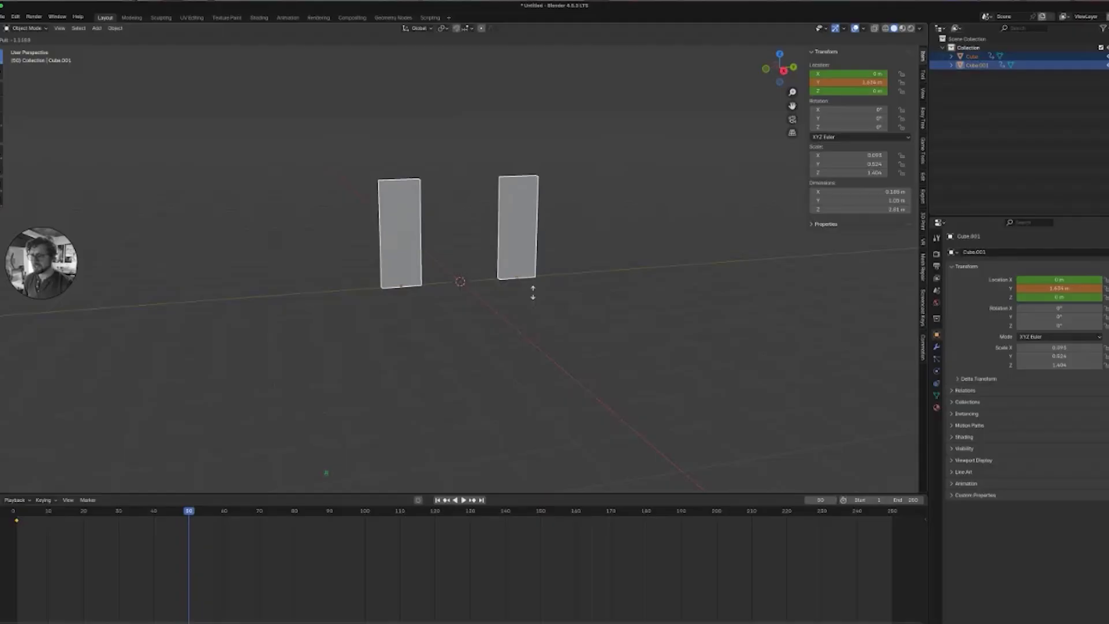
click(532, 292)
key(k)
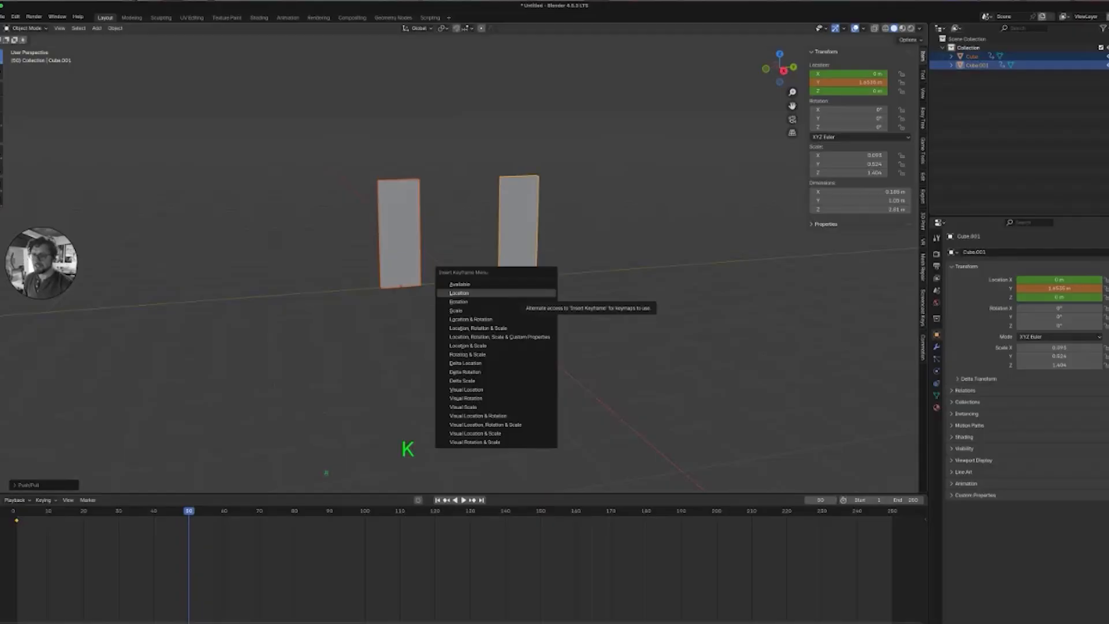
click(459, 293)
Replay the animation from the start, then set all keyframes' interpolation to Bounce.
click(437, 500)
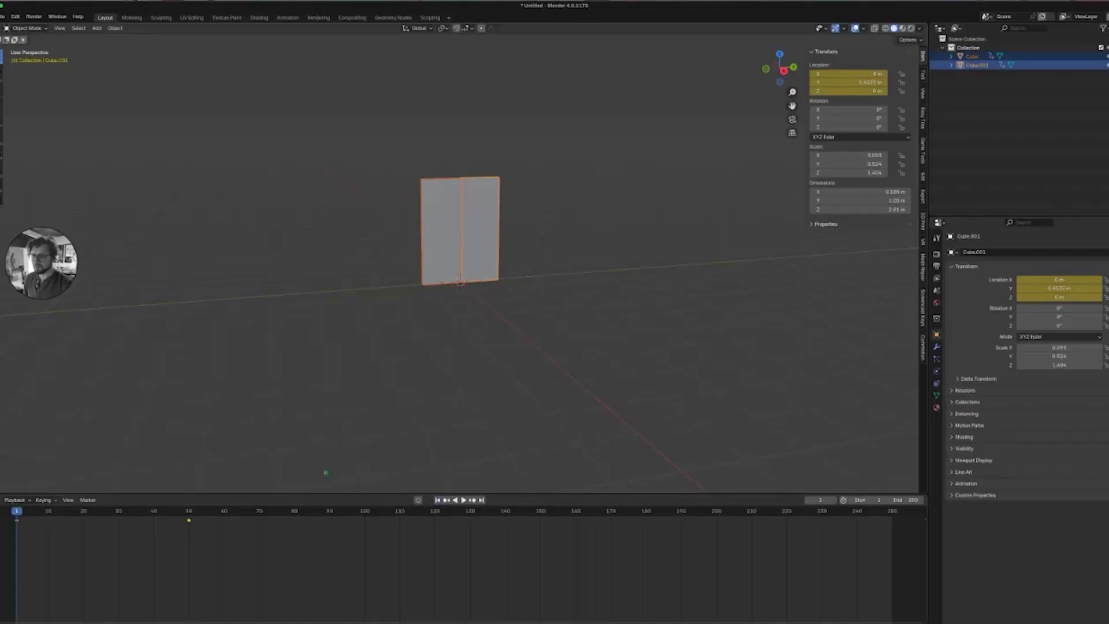
click(463, 499)
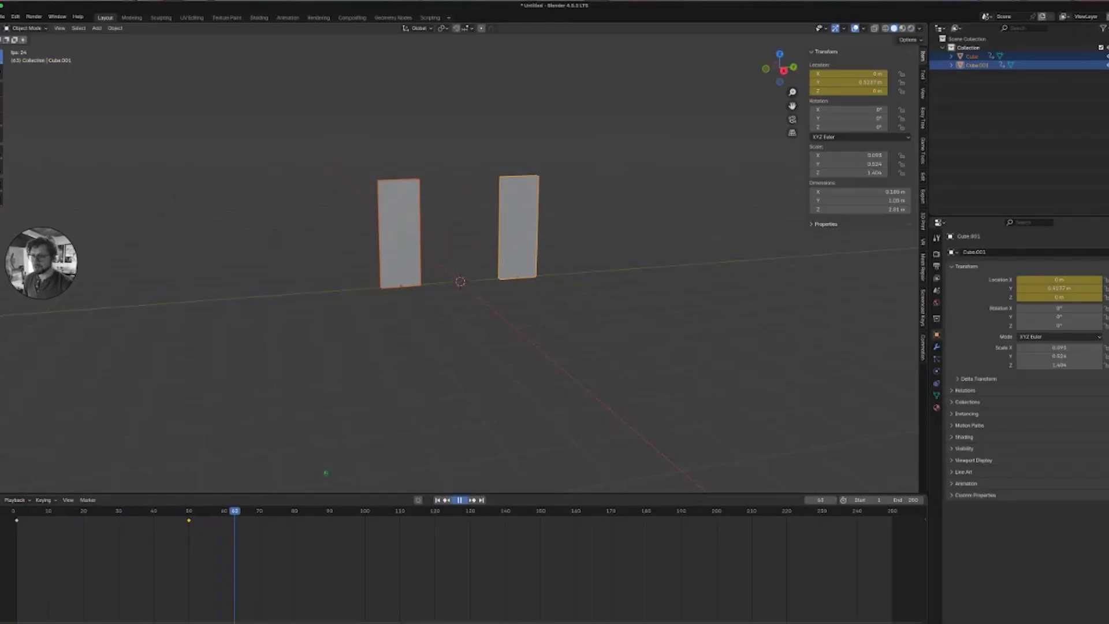
key(space)
click(437, 500)
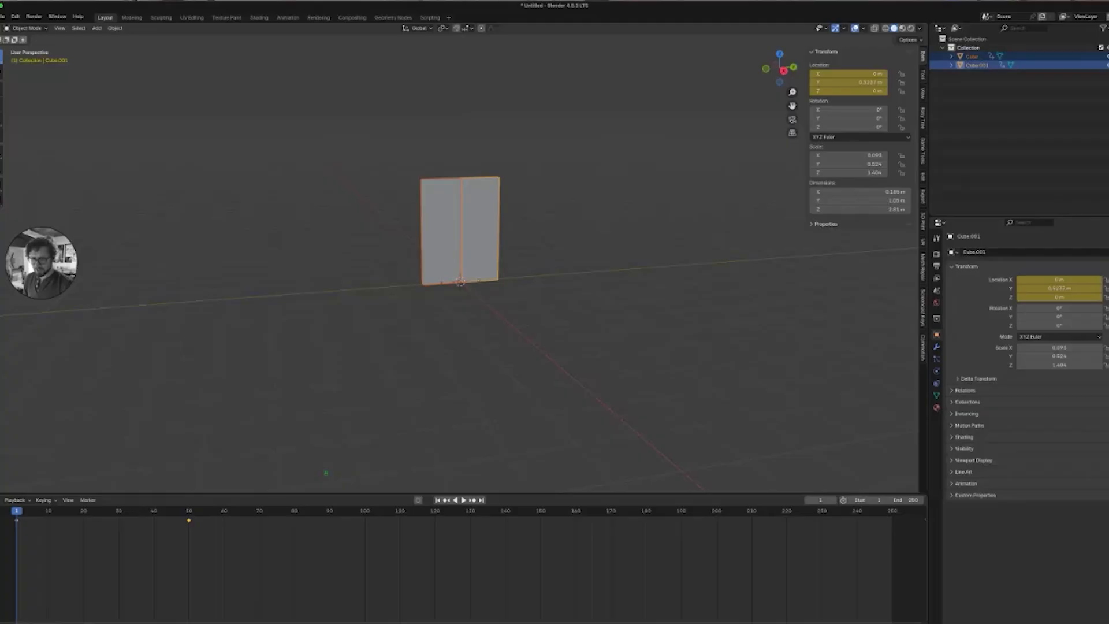
key(a)
key(t)
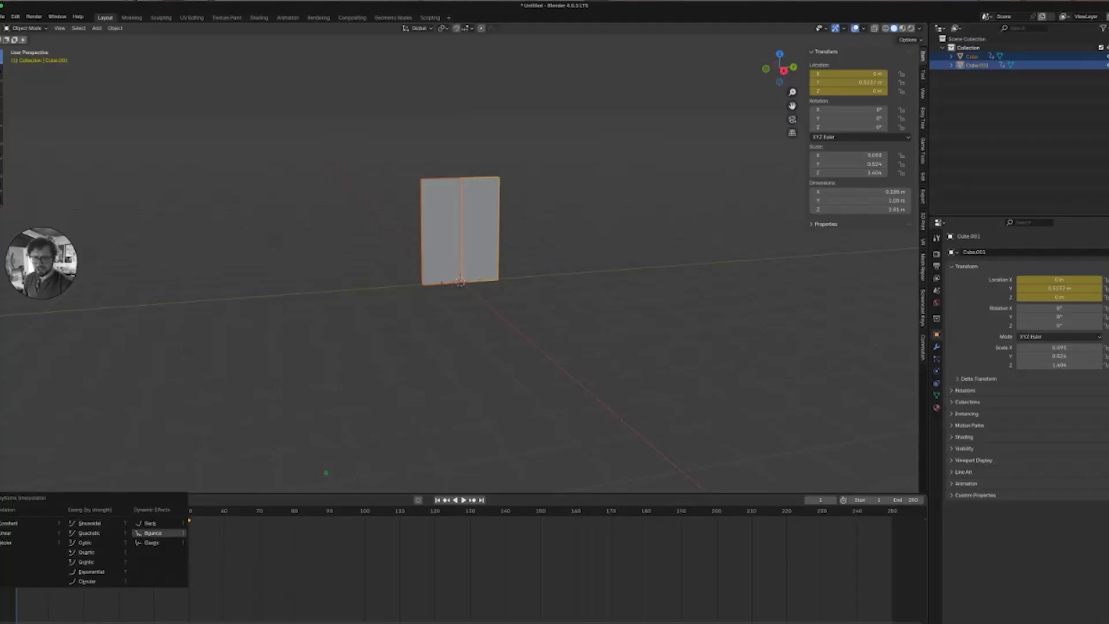
click(149, 533)
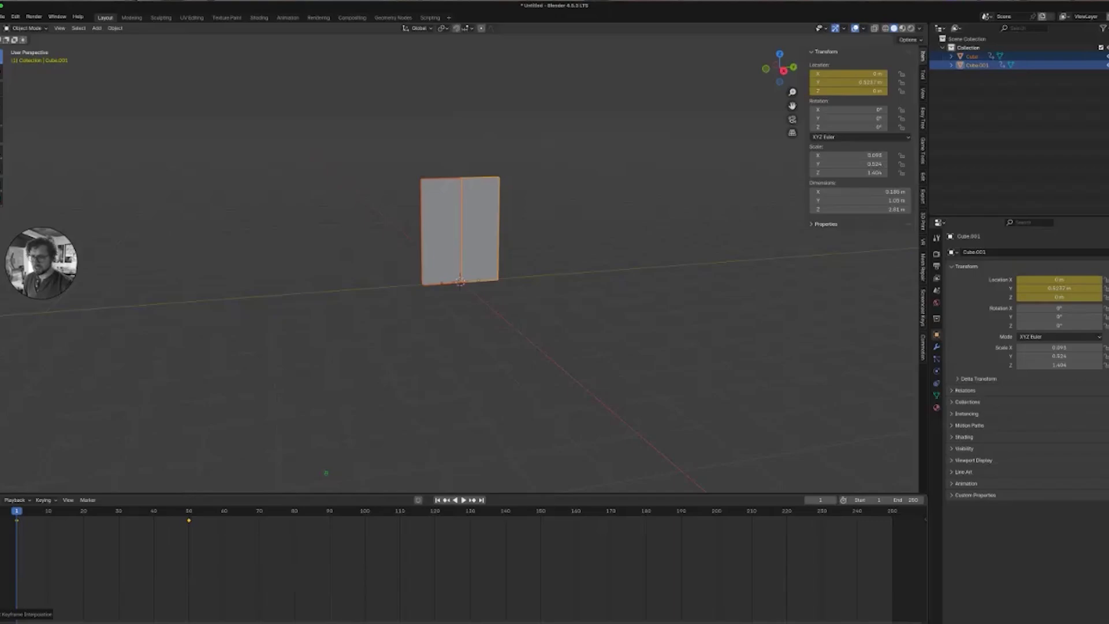
Preview the bouncing animation and switch the viewport to material preview shading.
key(space)
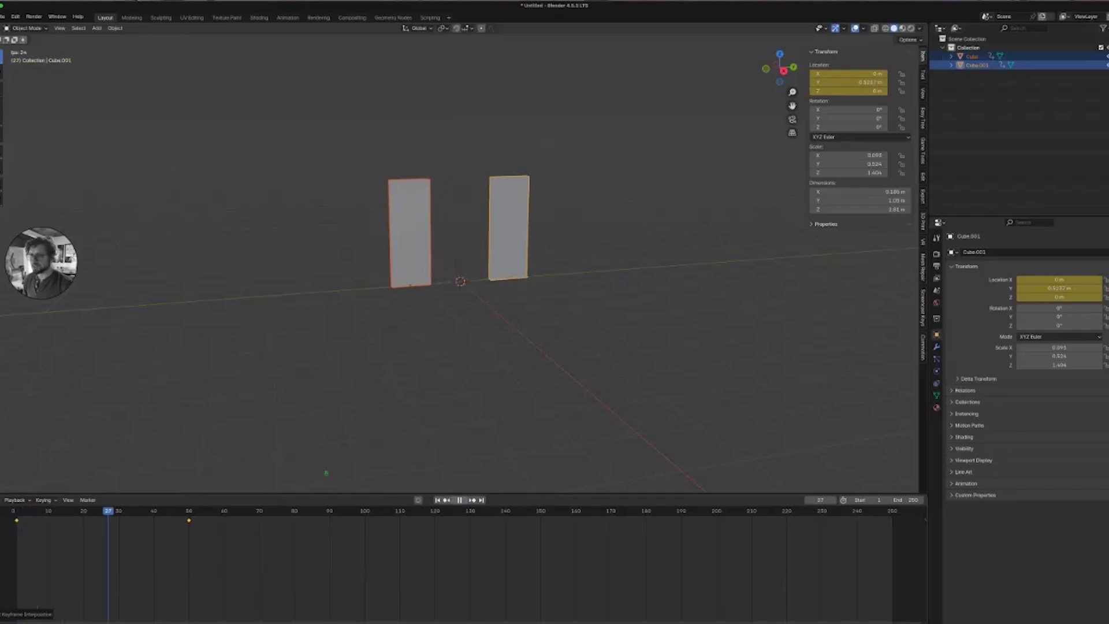
key(space)
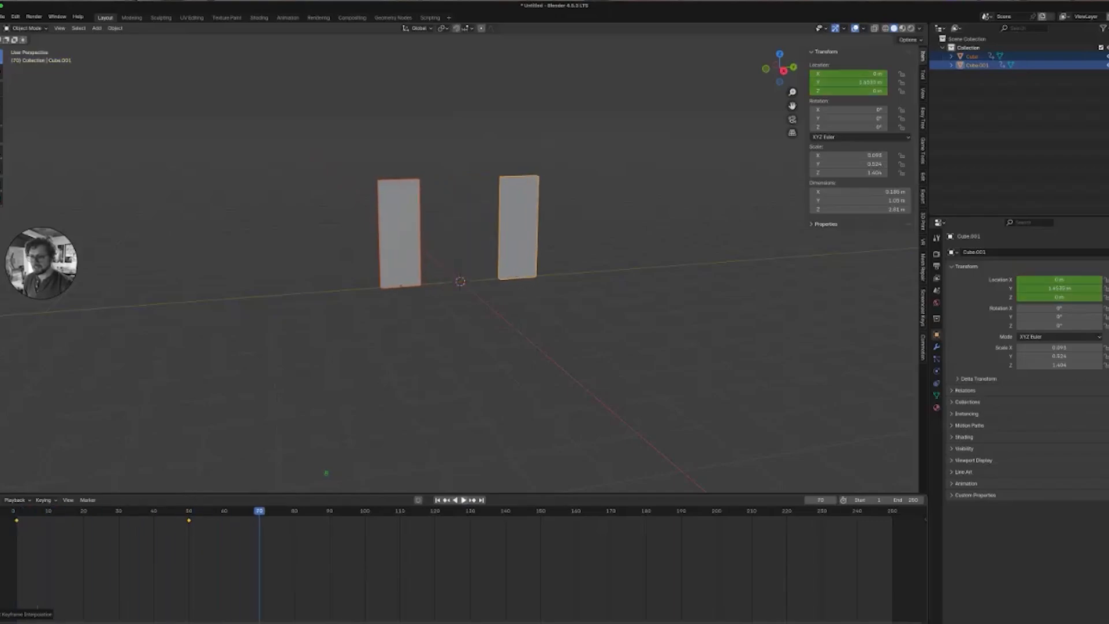
middle_drag(460, 281, 456, 289)
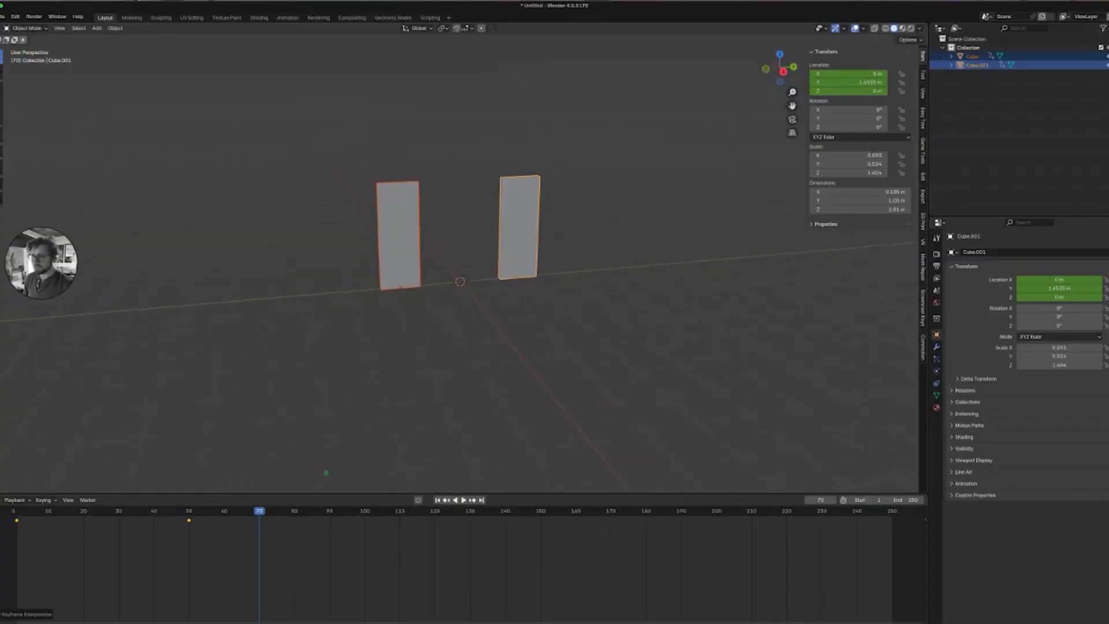
key(z)
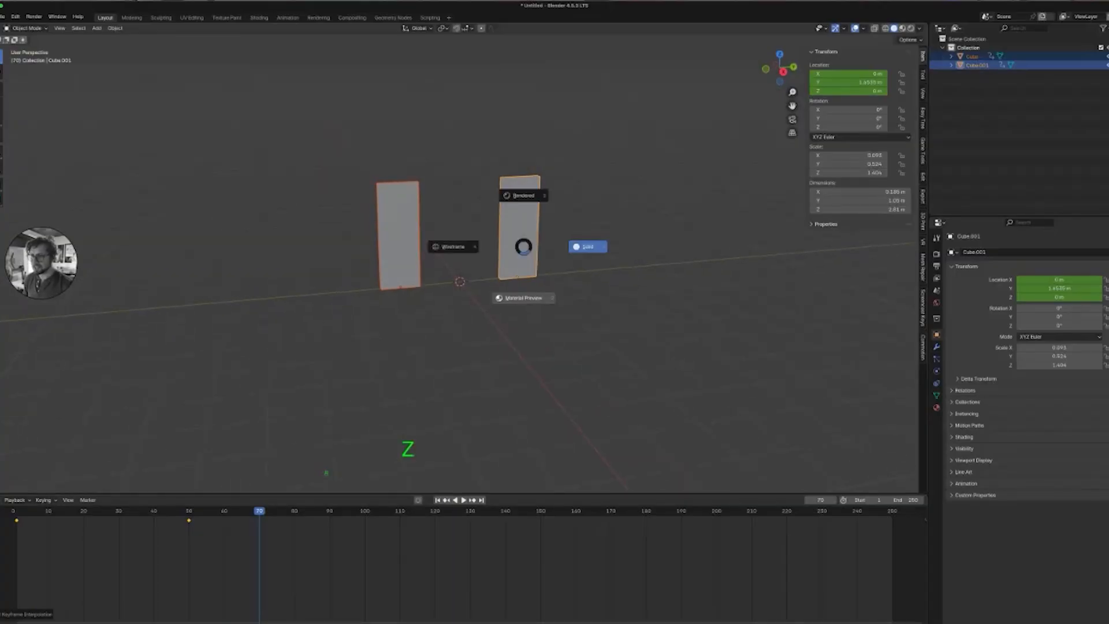
click(524, 271)
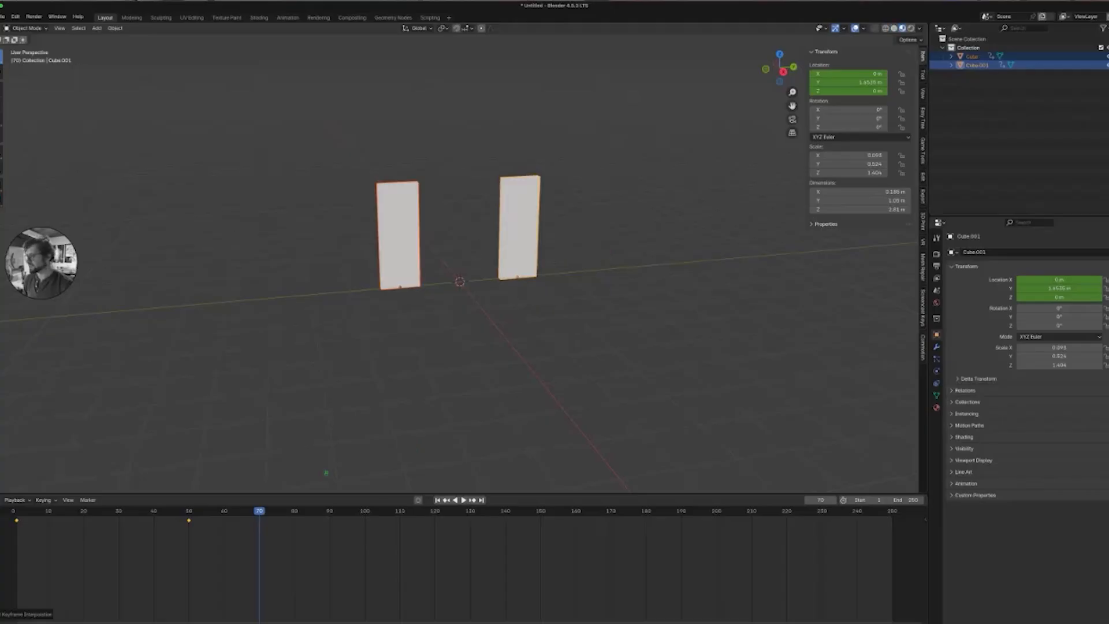
Set the panel material's base color to a dark green and its Metallic to 1.000.
click(937, 407)
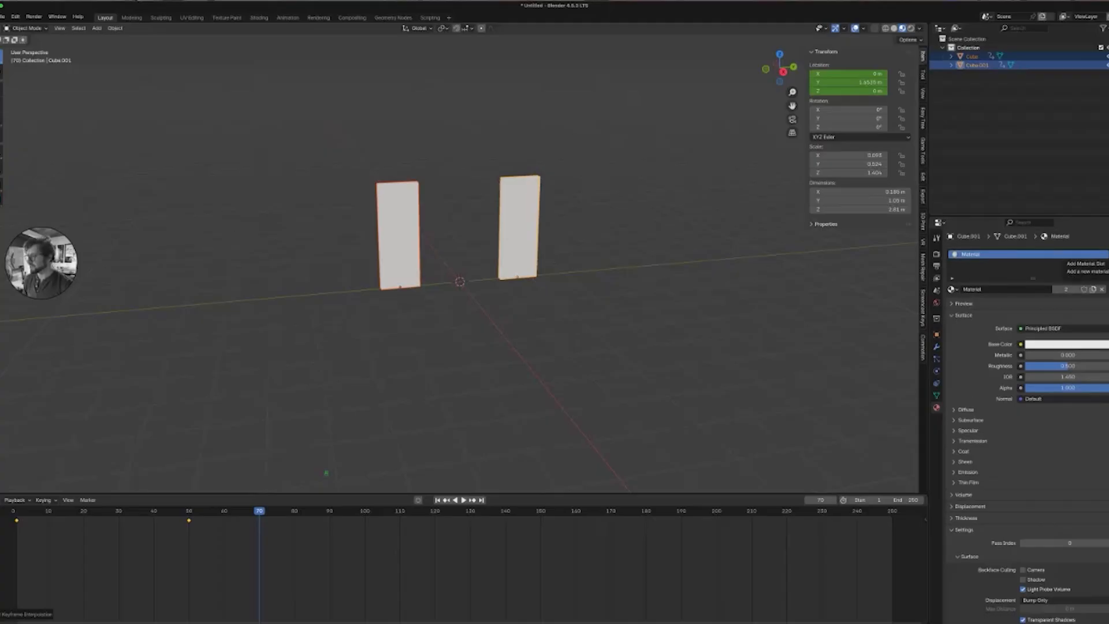
click(1066, 344)
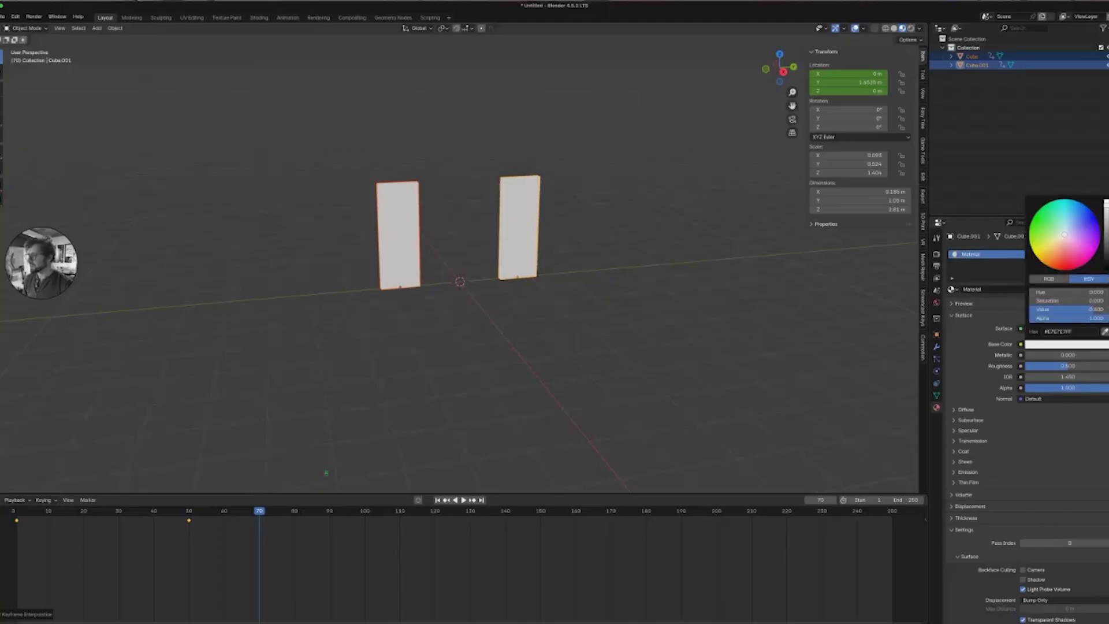
click(1049, 227)
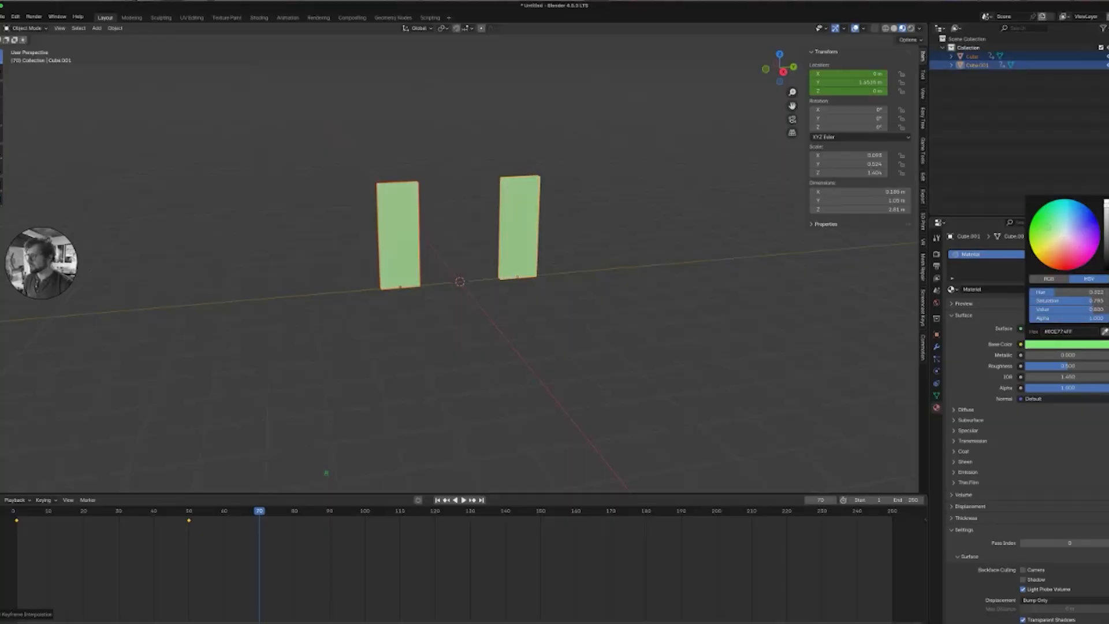
click(1106, 237)
click(1106, 253)
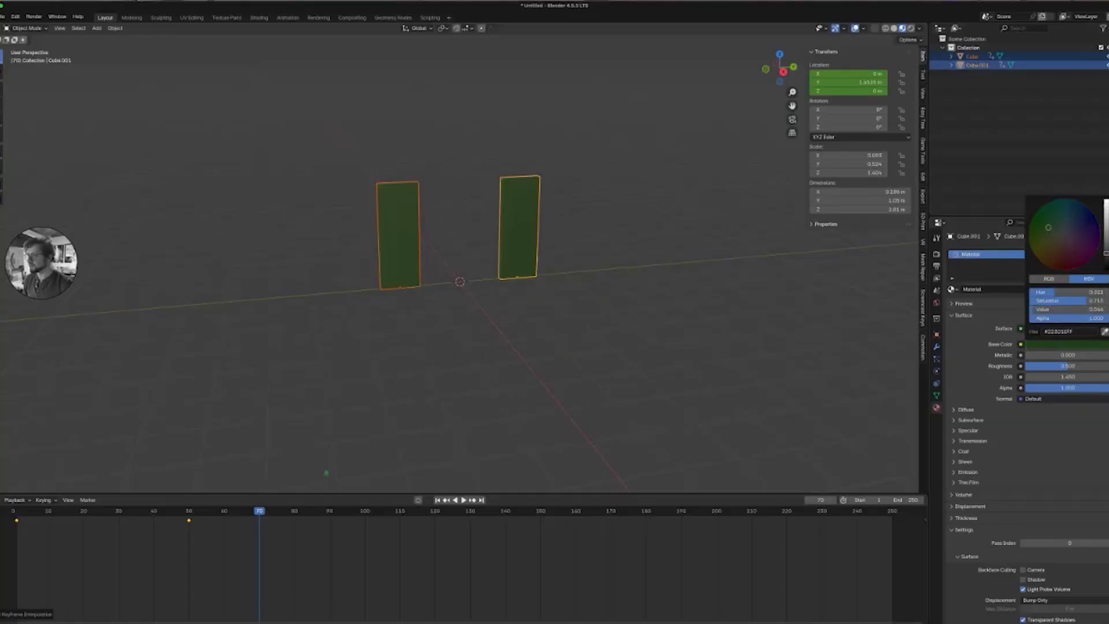
drag(1107, 253, 1041, 230)
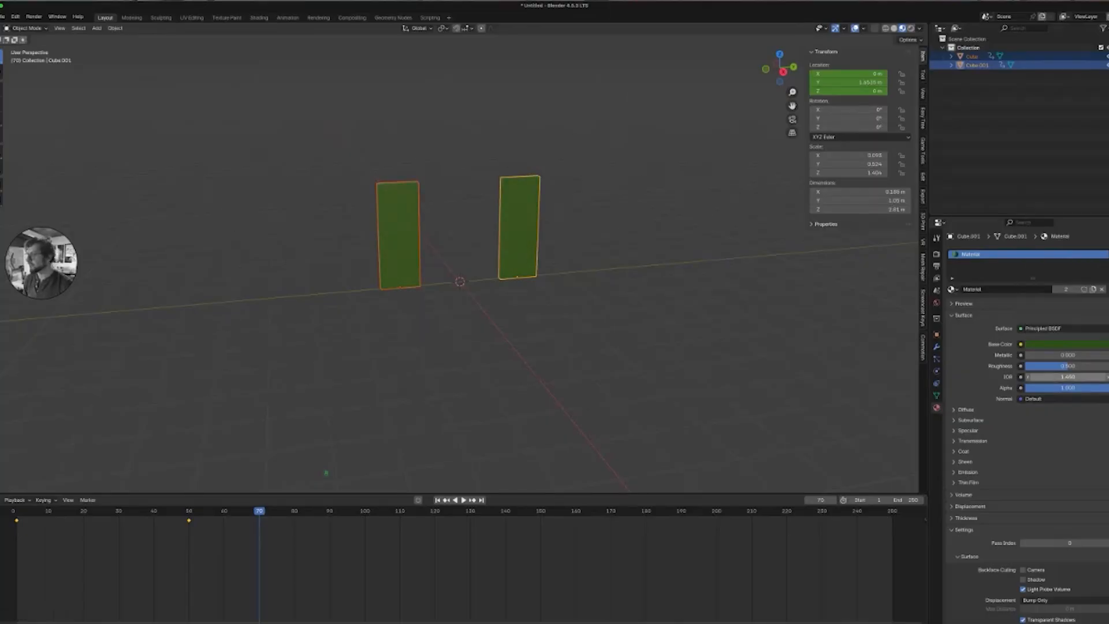
drag(1068, 355, 1106, 356)
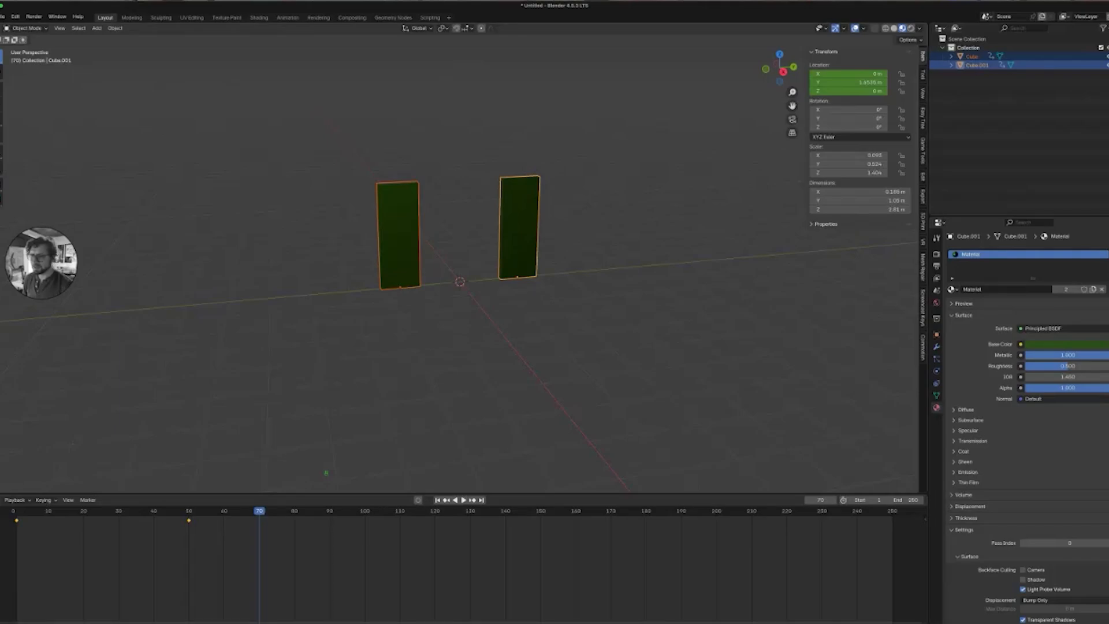
Return to frame 1, select both panels, and link the green material across them.
click(437, 500)
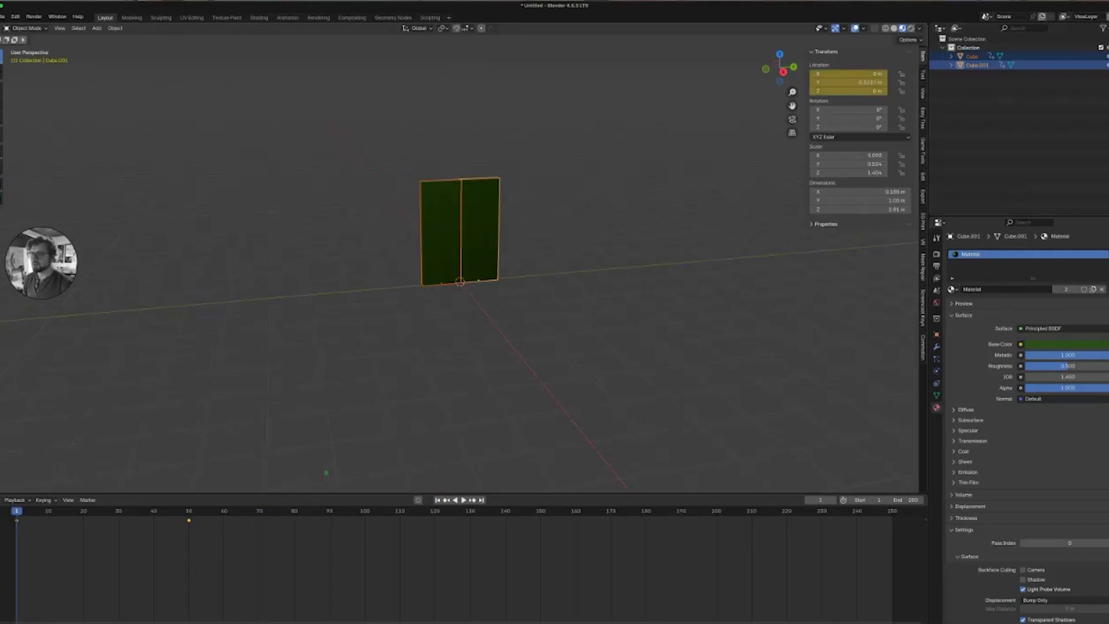
key(alt+a)
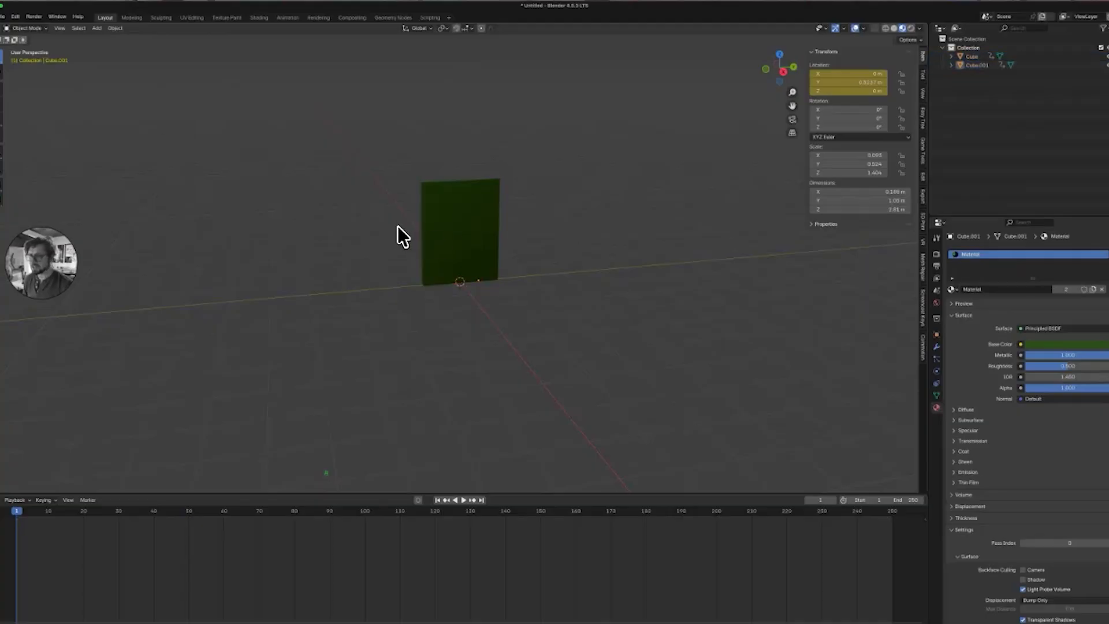
key(a)
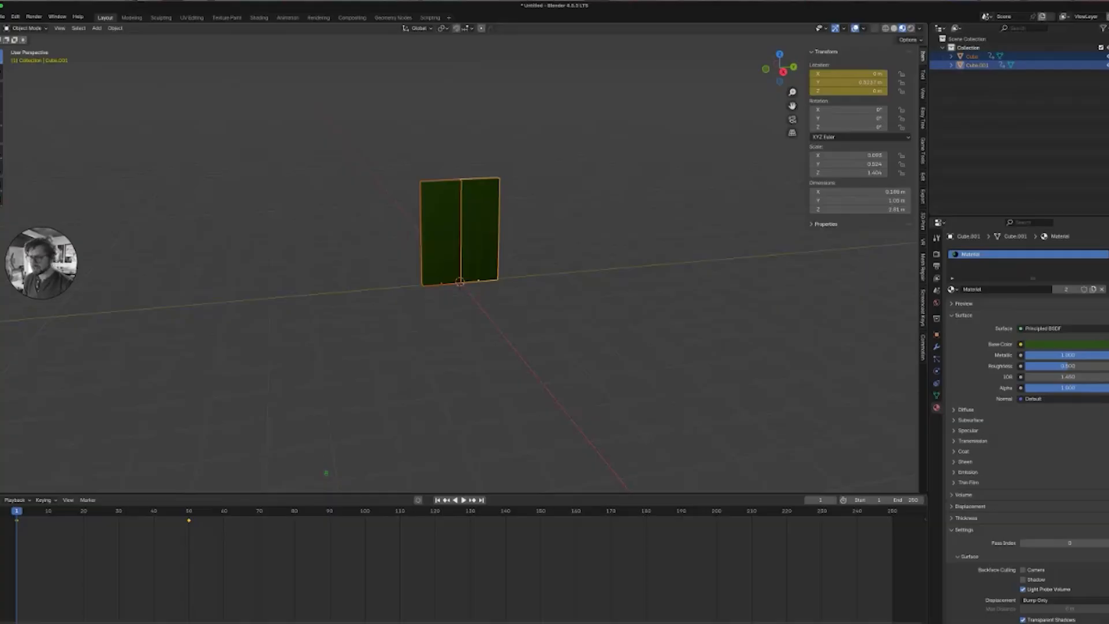
key(super+l)
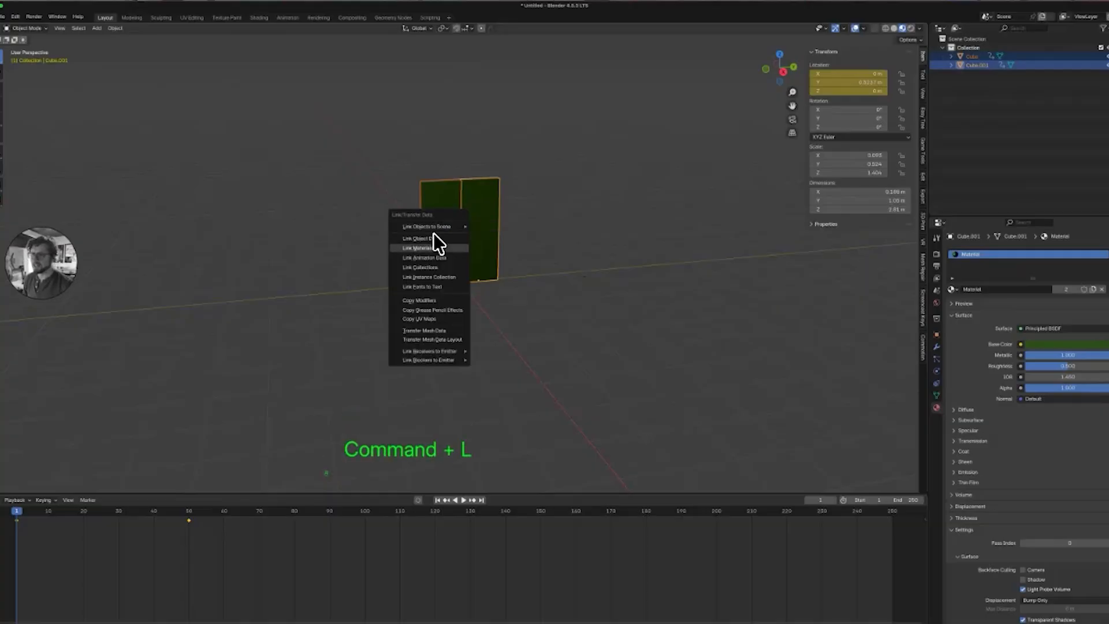
click(433, 233)
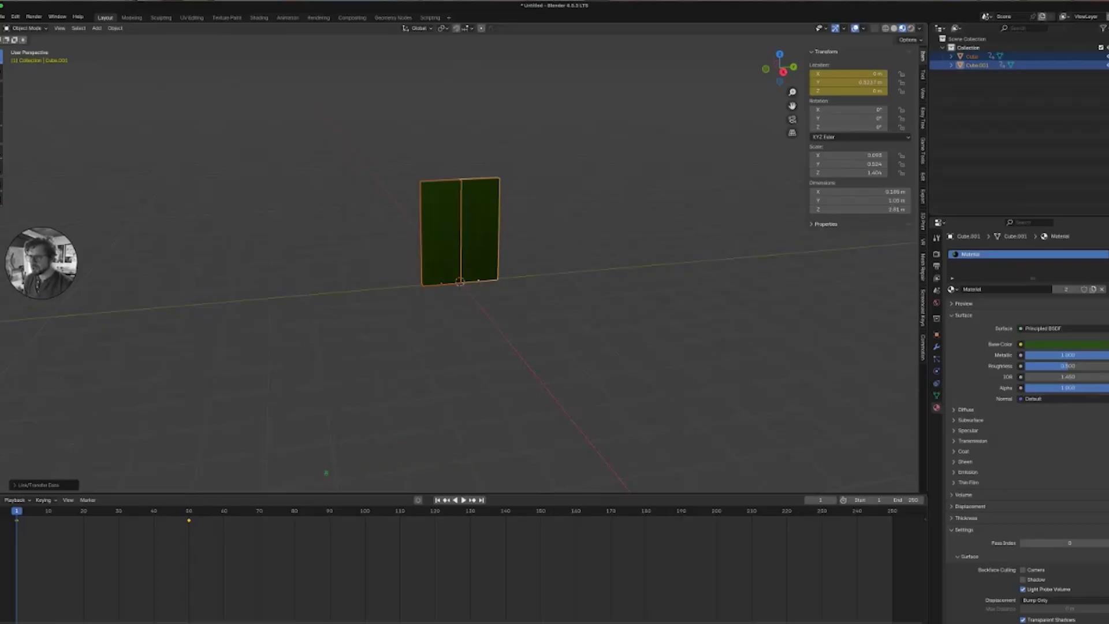
Apply all transforms to the selected door panel.
scroll(461, 263, up, 2)
mouse_move(461, 263)
middle_down()
mouse_move(437, 251)
mouse_move(458, 256)
middle_up()
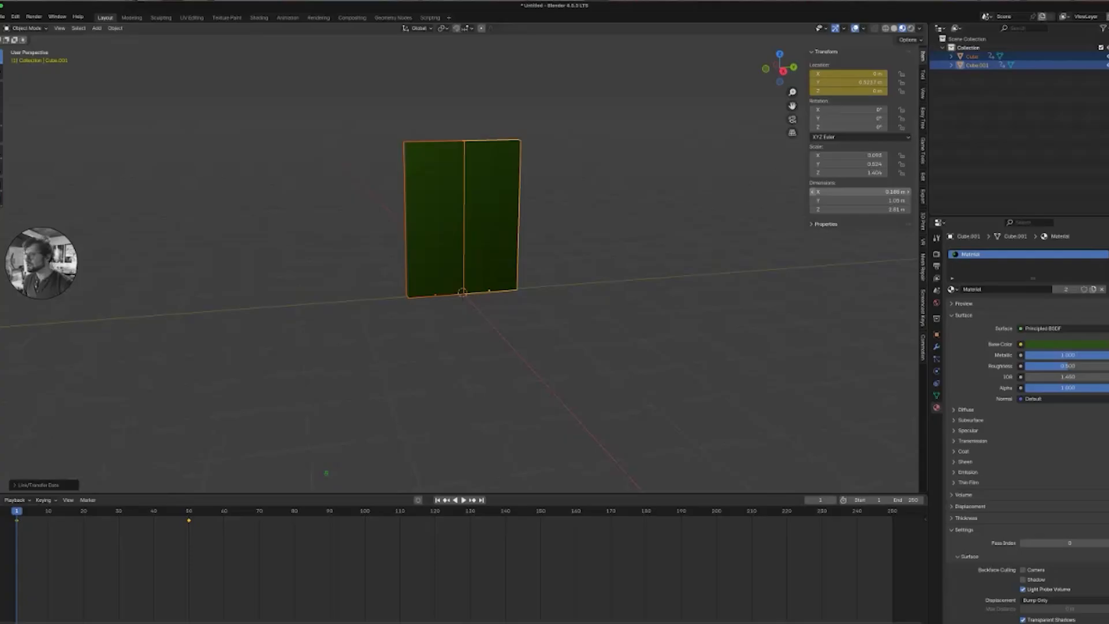
key(super)
key(super+a)
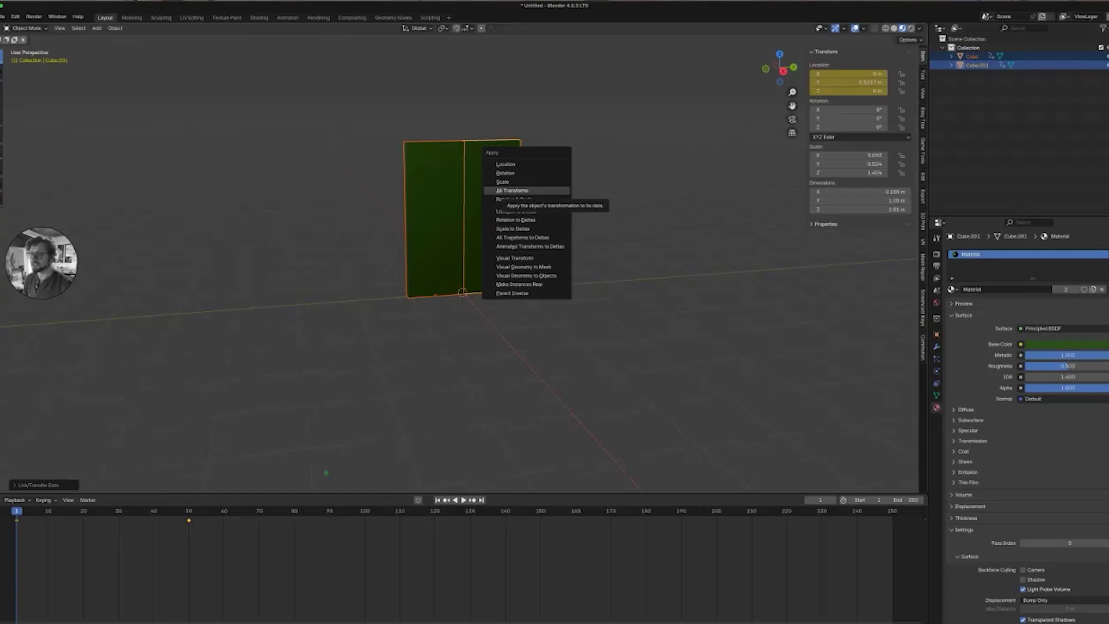
click(511, 190)
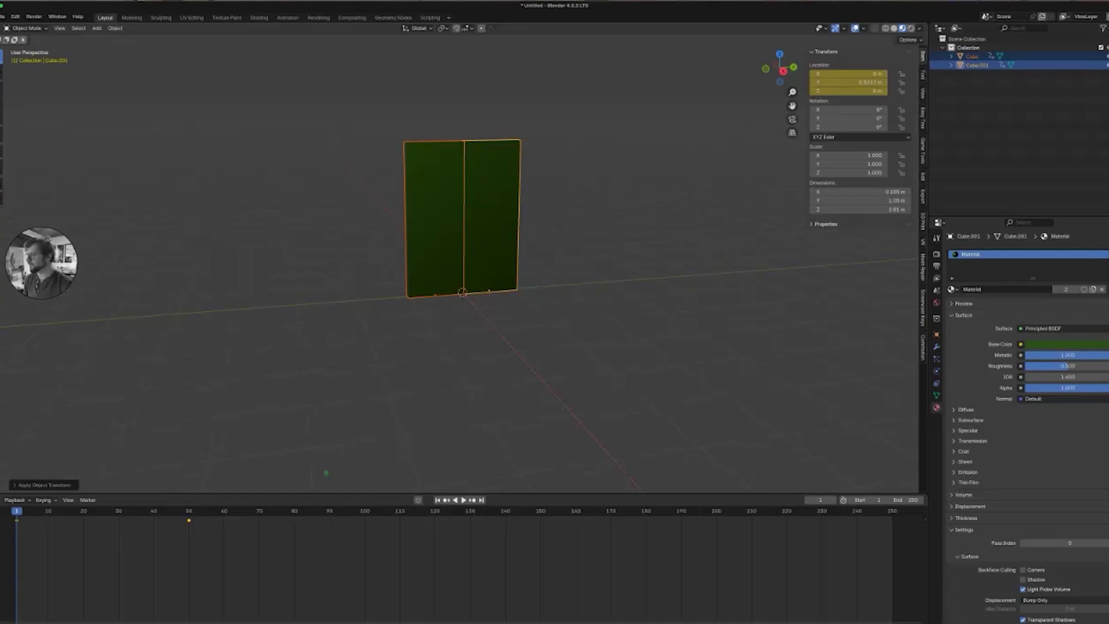
Add a Bevel modifier to the panel and raise its segments to 3.
click(936, 346)
click(1028, 255)
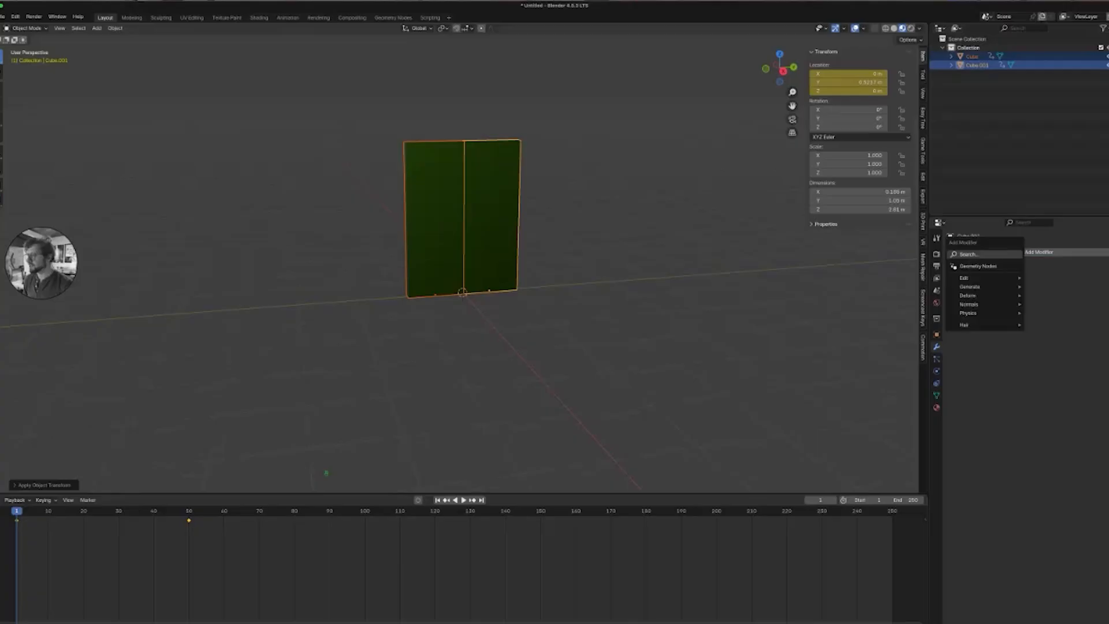
key(Return)
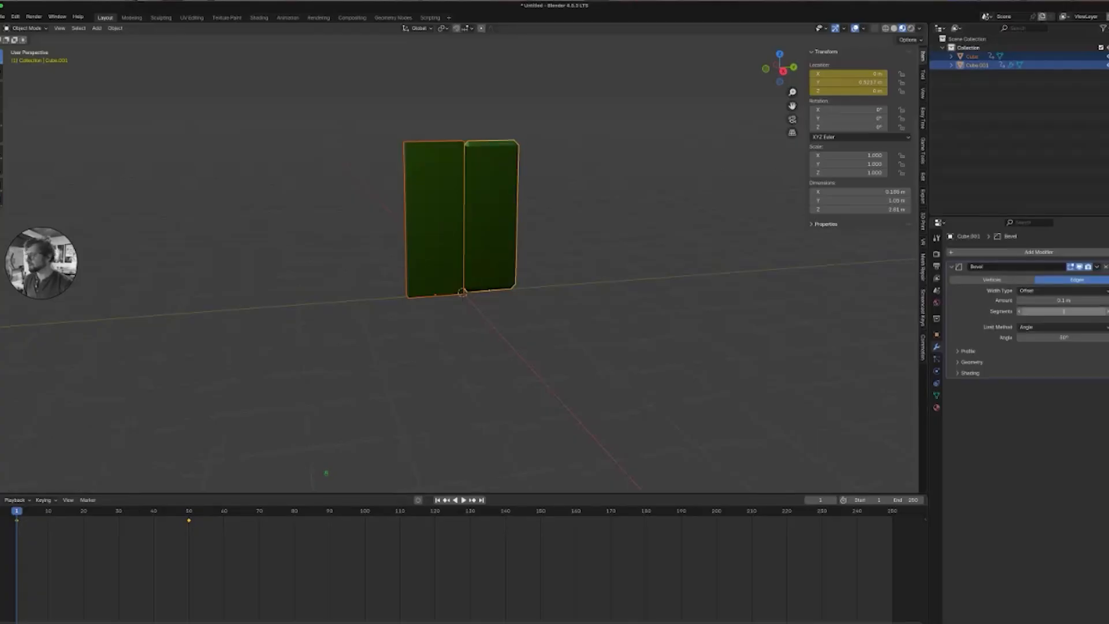
click(1107, 311)
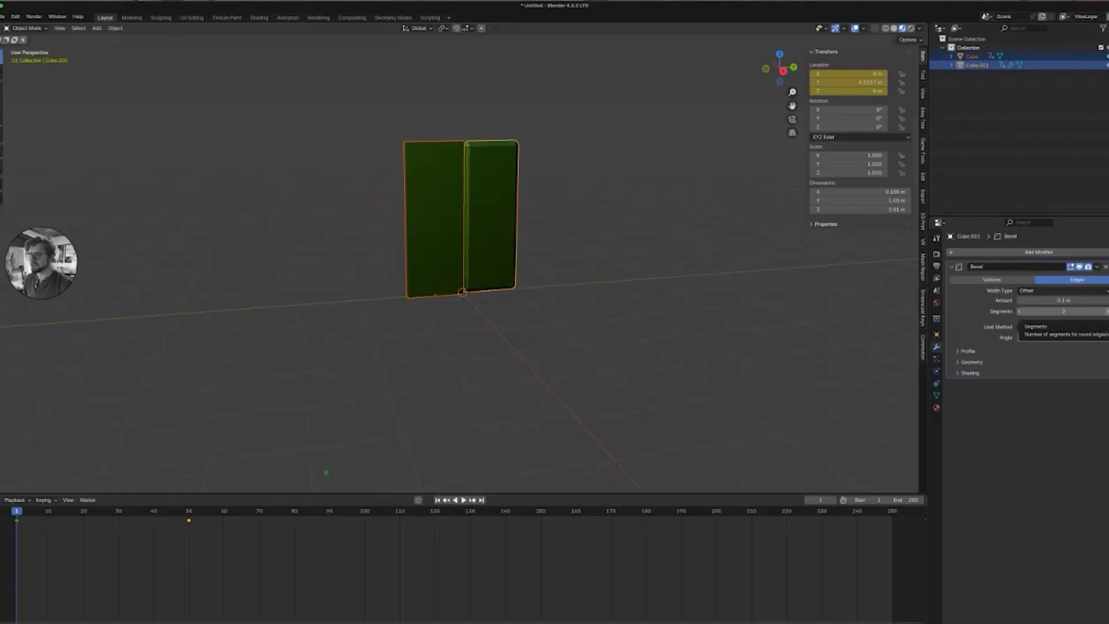
click(1107, 311)
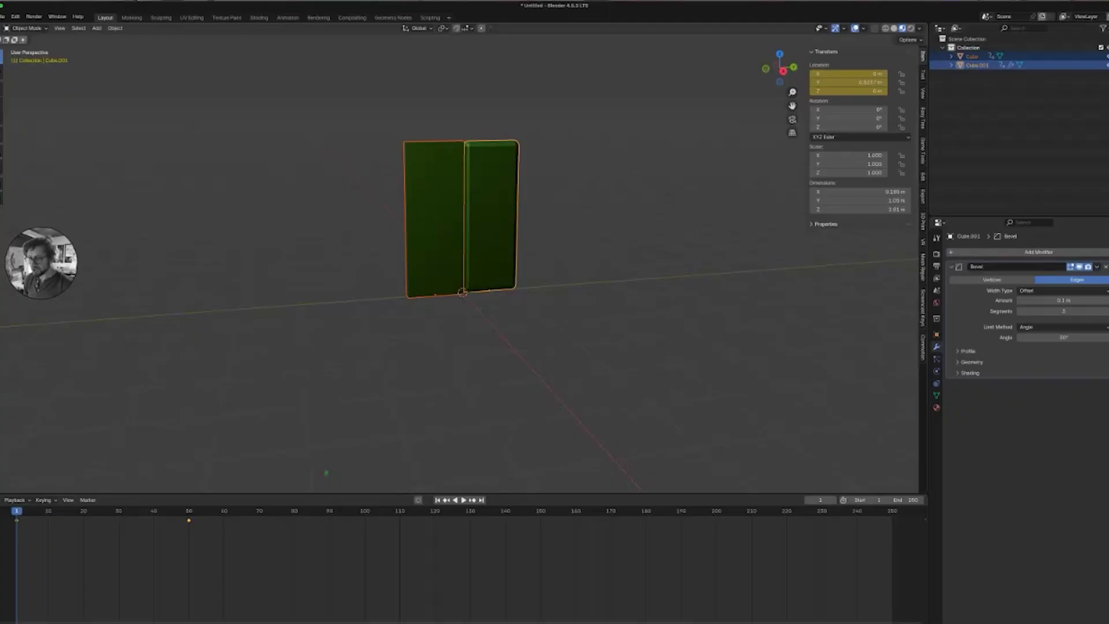
Copy the bevel modifier from the active panel to the other selected panel.
key(super)
key(super+l)
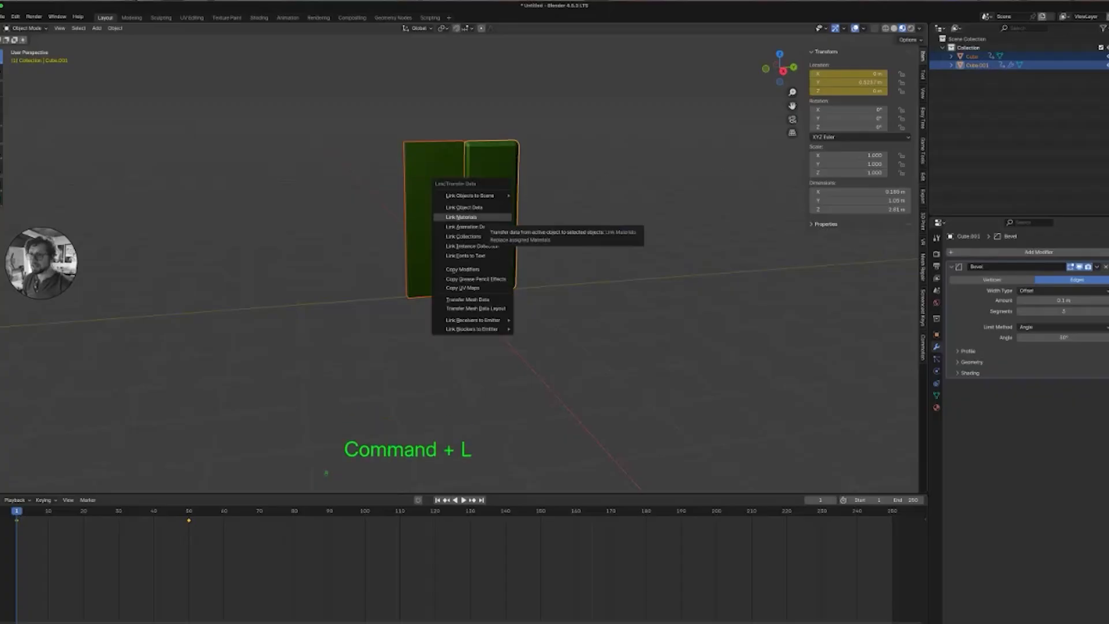
key(Return)
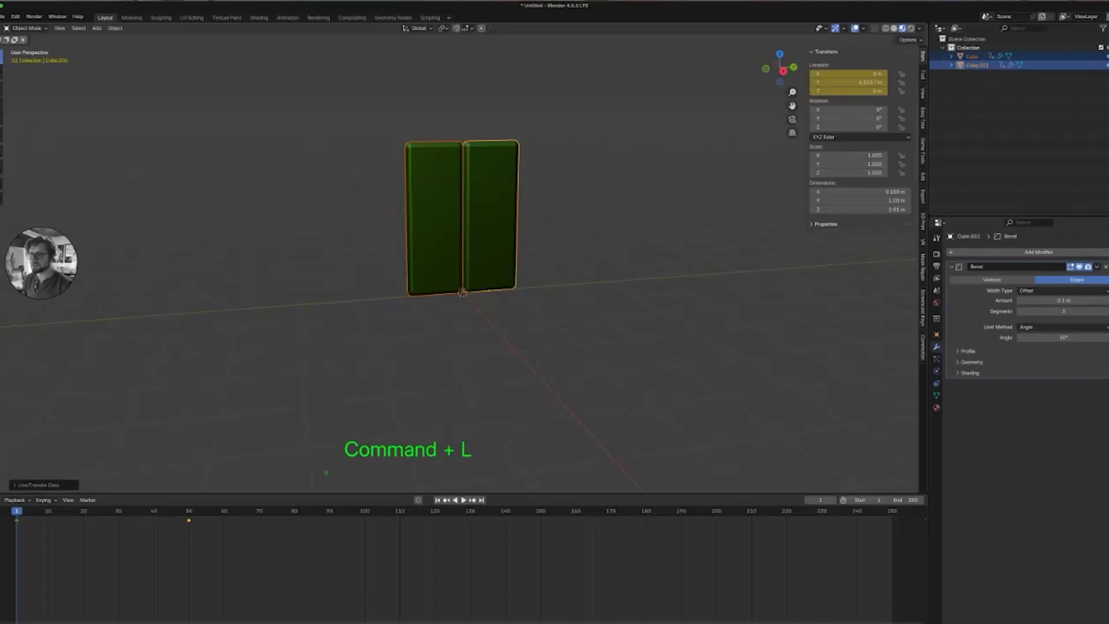
Apply Shade Auto Smooth to both door panels.
middle_drag(462, 323, 457, 297)
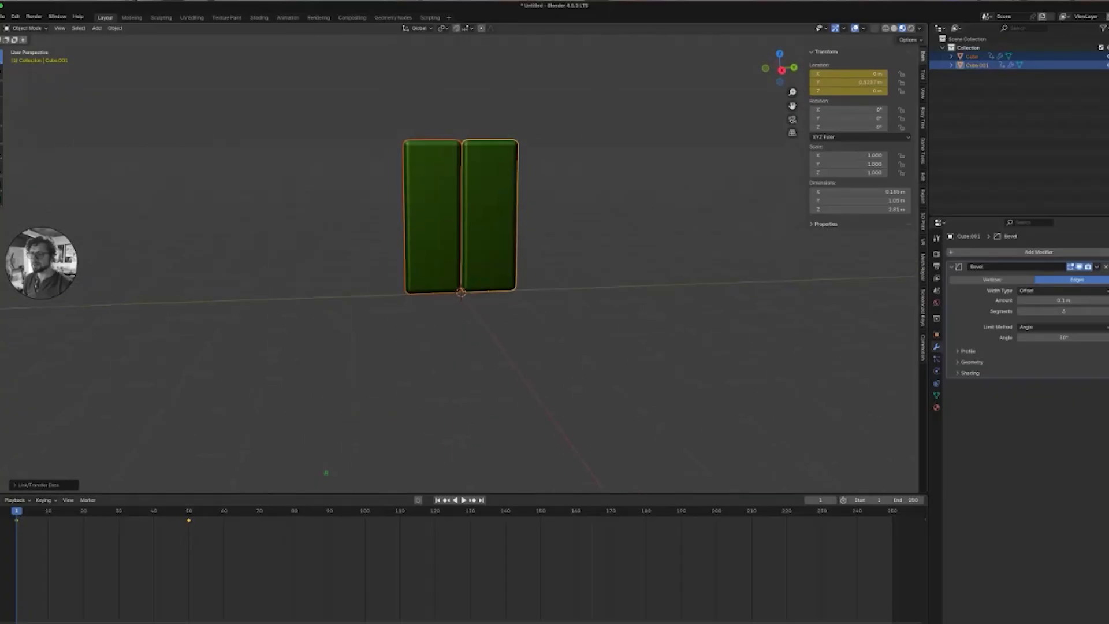
right_click(440, 194)
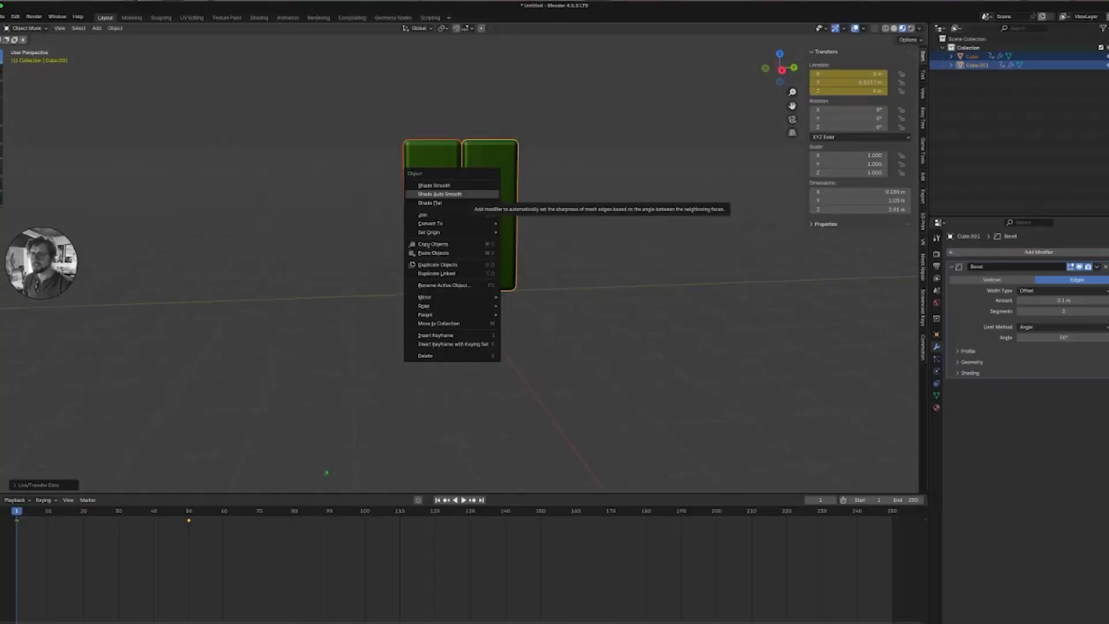
click(439, 194)
mouse_move(325, 472)
middle_down()
mouse_move(278, 469)
mouse_move(326, 472)
middle_up()
middle_drag(307, 243, 297, 241)
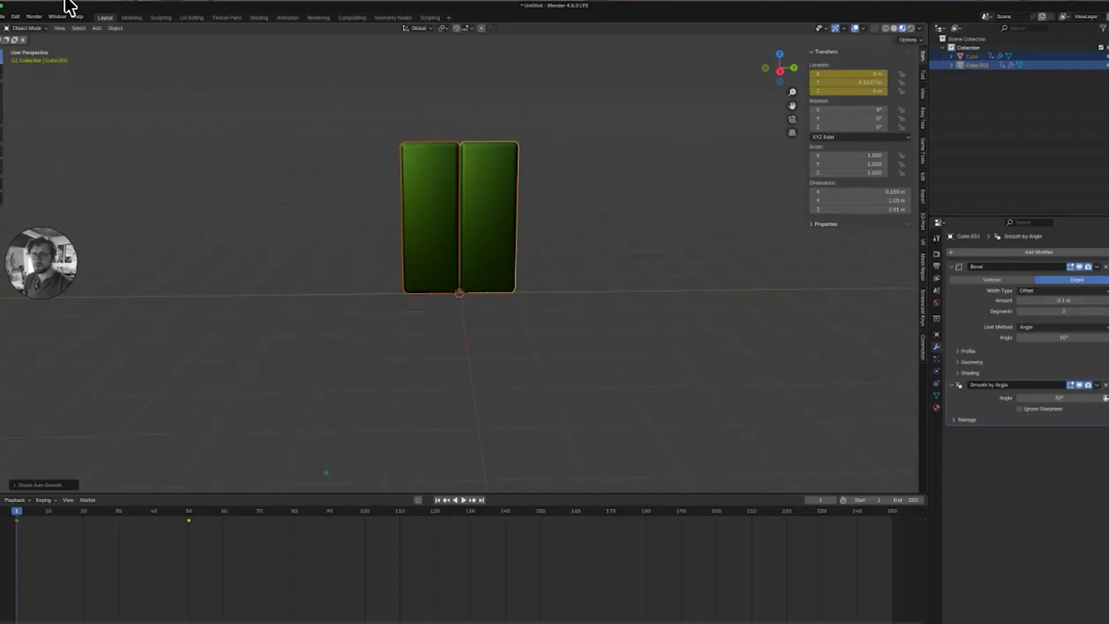
Start a glTF 2.0 export and navigate to the GODOT/2025templates folder.
click(5, 17)
mouse_move(44, 151)
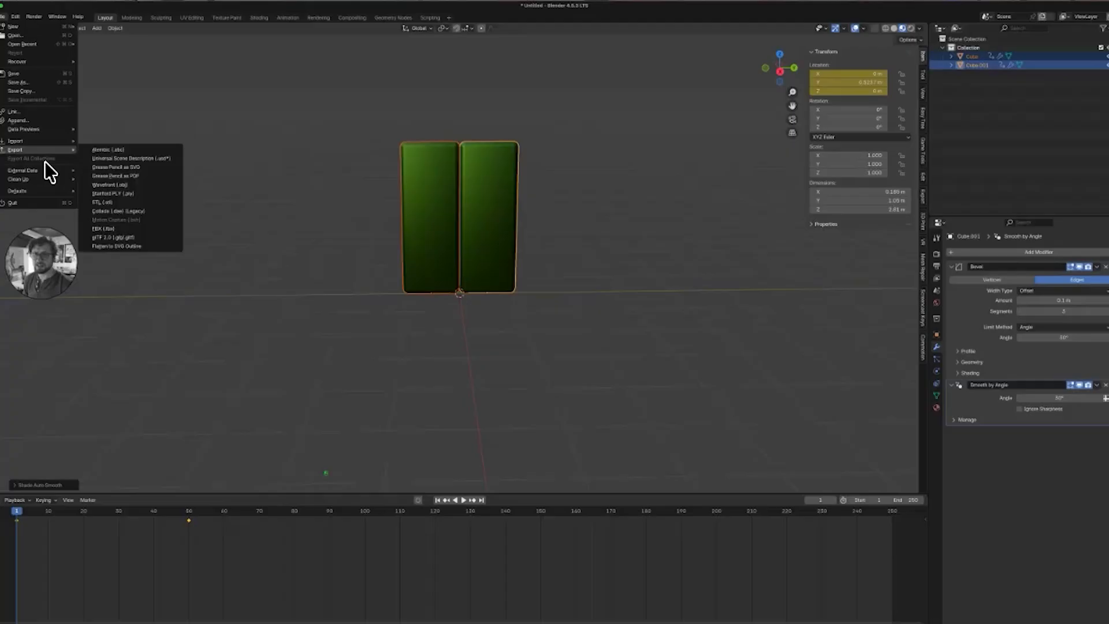
click(138, 237)
scroll(555, 349, down, 1)
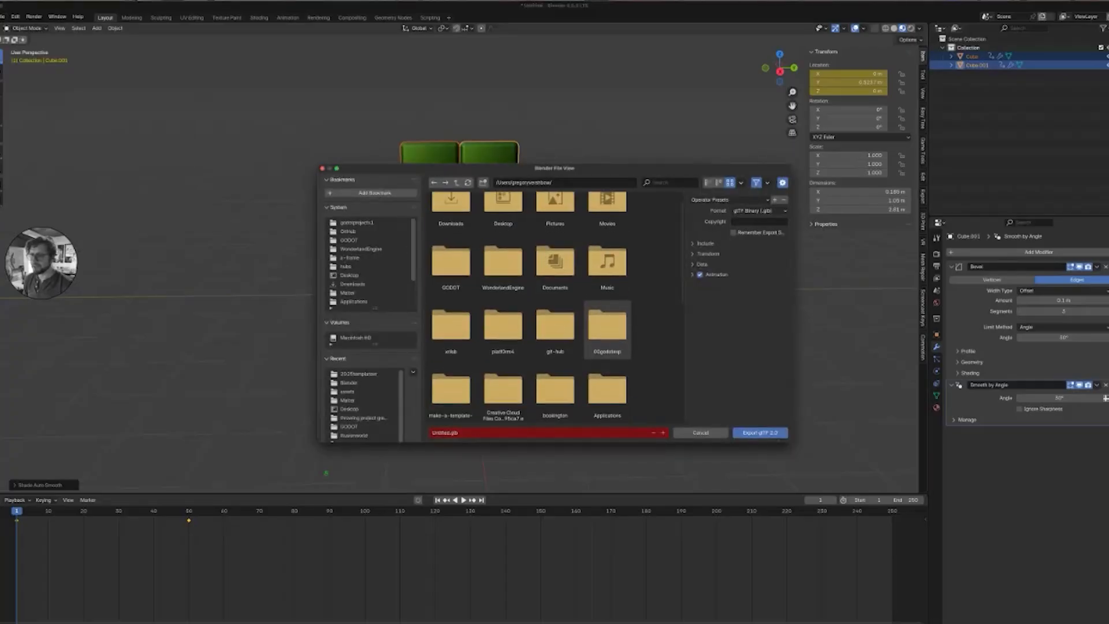
click(397, 234)
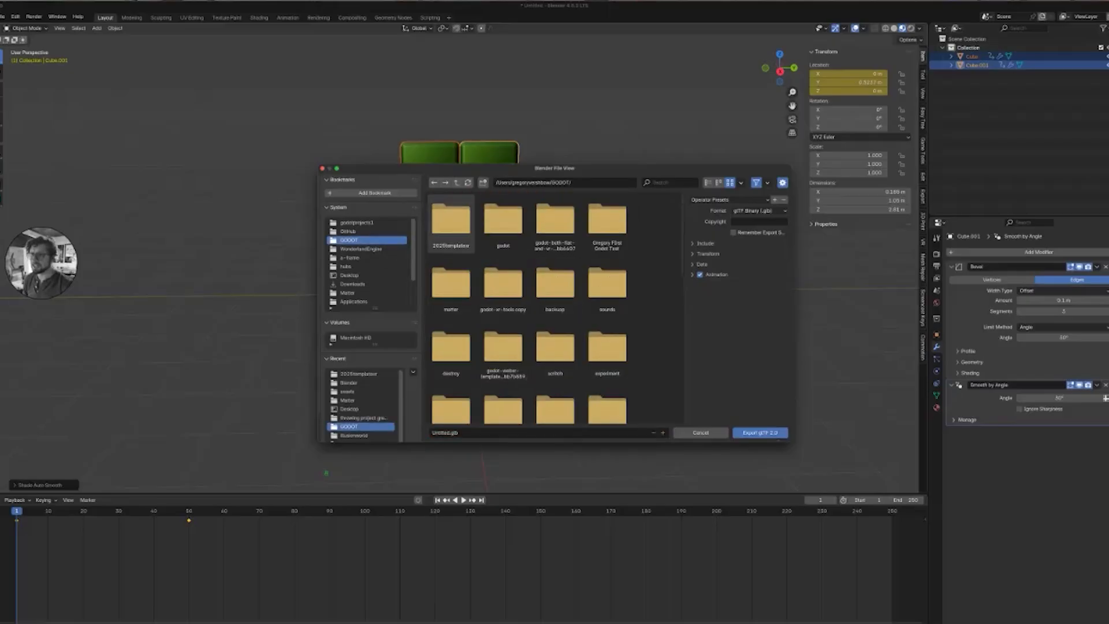
double_click(451, 223)
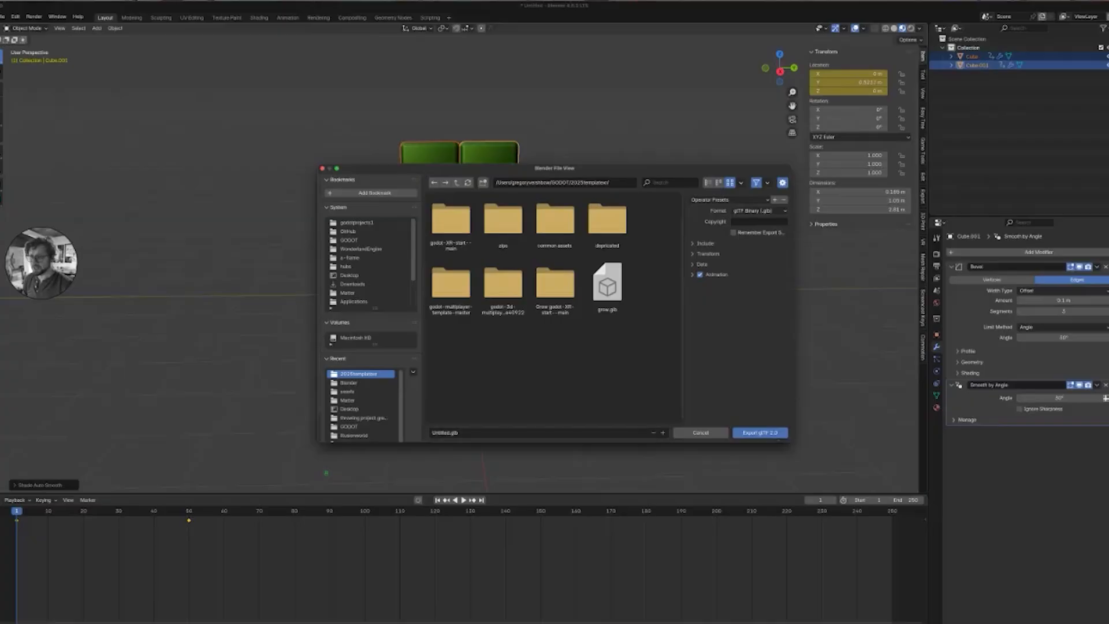
Name the export file Doors.glb.
double_click(440, 433)
double_click(440, 432)
text(Doors)
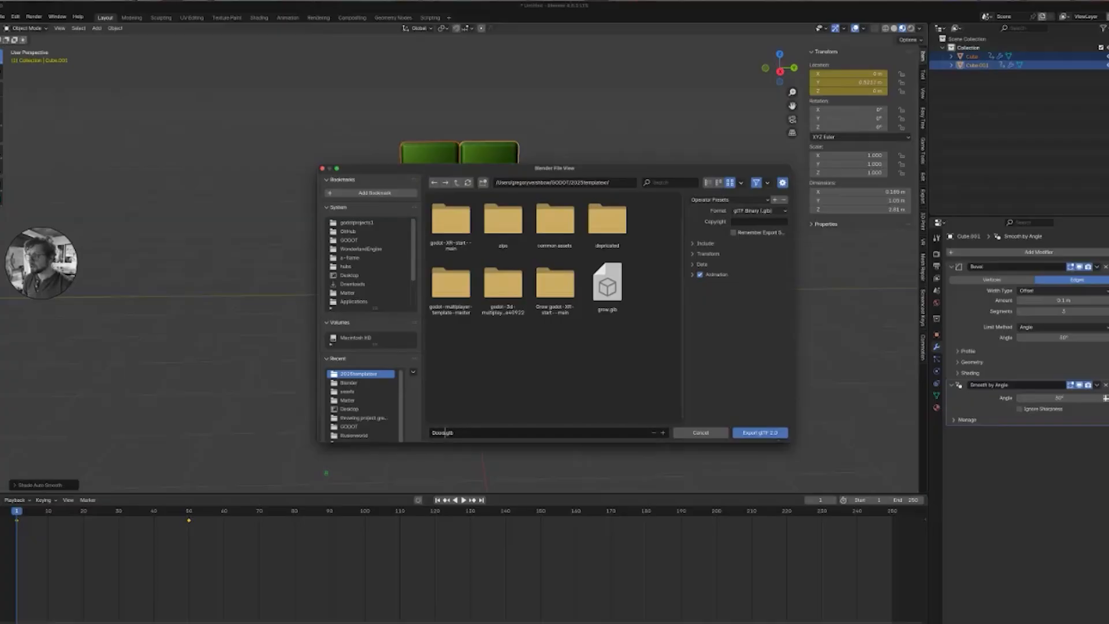
Set the export's Animation Mode to Active actions merged.
click(699, 243)
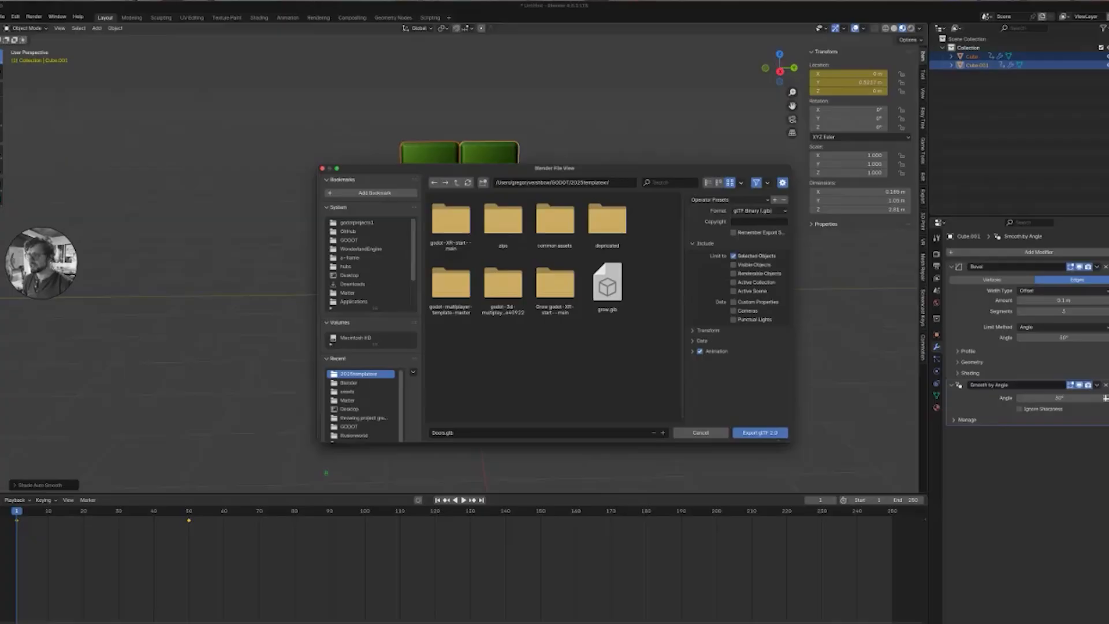
click(699, 244)
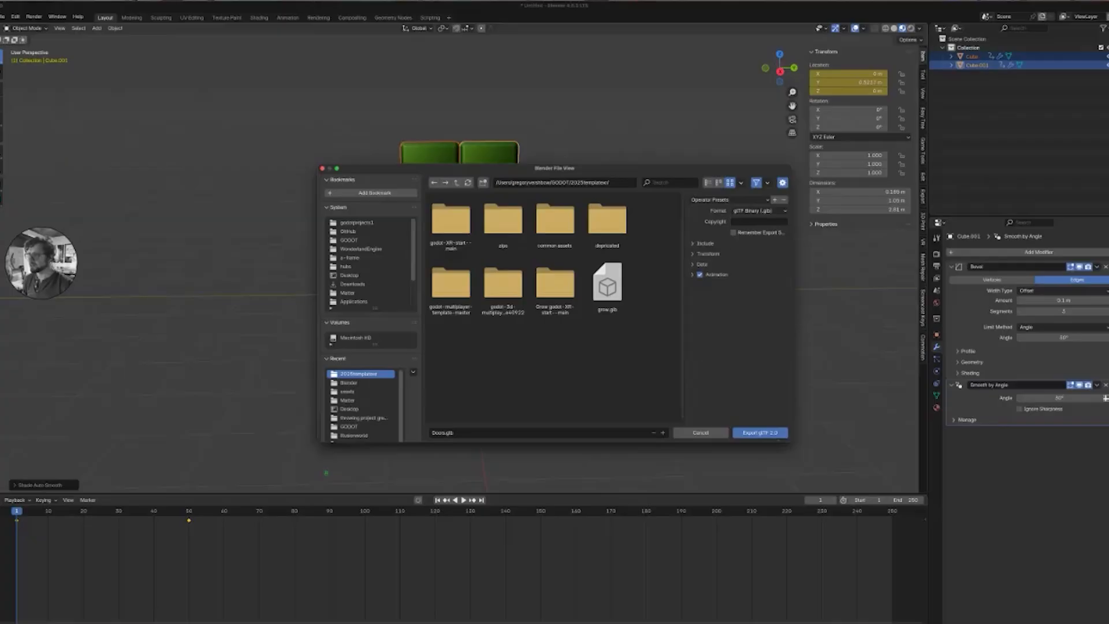
click(698, 264)
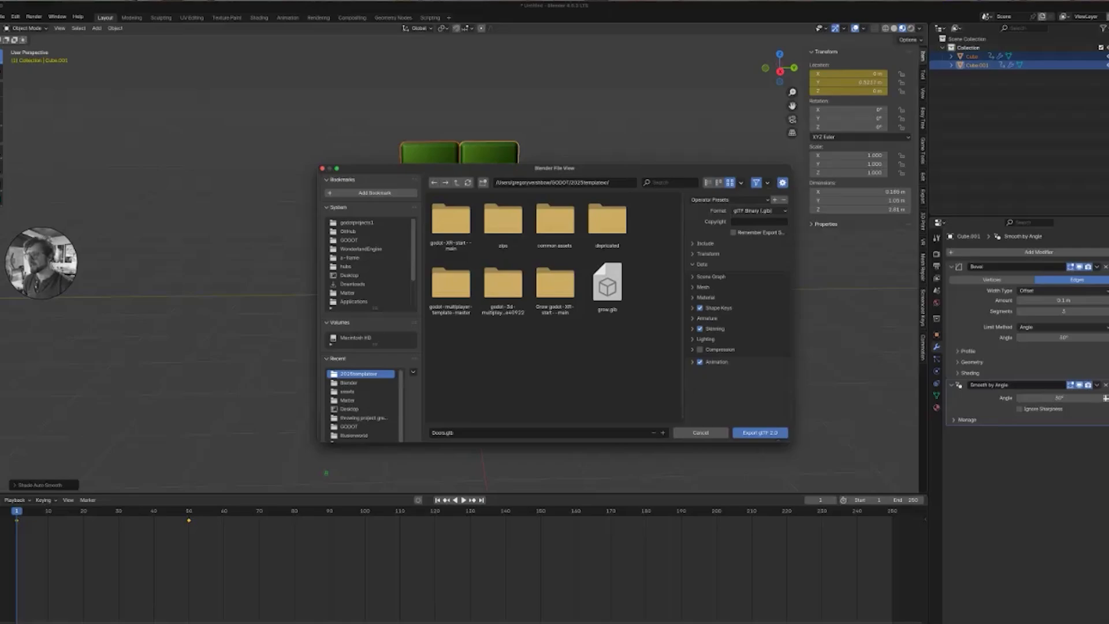
click(695, 287)
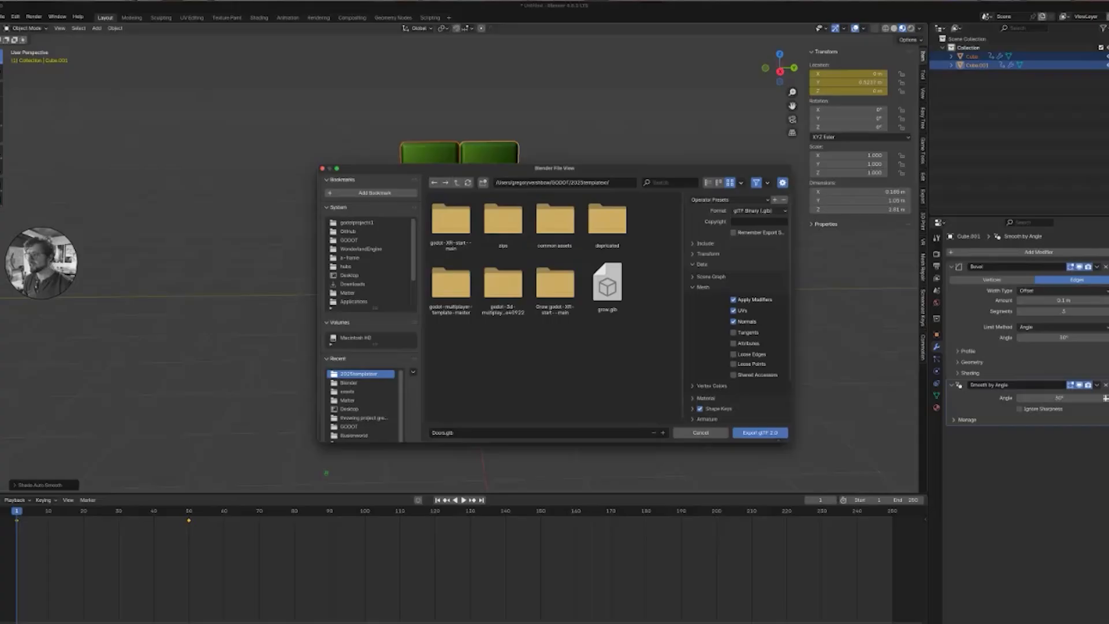
scroll(737, 306, down, 3)
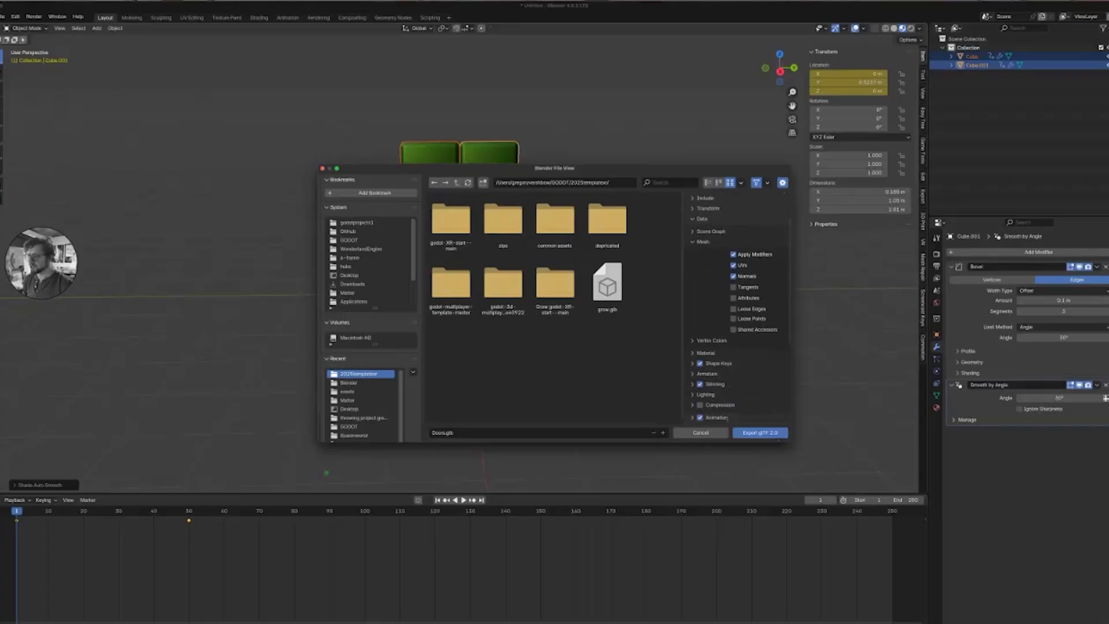
scroll(737, 306, down, 5)
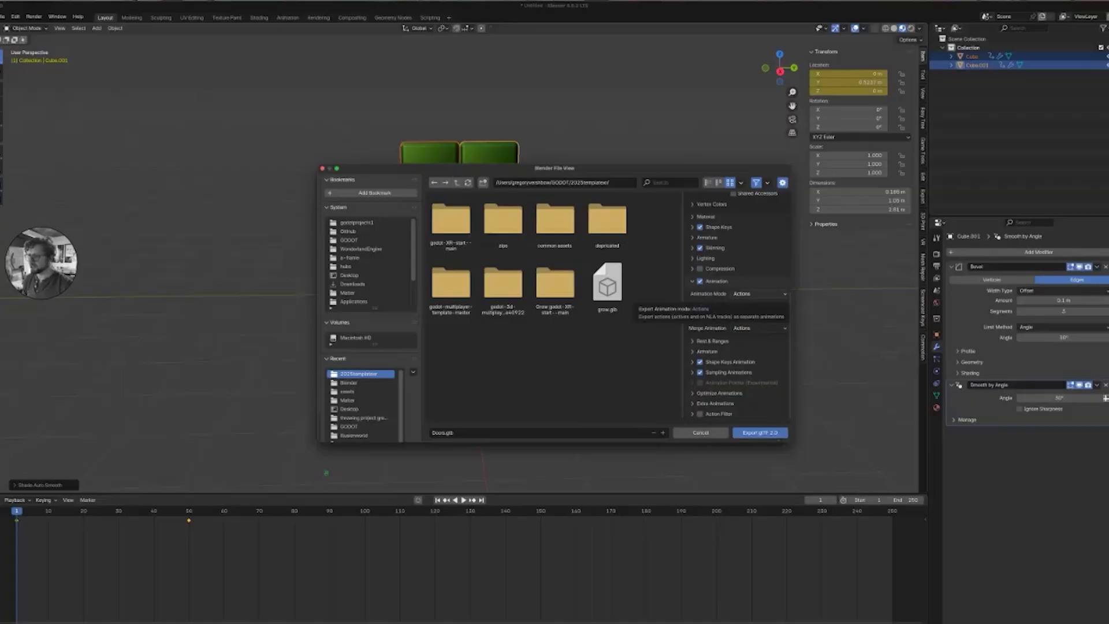
click(759, 294)
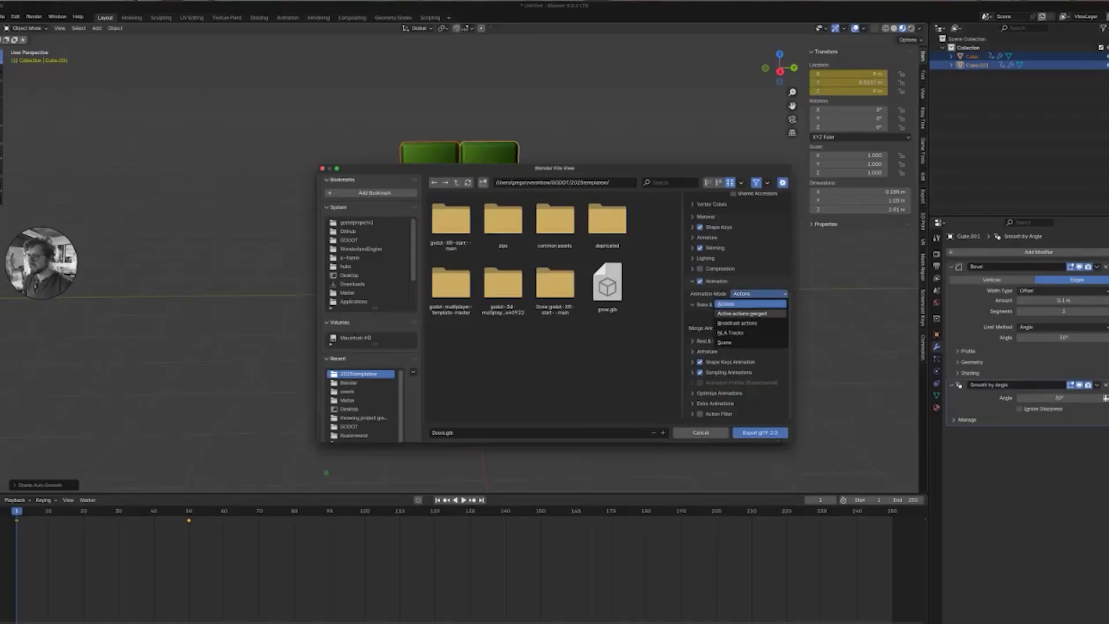
click(743, 313)
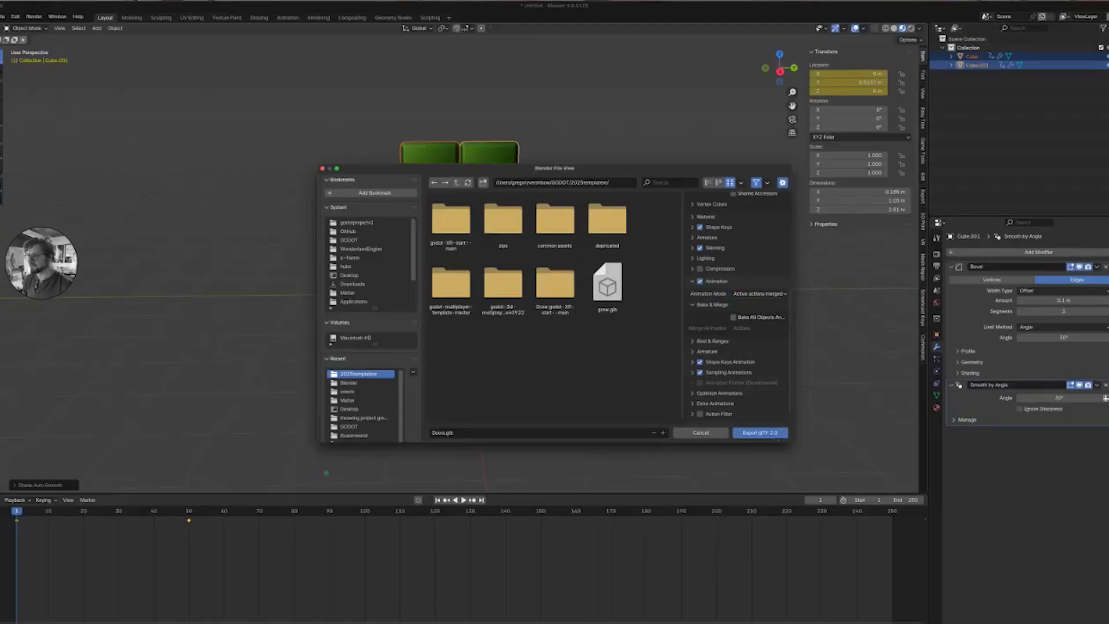
Name the merged animation open and export the glTF file.
scroll(739, 306, down, 1)
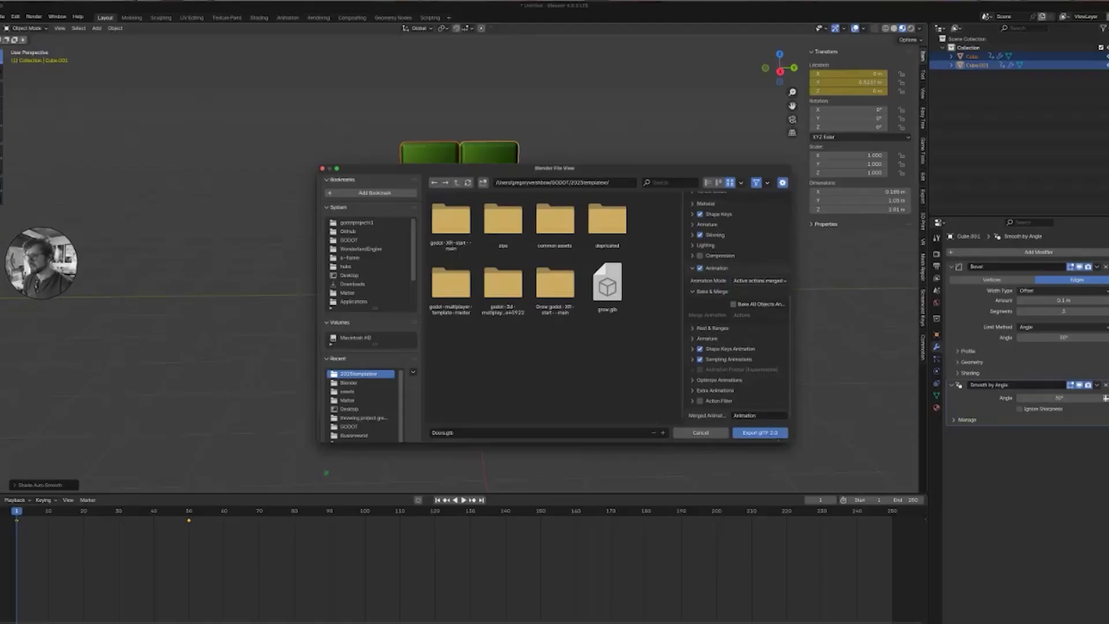
scroll(738, 306, up, 1)
scroll(738, 306, down, 1)
click(759, 415)
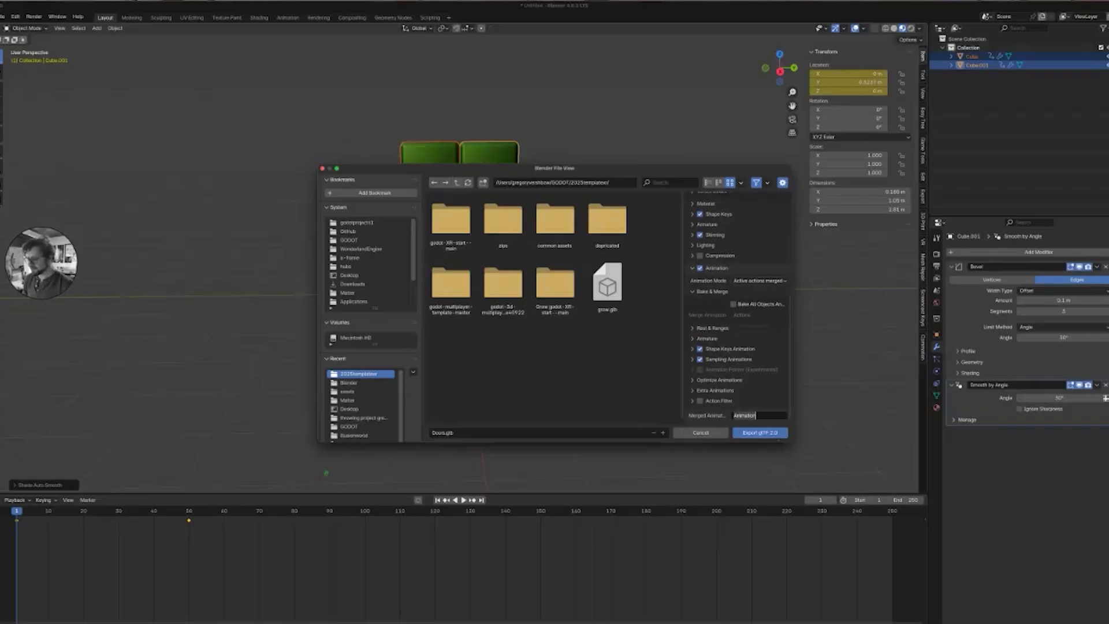
text(ope)
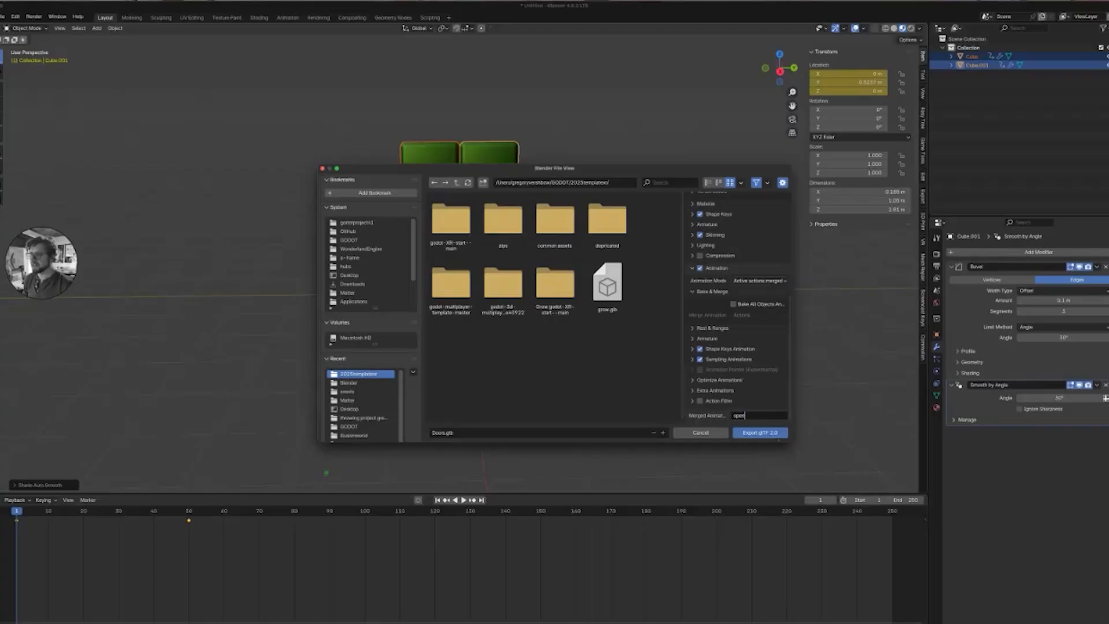
text(n)
key(Return)
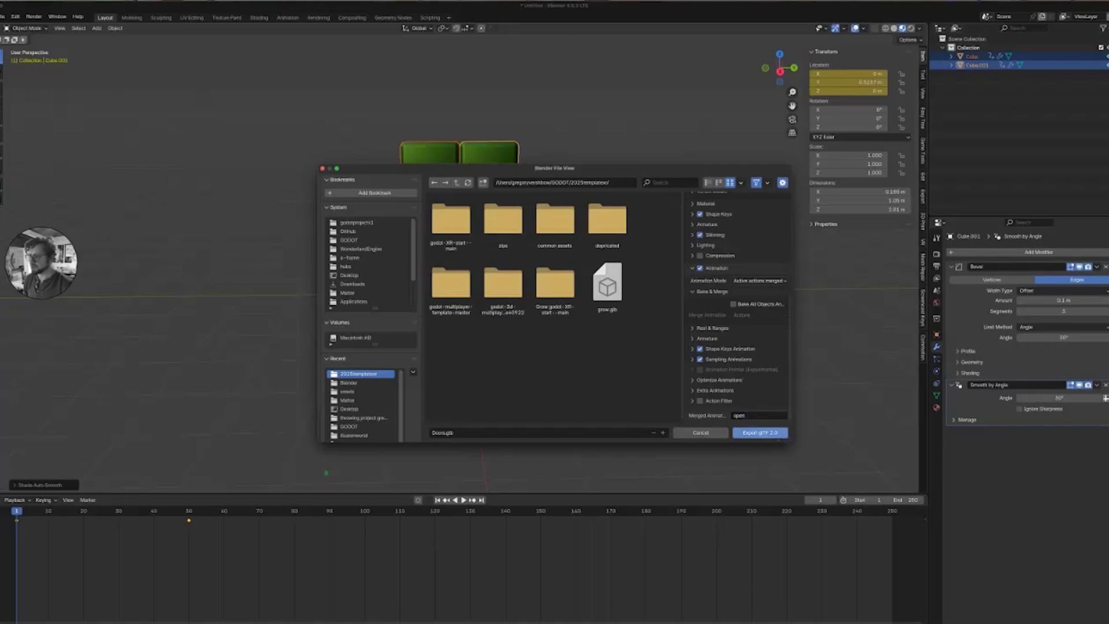
click(760, 432)
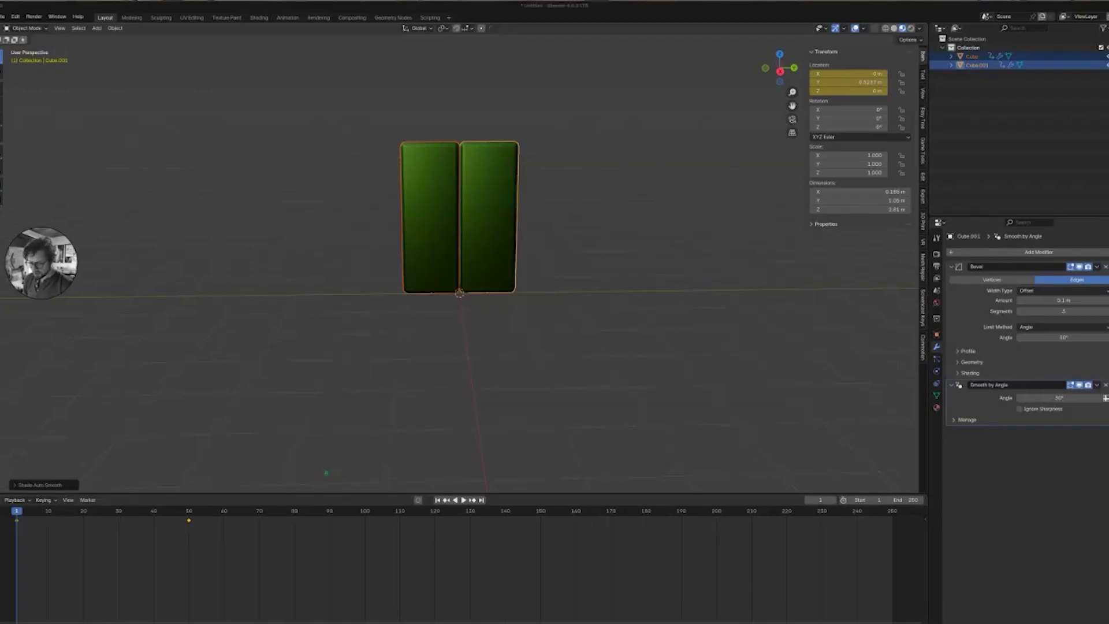
Switch to Finder and drag the exported Doors.glb file toward the Godot project.
key(super+Tab)
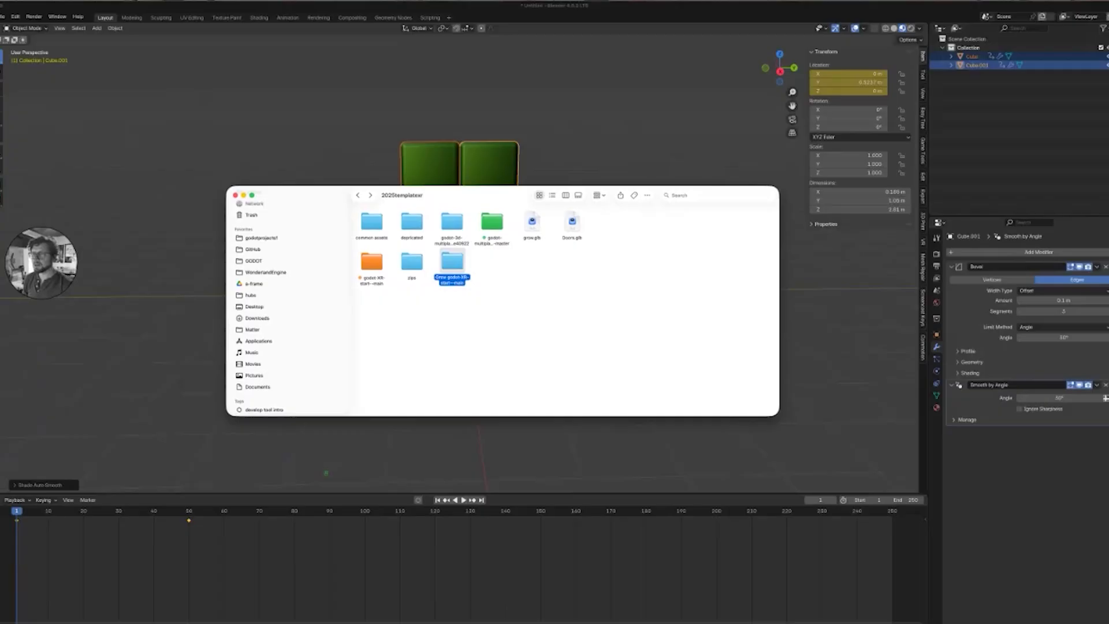
click(572, 222)
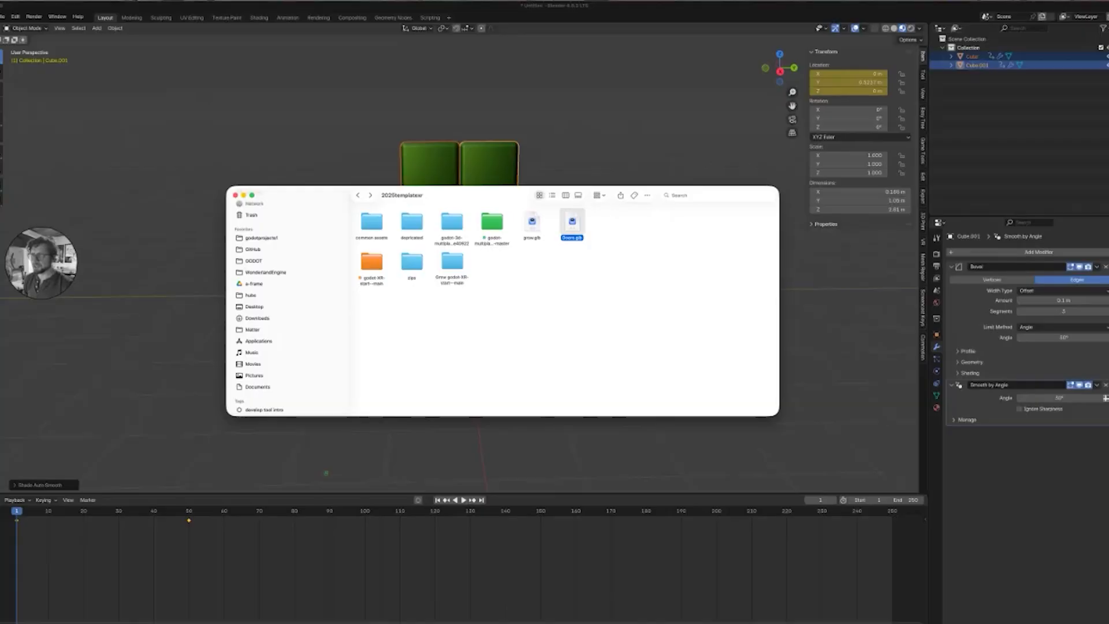
drag(479, 195, 572, 623)
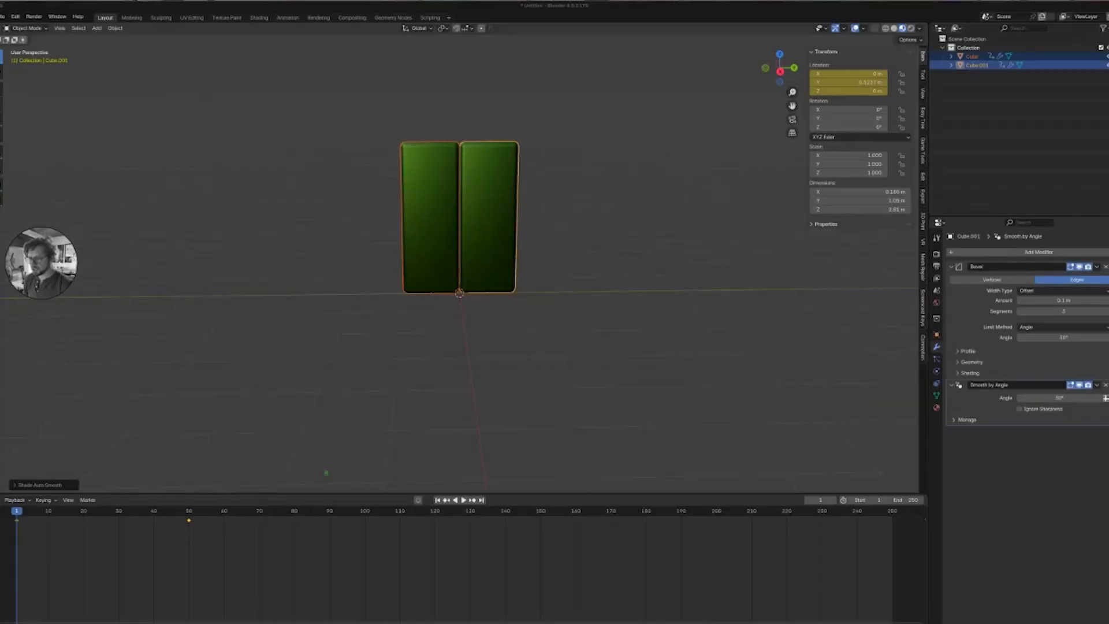
Switch to Godot and delete the SubViewport node together with its Camera3D and MeshInstance3D children.
key(super+Tab)
mouse_move(554, 346)
middle_down()
mouse_move(422, 341)
mouse_move(433, 292)
mouse_move(537, 341)
mouse_move(517, 338)
mouse_move(569, 337)
middle_up()
middle_drag(492, 337, 494, 402)
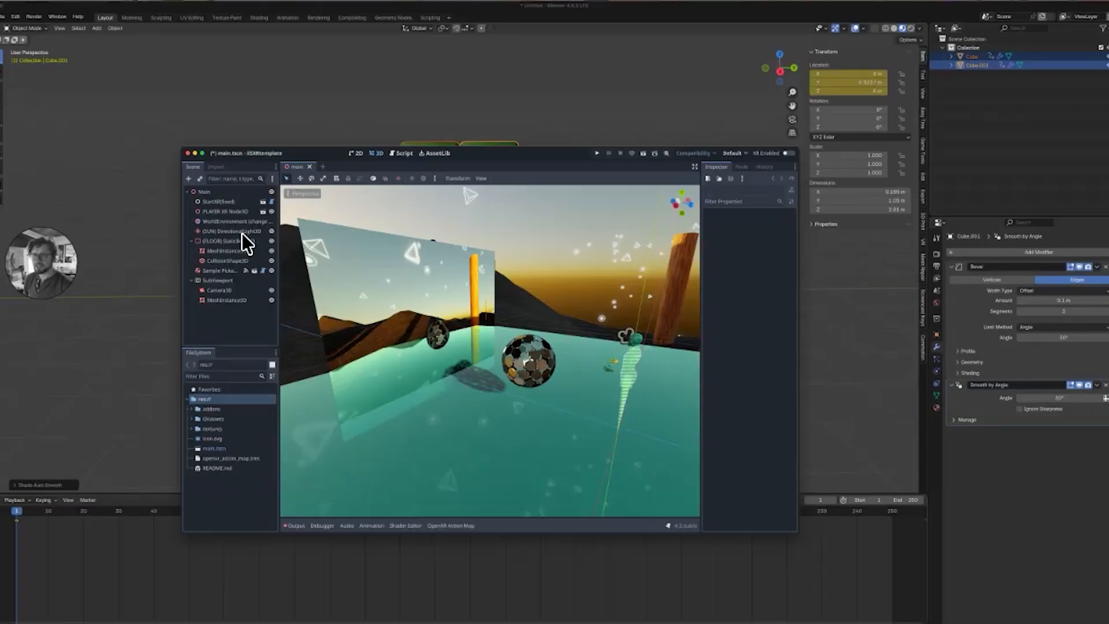
click(218, 280)
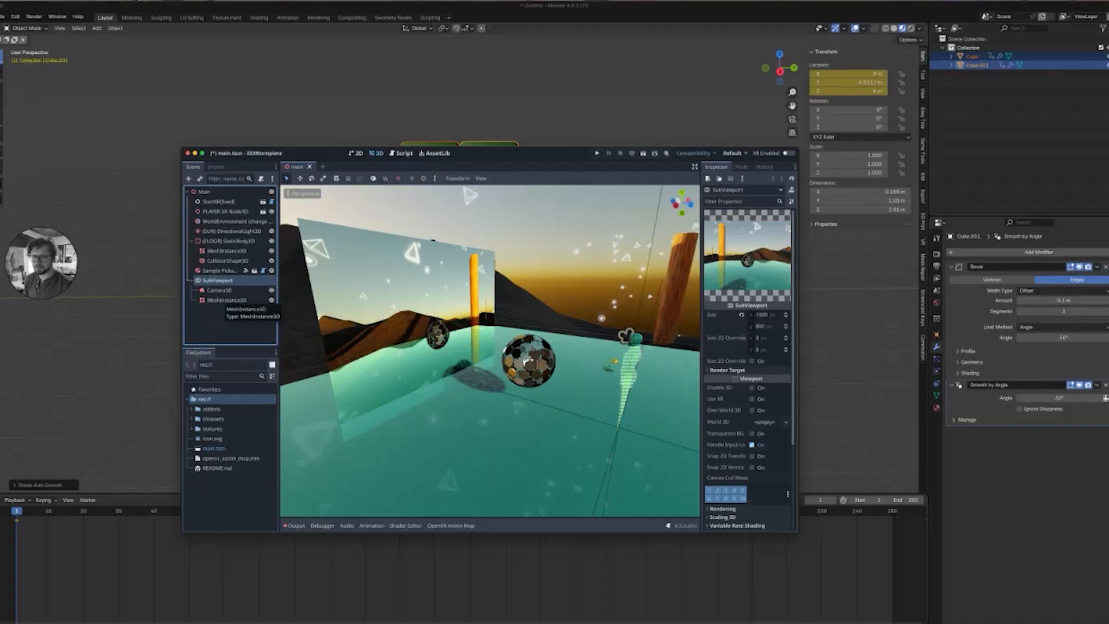
shift+click(225, 300)
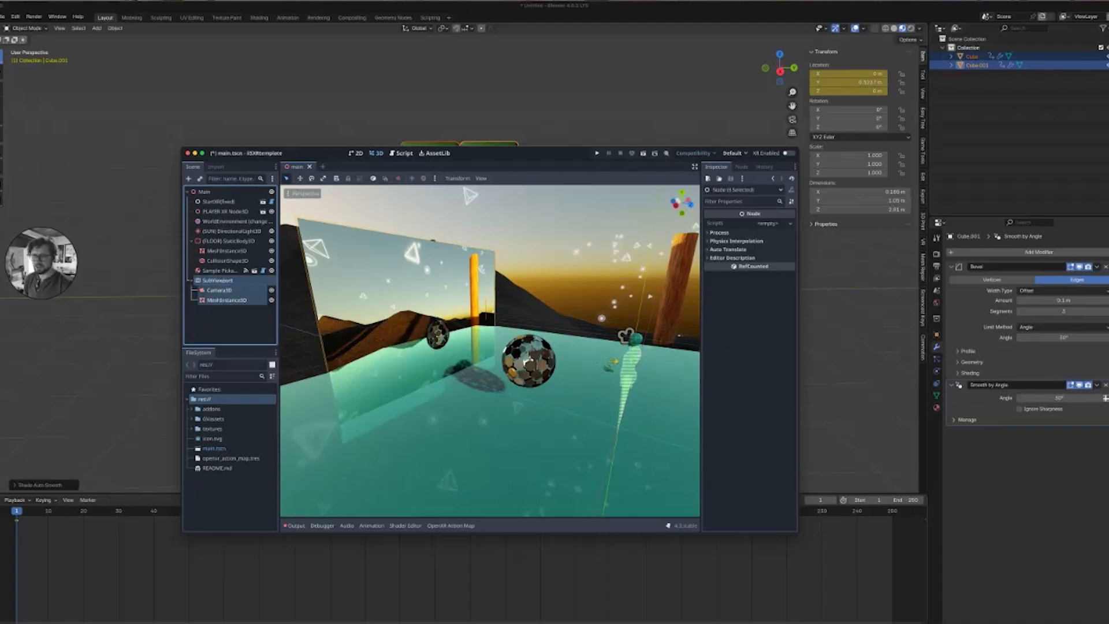
click(218, 280)
key(Escape)
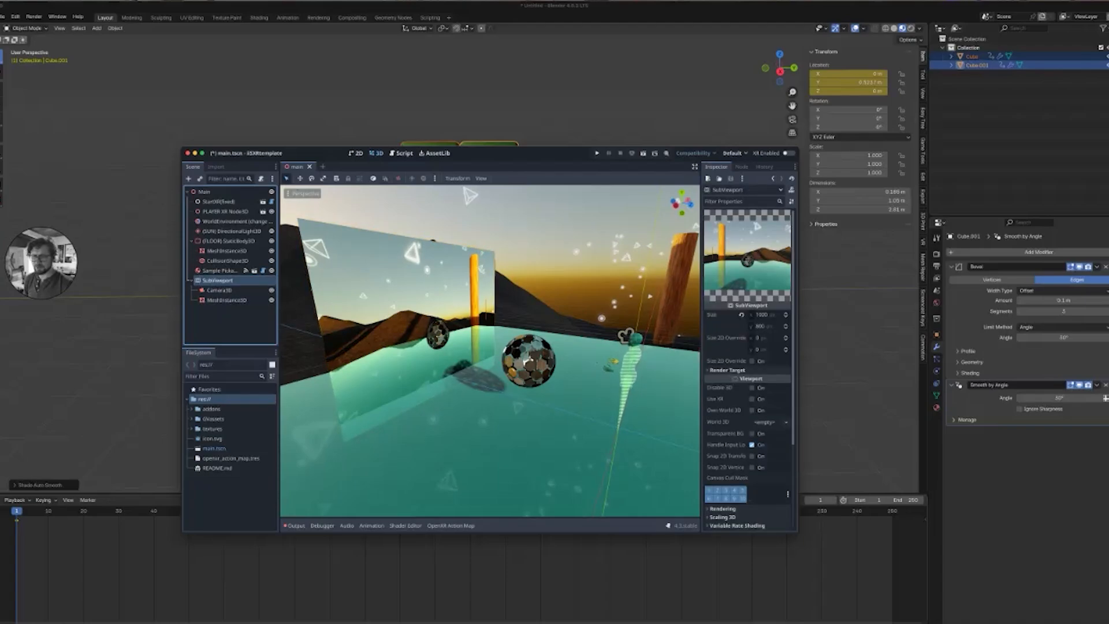
shift+click(226, 300)
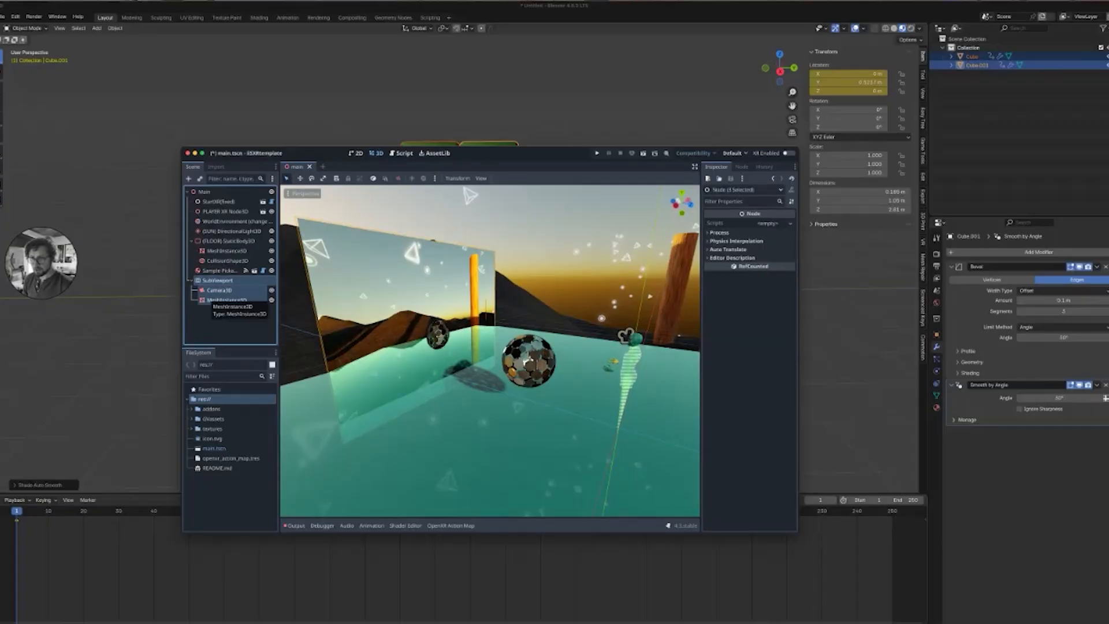
key(Delete)
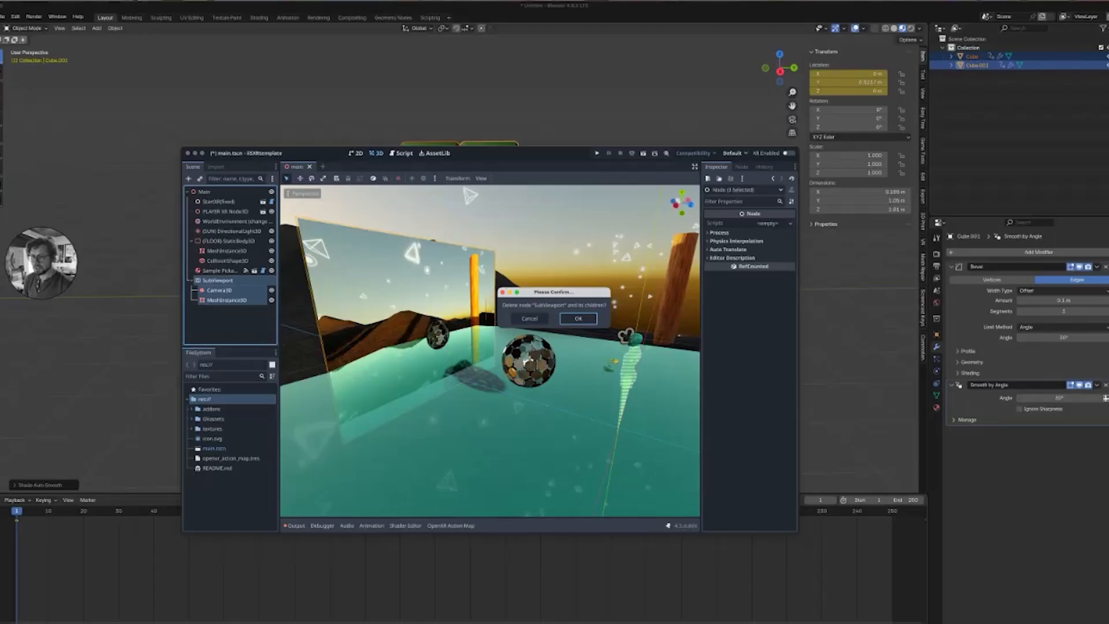
key(Return)
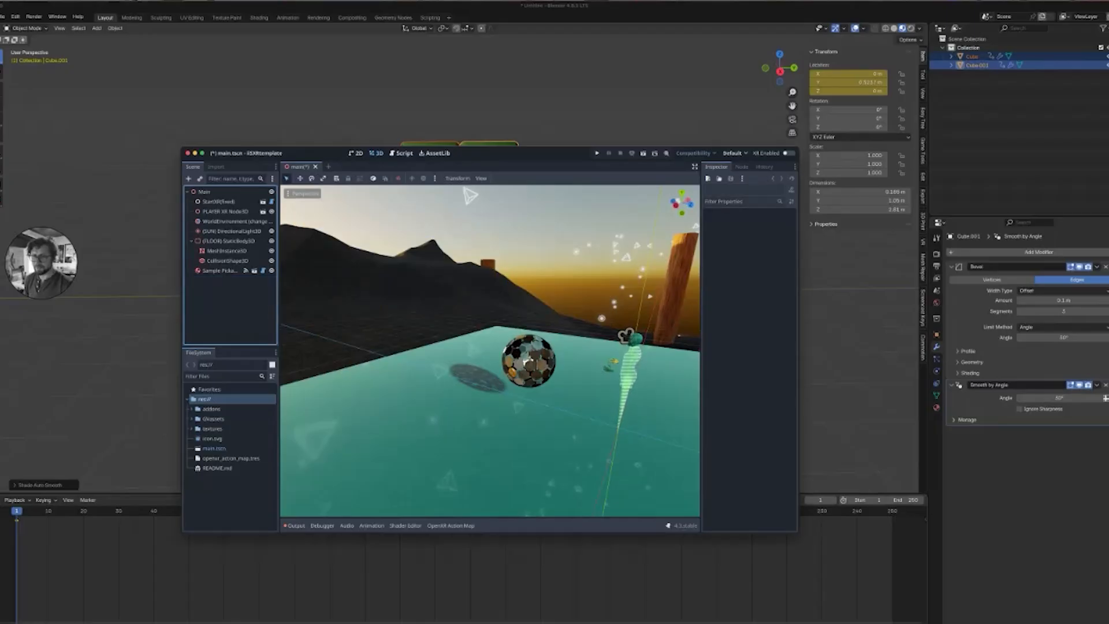
Delete the Sample Pickable RigidBody node from the scene.
click(221, 271)
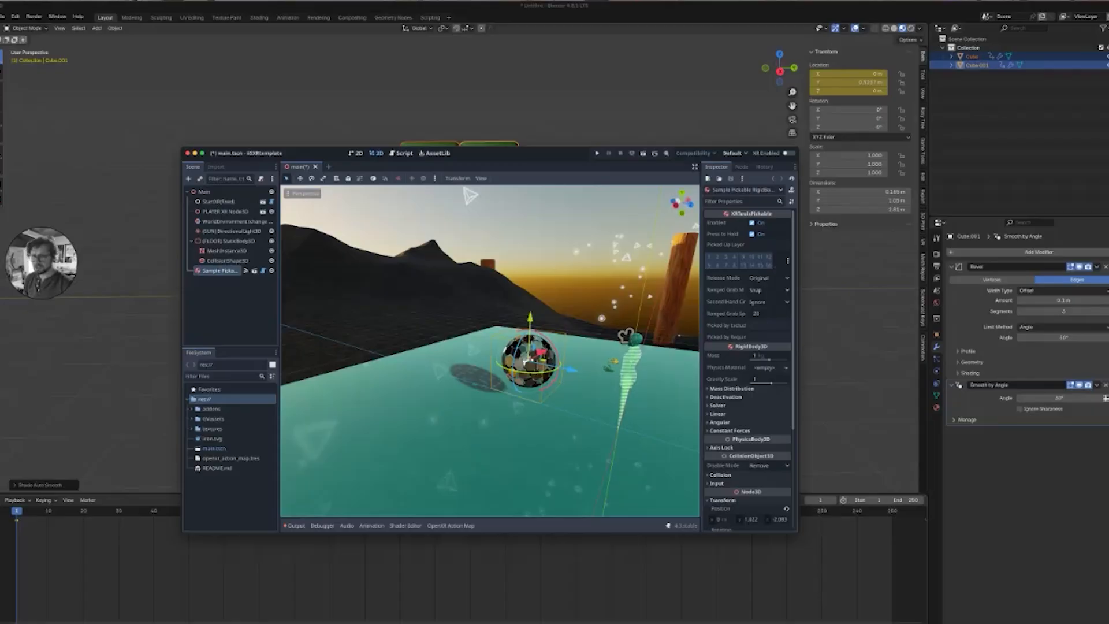
key(Delete)
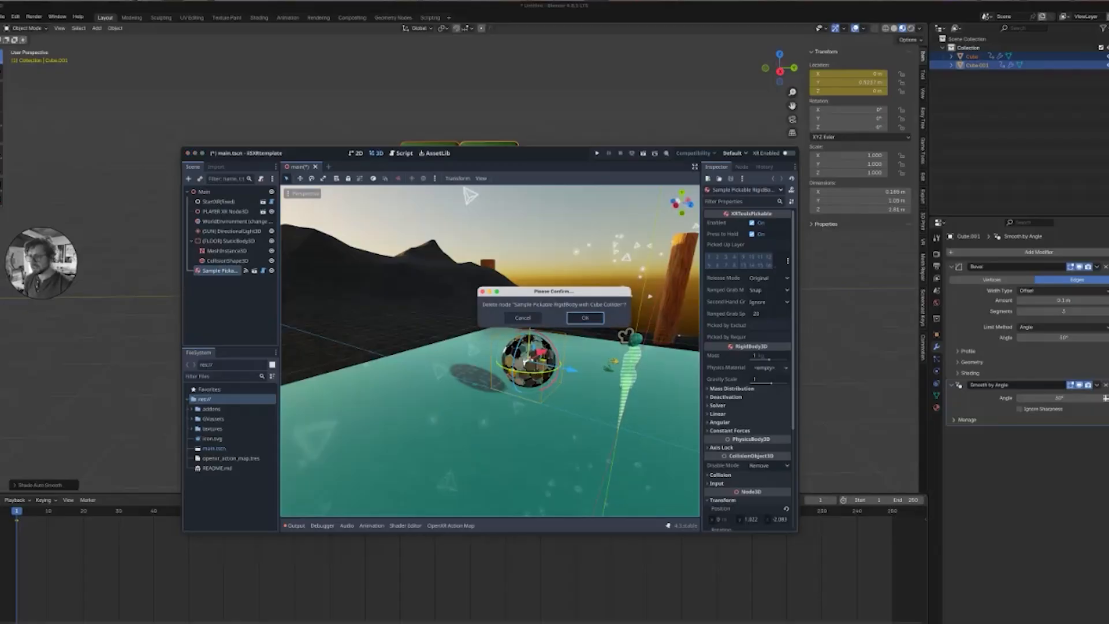
key(Return)
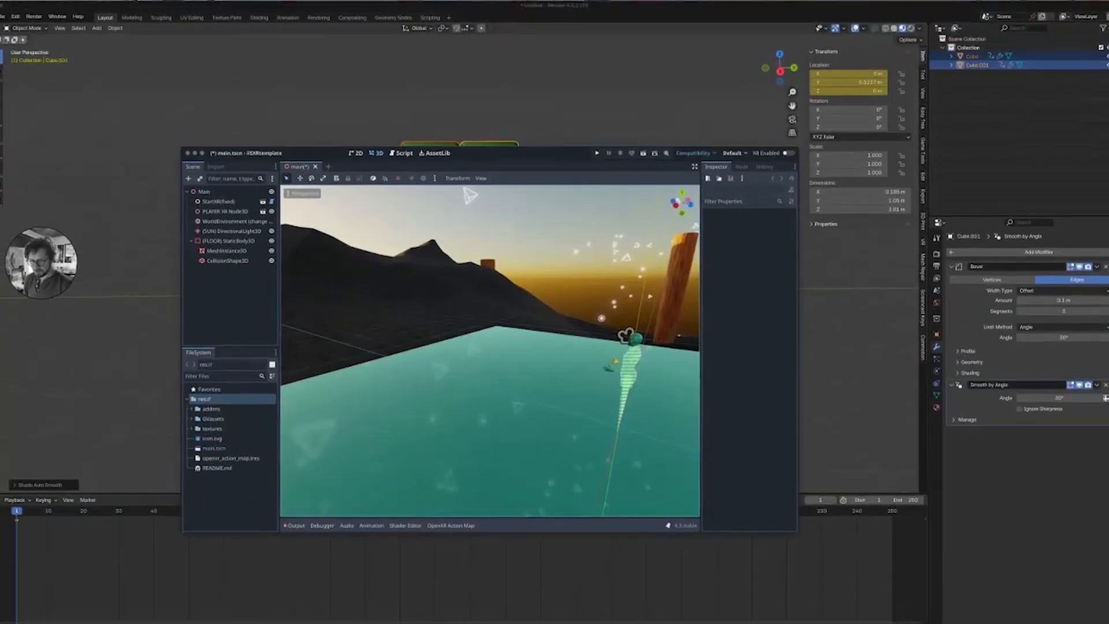
Switch to Finder and import Doors.glb into the Godot project's res:// folder.
key(super+Tab)
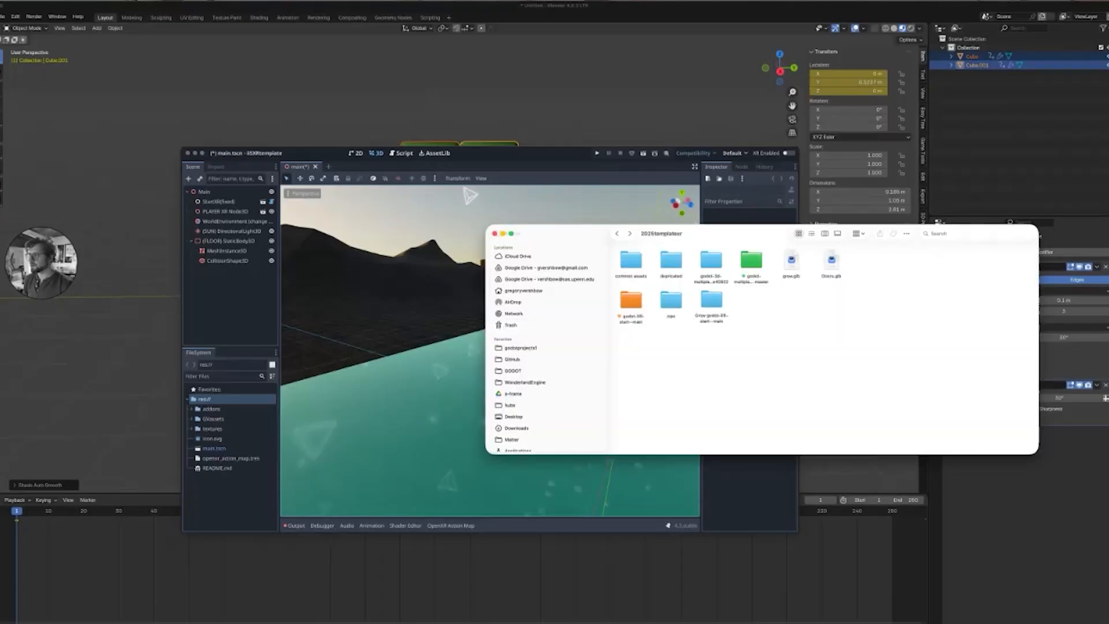
click(831, 260)
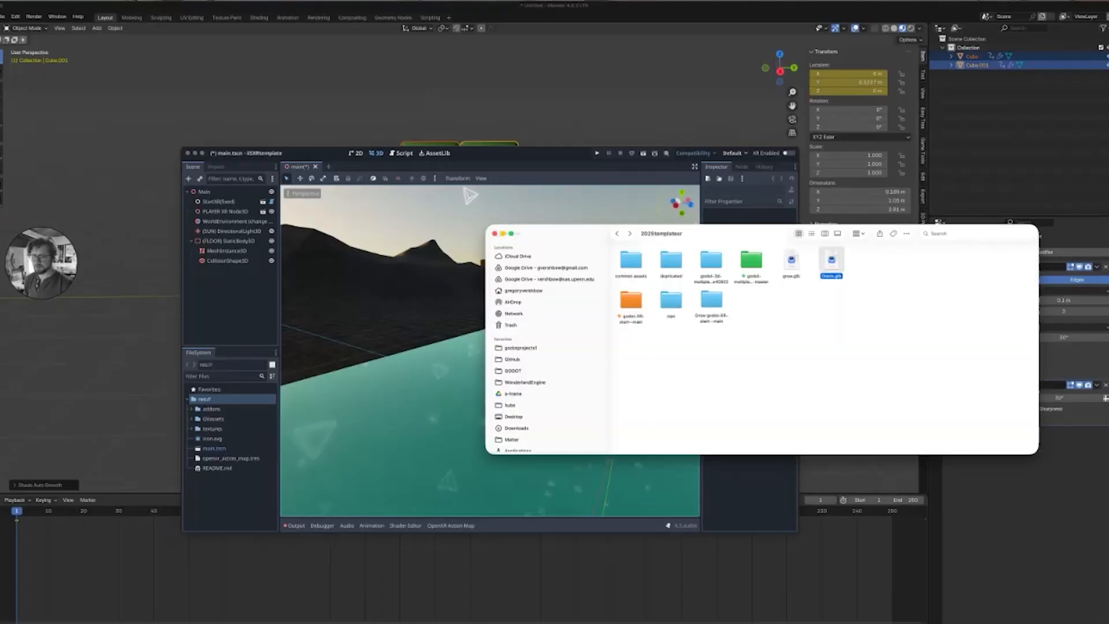
drag(831, 260, 213, 496)
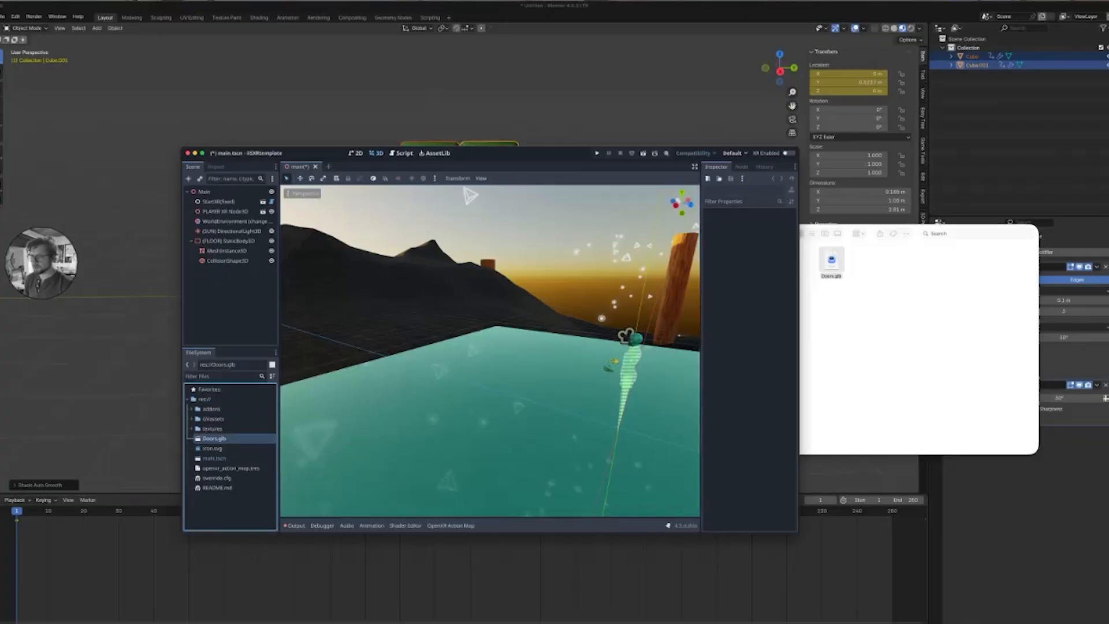
Add the Doors.glb scene as an instance in the main scene.
double_click(331, 157)
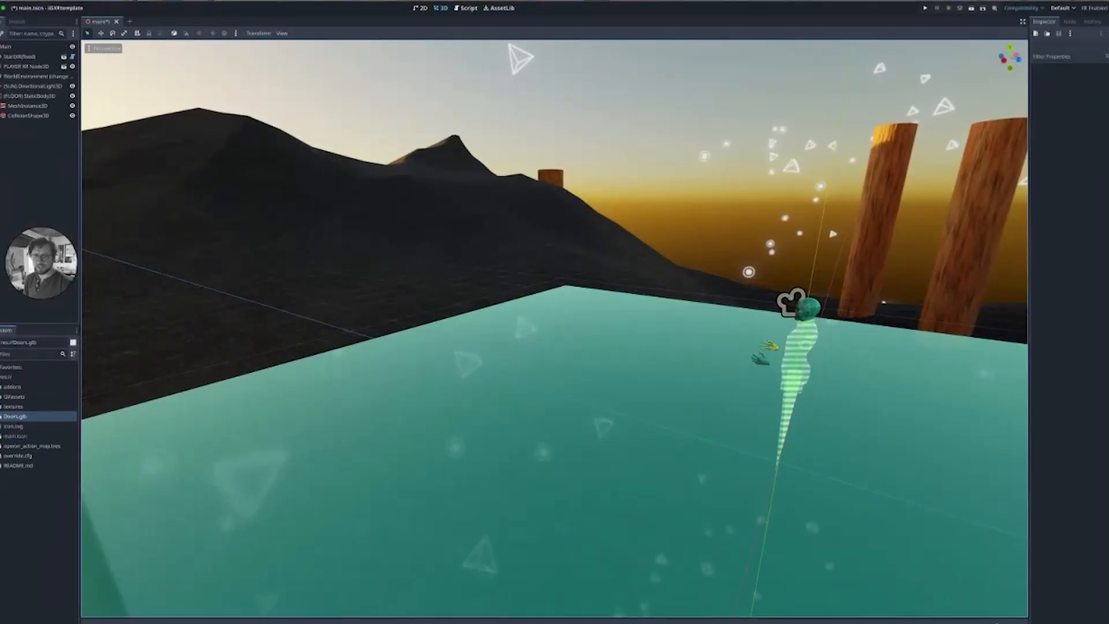
drag(15, 416, 11, 62)
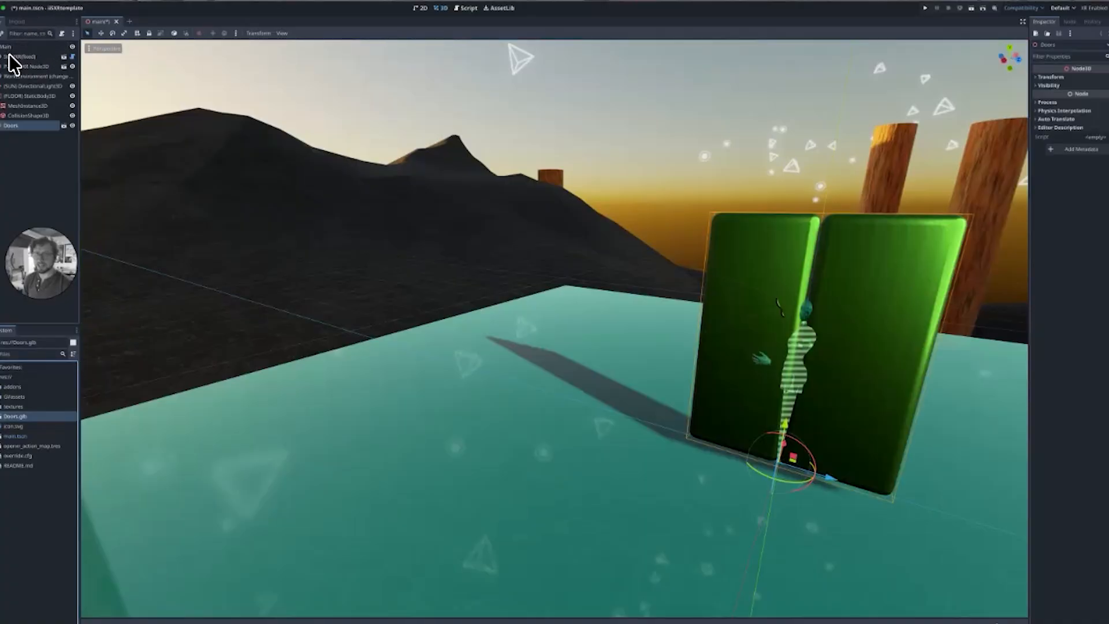
middle_drag(108, 105, 151, 128)
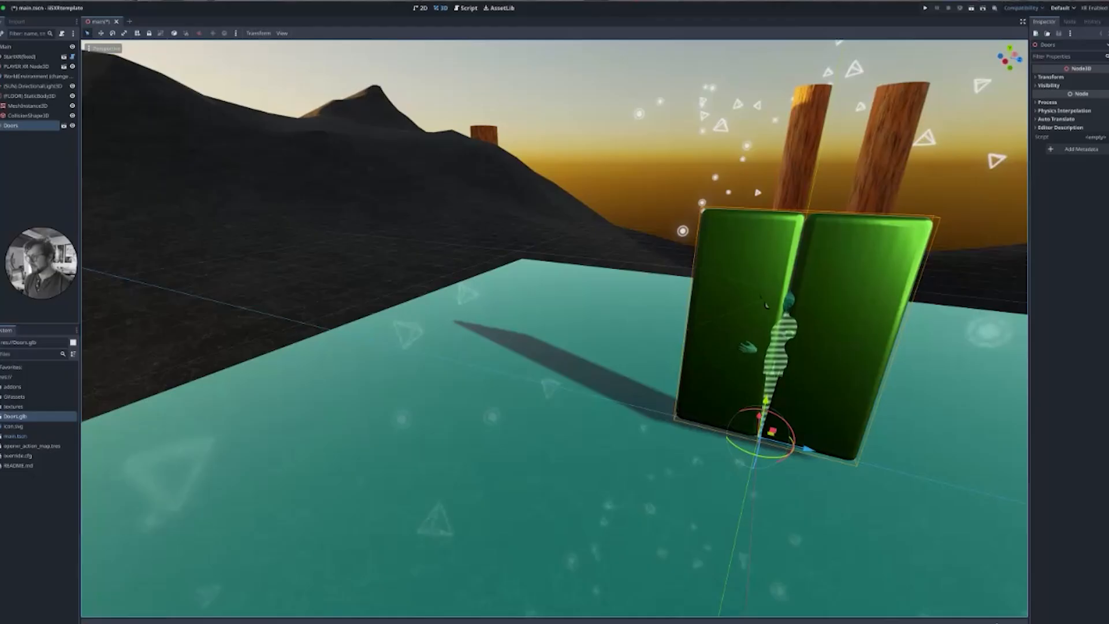
Make the Doors instance local and inspect its Cube, Cube_001 and AnimationPlayer children.
right_click(23, 136)
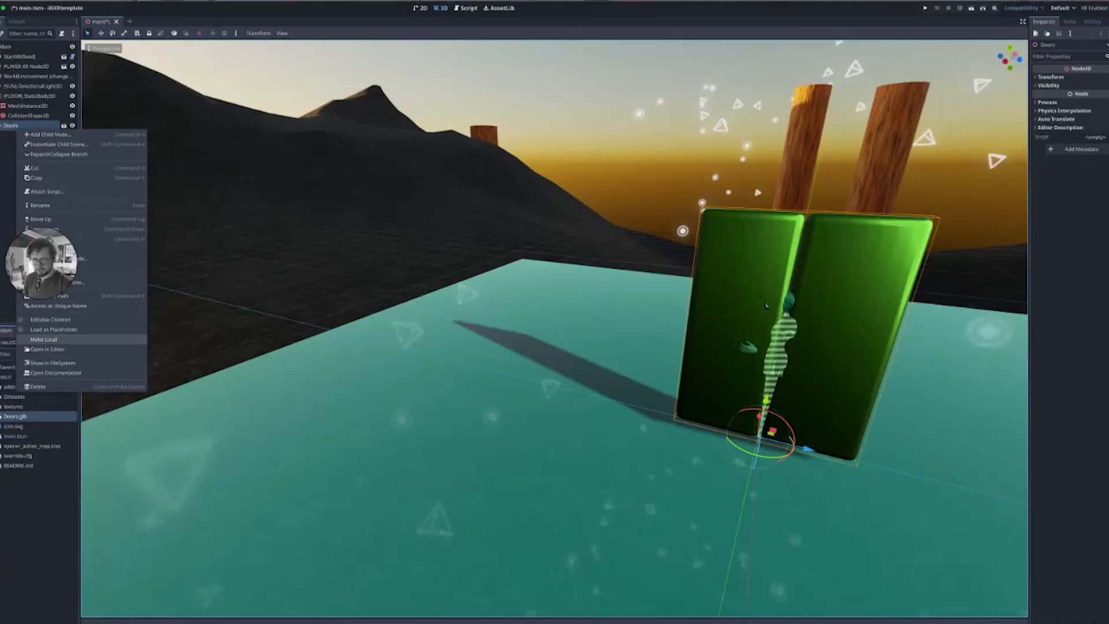
click(43, 340)
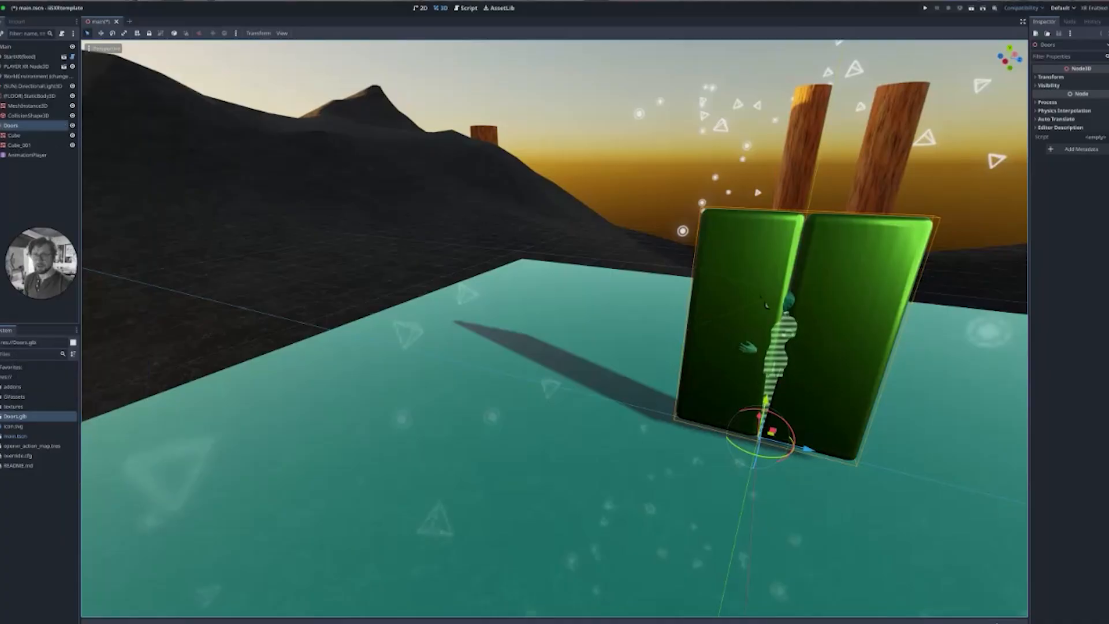
click(19, 136)
click(19, 145)
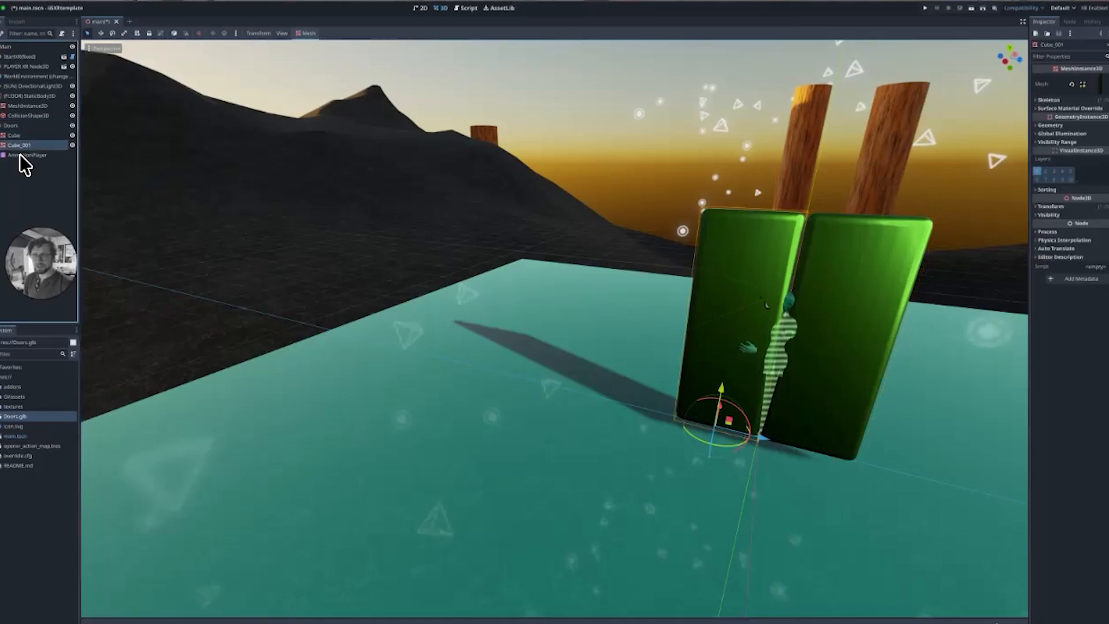
click(25, 159)
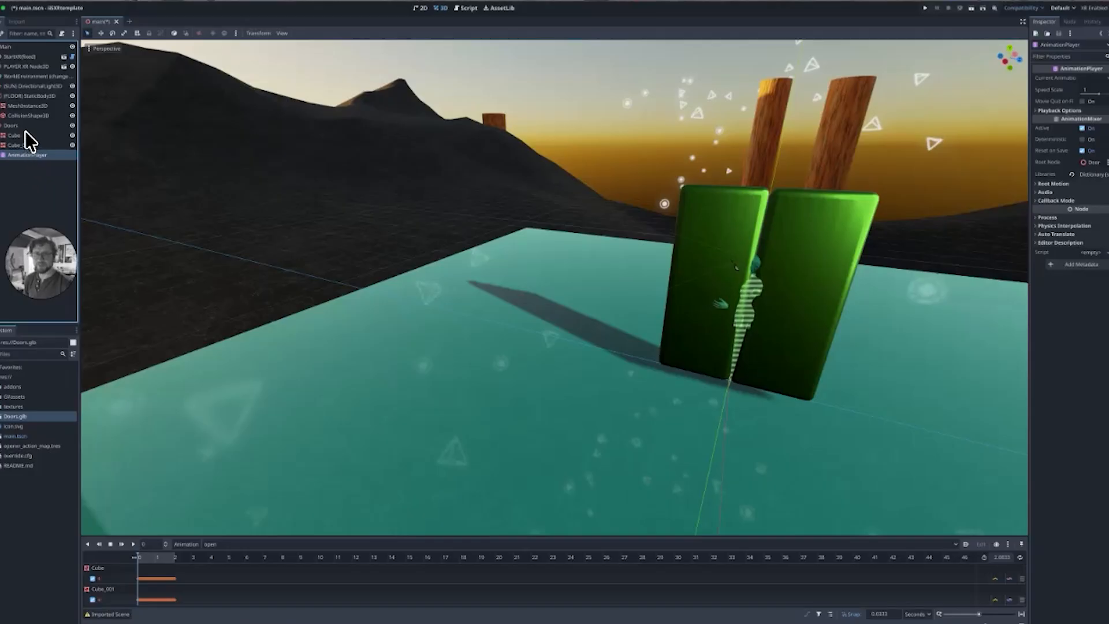
Move the Doors node across the floor to a new position away from the player.
click(9, 126)
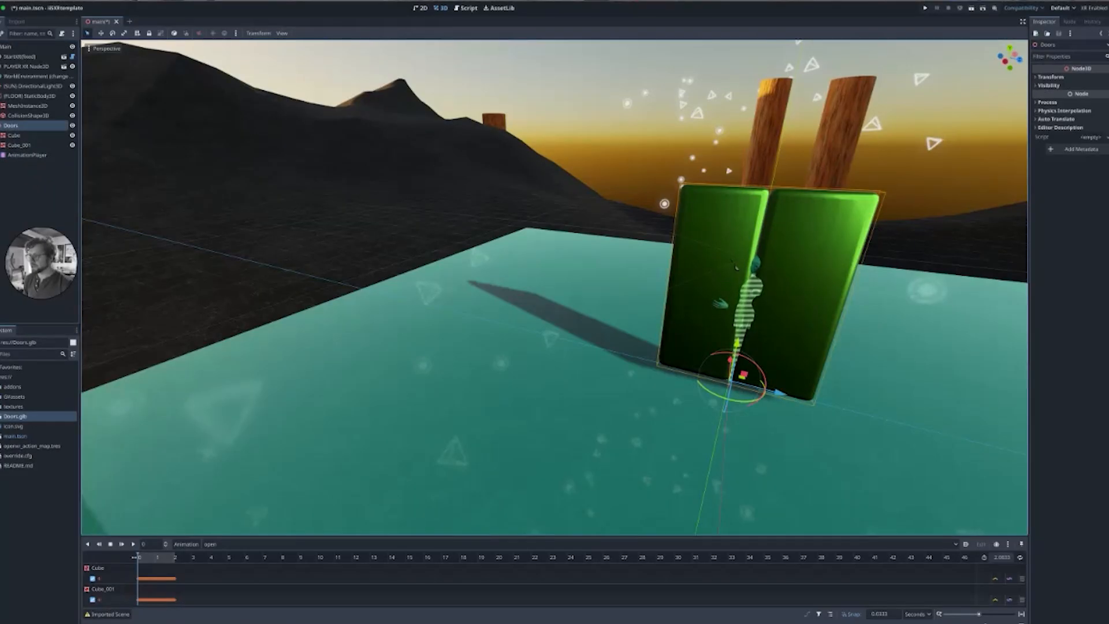
drag(780, 393, 436, 325)
drag(446, 270, 439, 271)
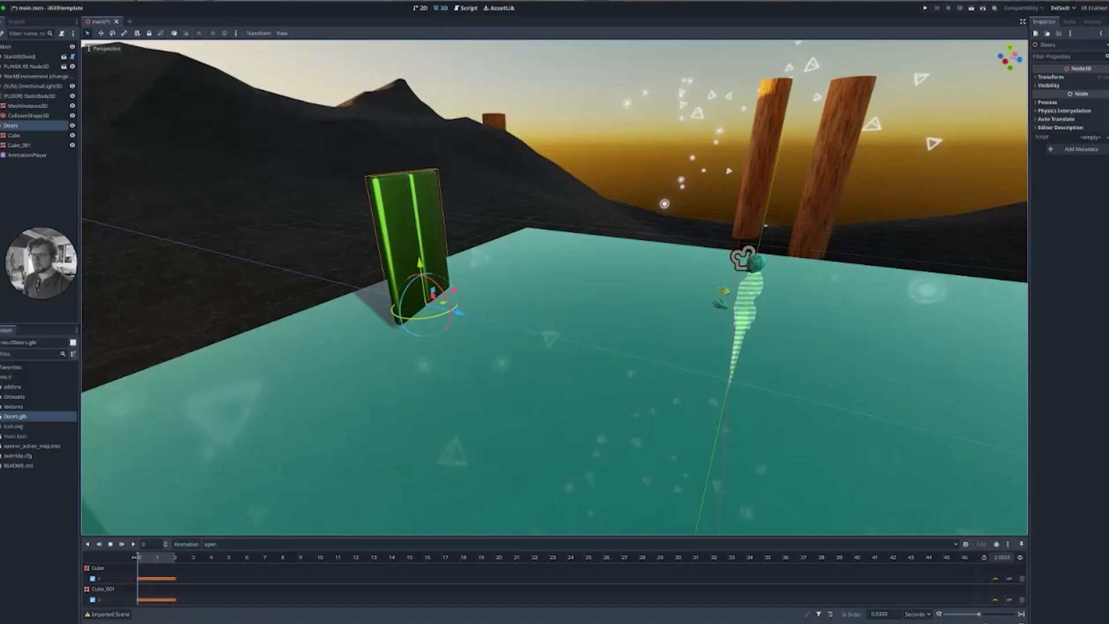
middle_drag(439, 272, 441, 287)
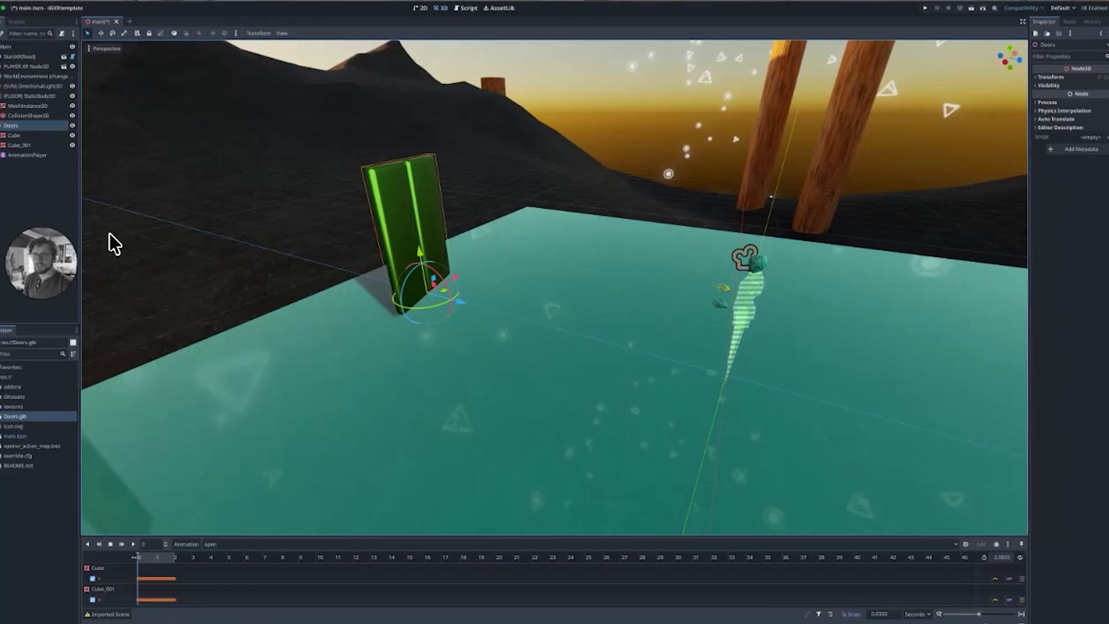
Add an Area3D child node under the Main node.
click(9, 50)
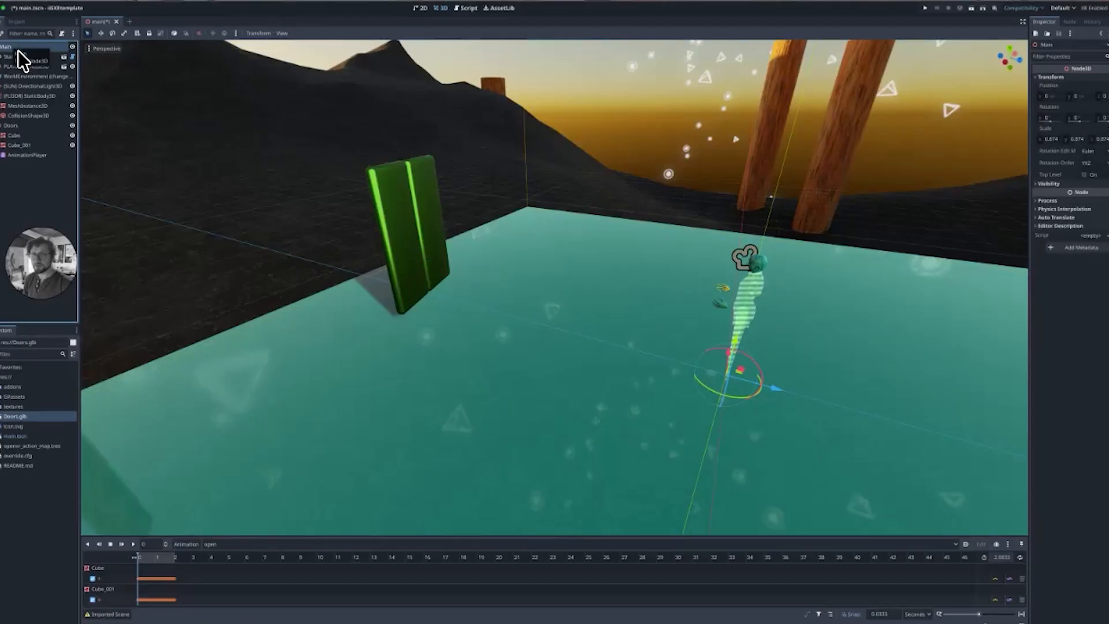
double_click(9, 50)
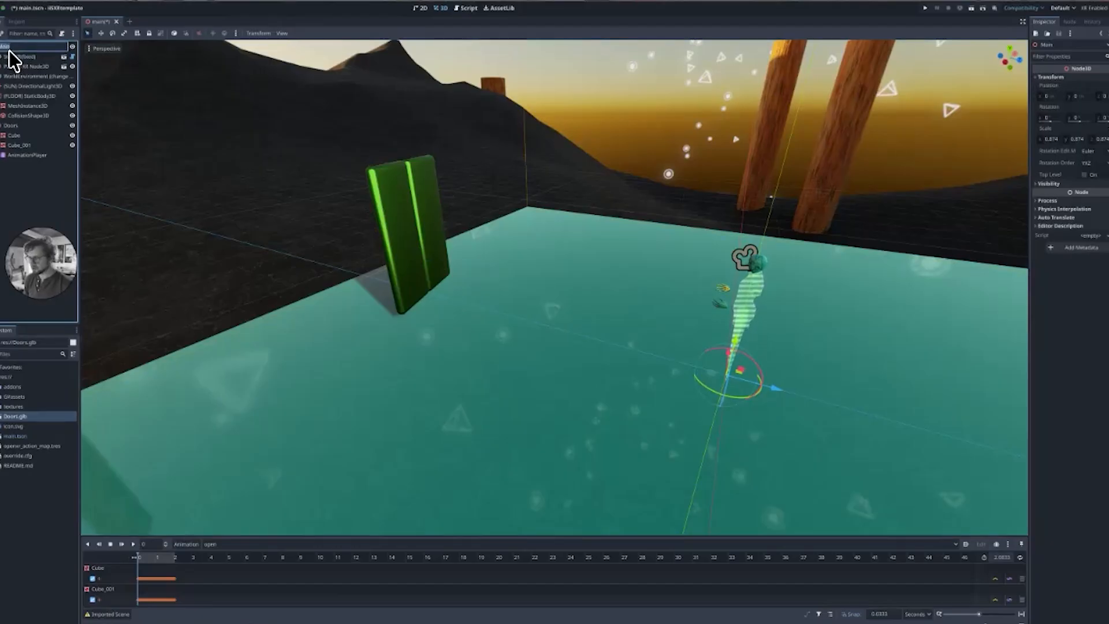
key(Escape)
key(ctrl+a)
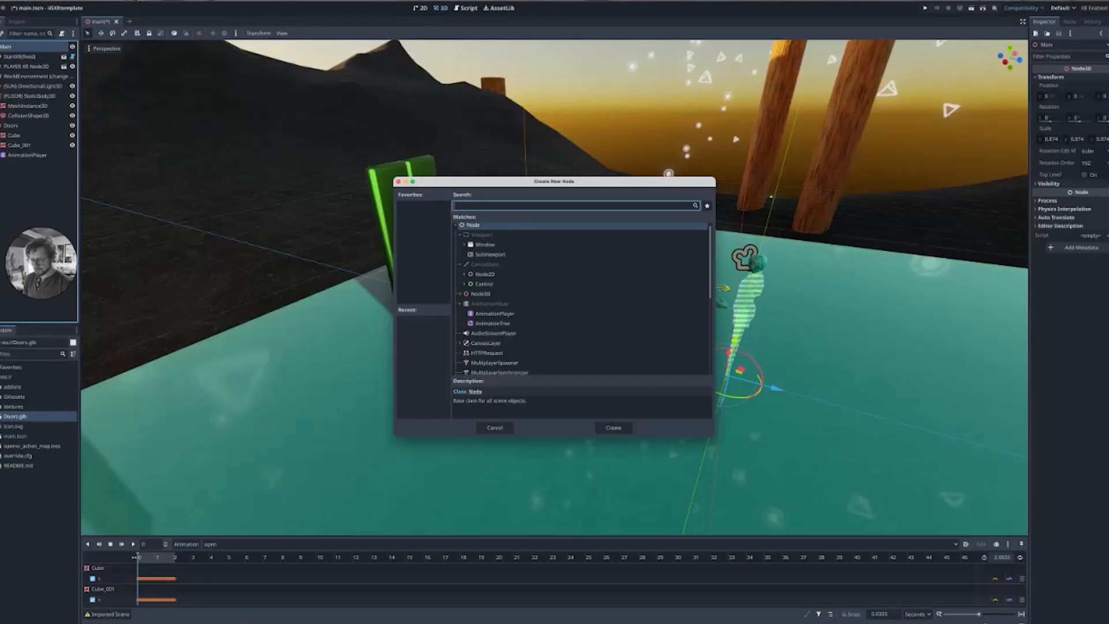
text(area)
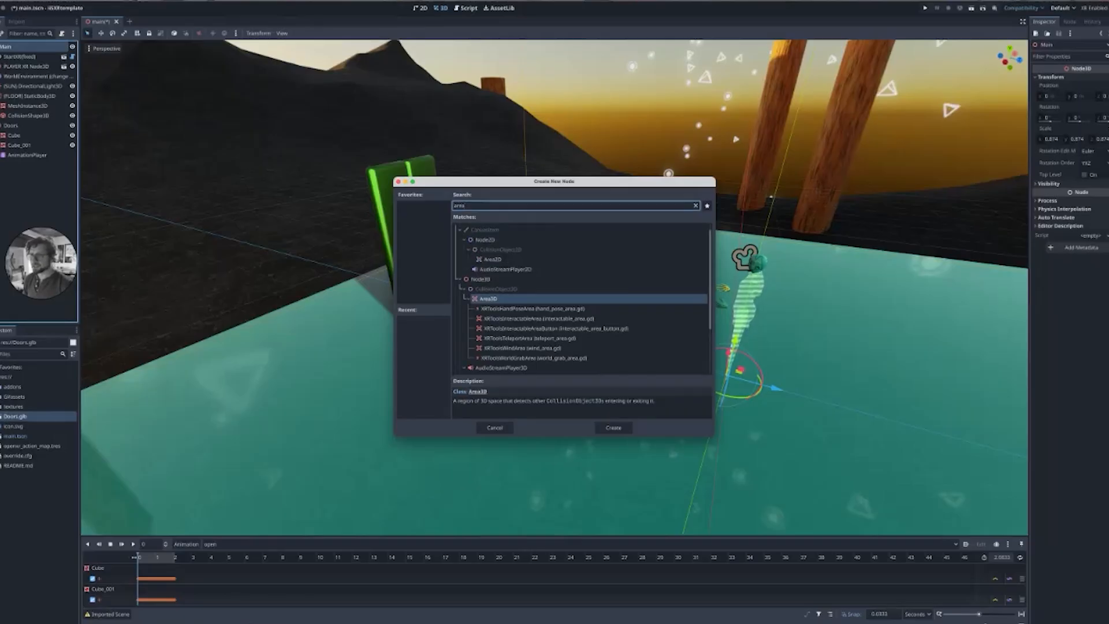
key(Return)
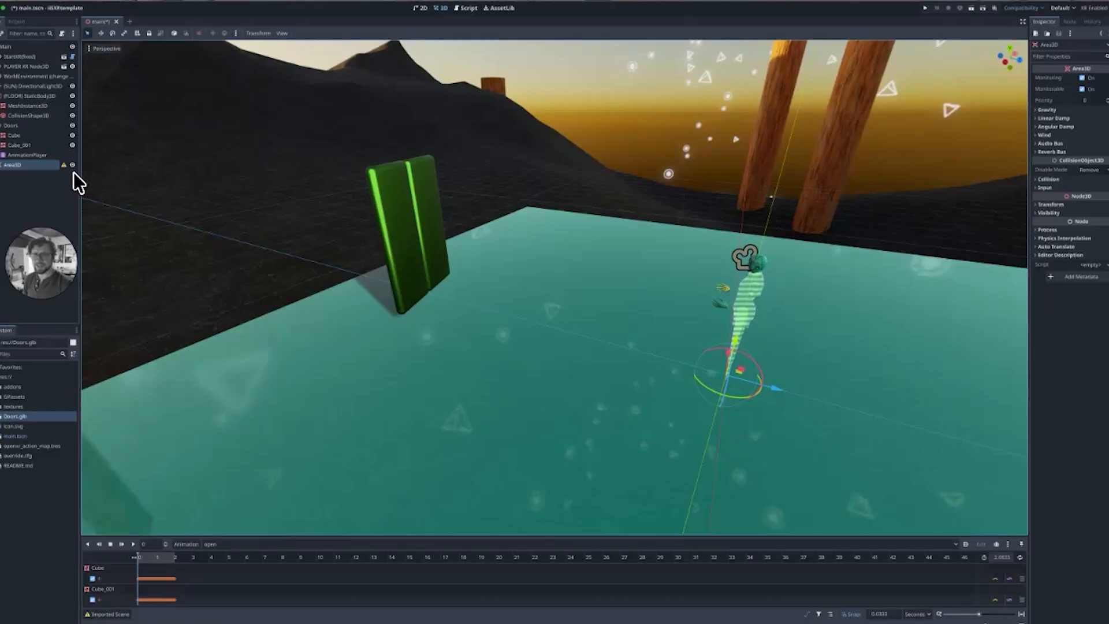
Rename the Area3D node as Area3D Open doors.
mouse_move(74, 173)
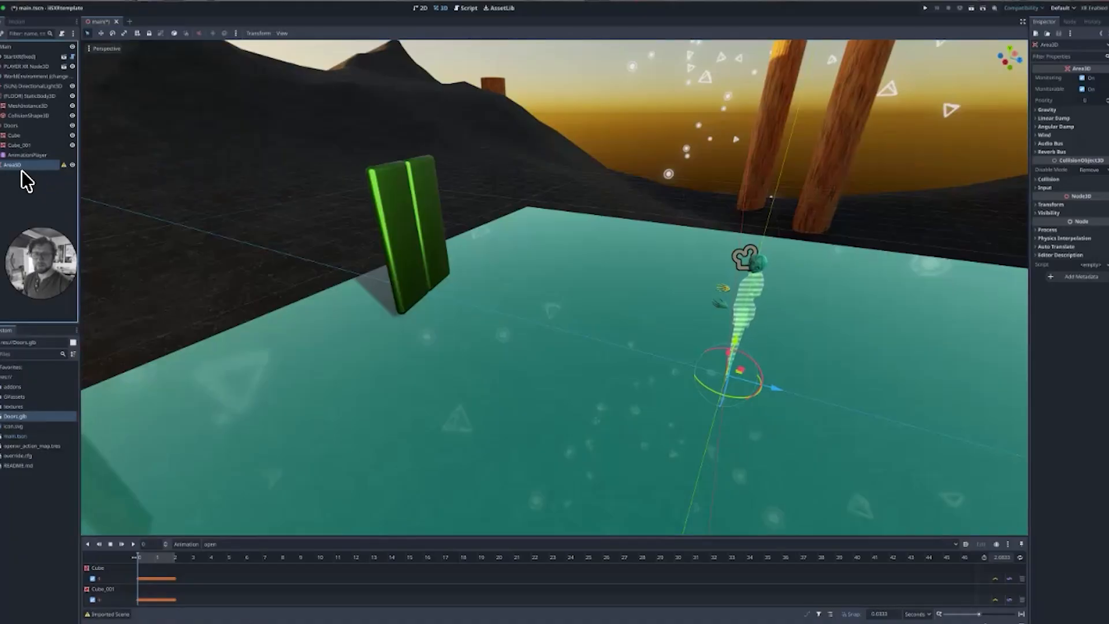
double_click(42, 167)
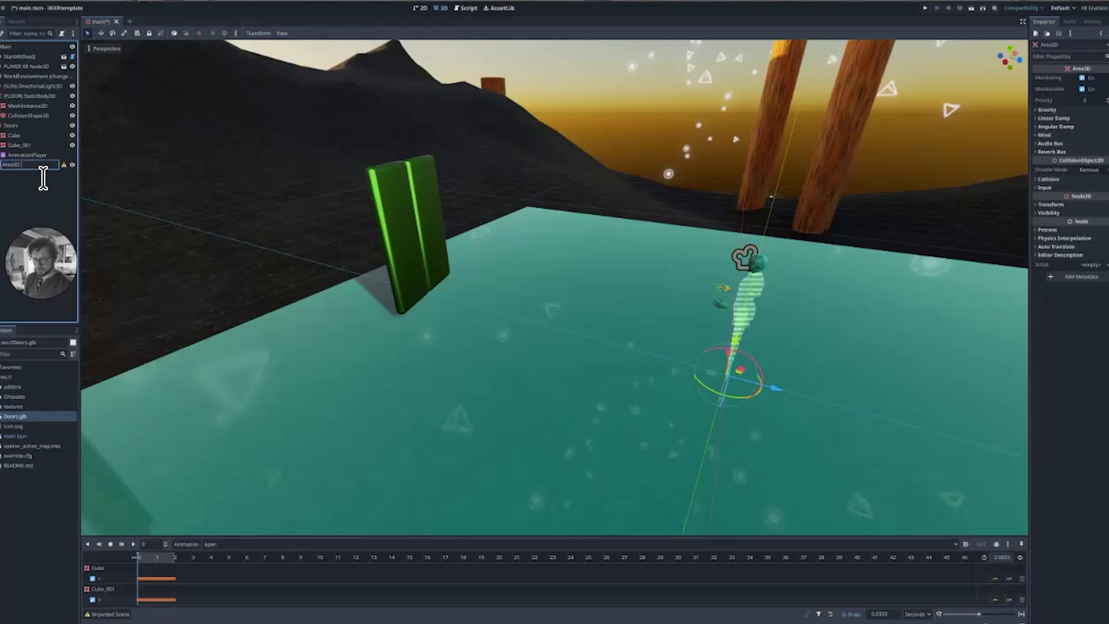
text(Open doors)
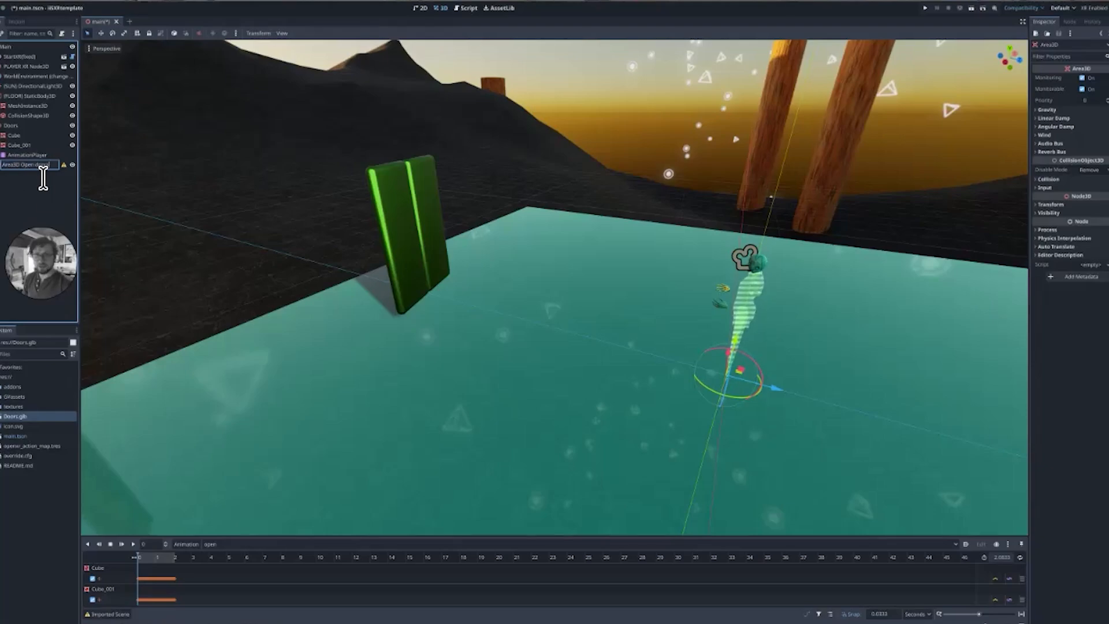
key(Return)
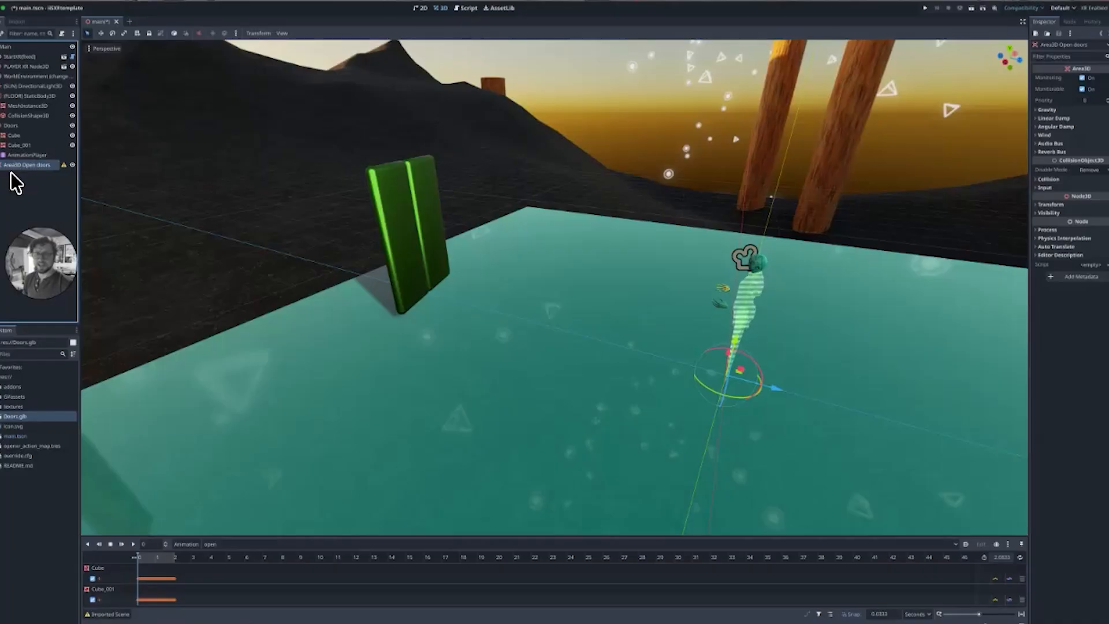
Add a CollisionShape3D child node to the Open doors area.
key(ctrl+a)
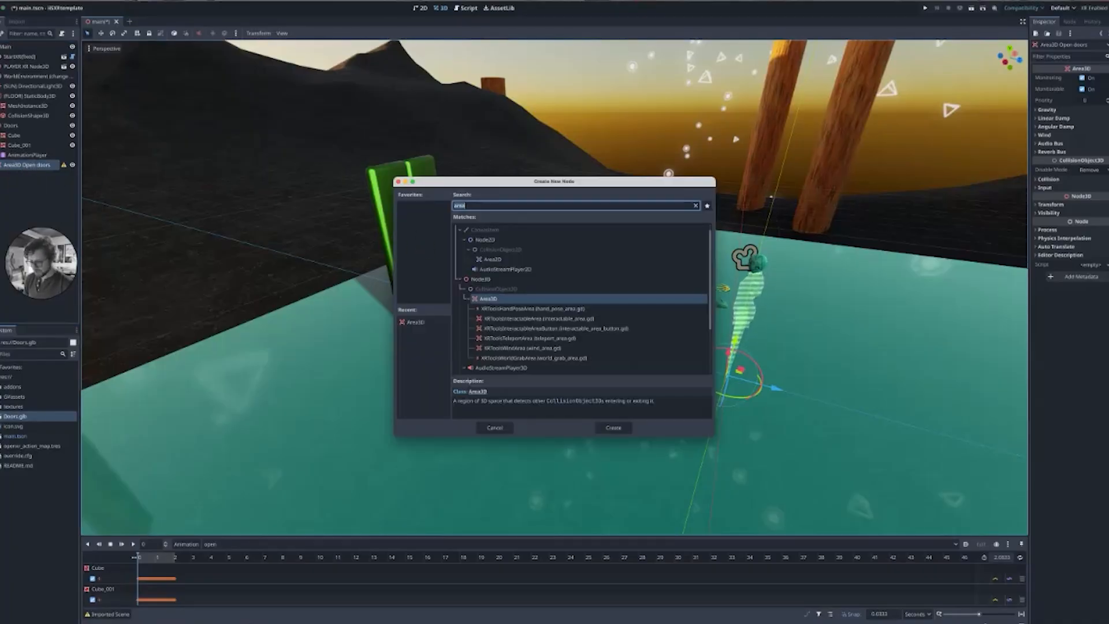
text(coll)
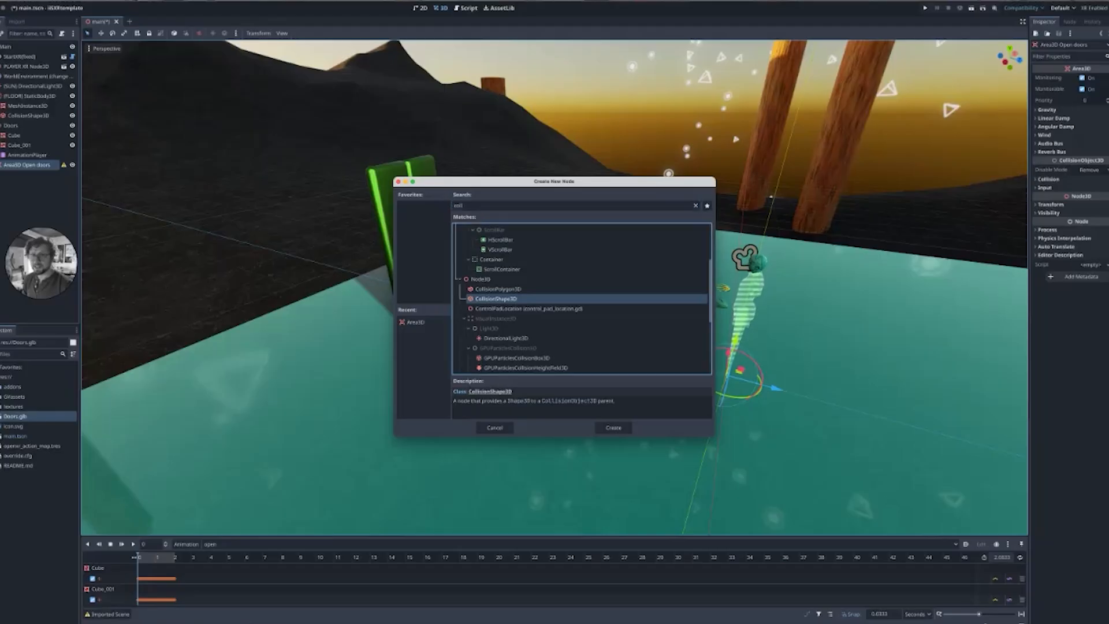
key(Return)
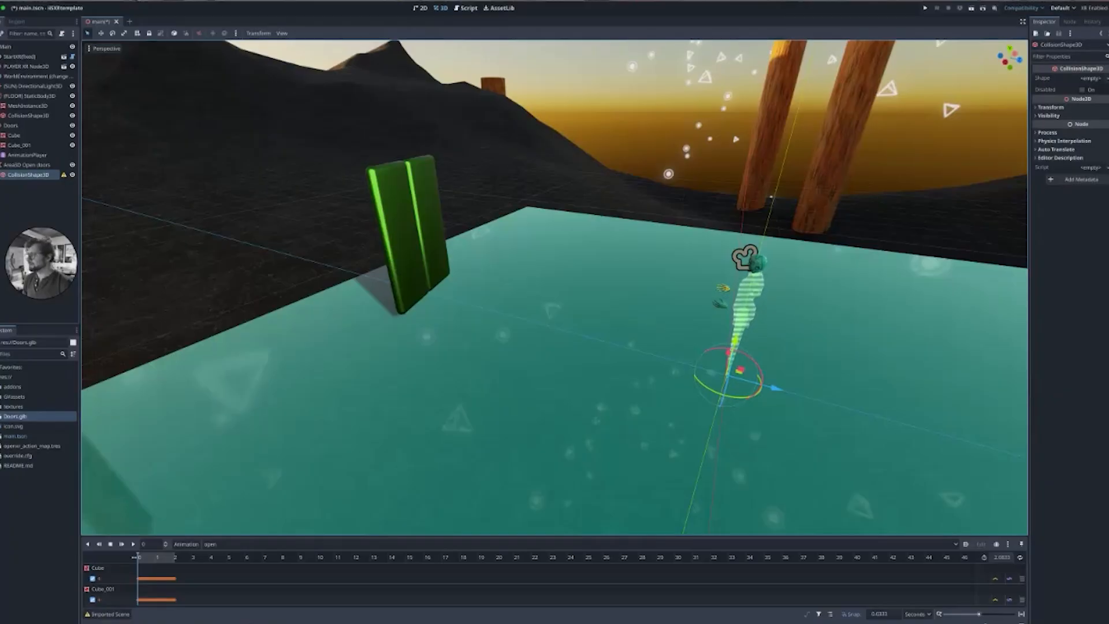
Assign a new CapsuleShape3D as the collision shape's shape.
click(1091, 78)
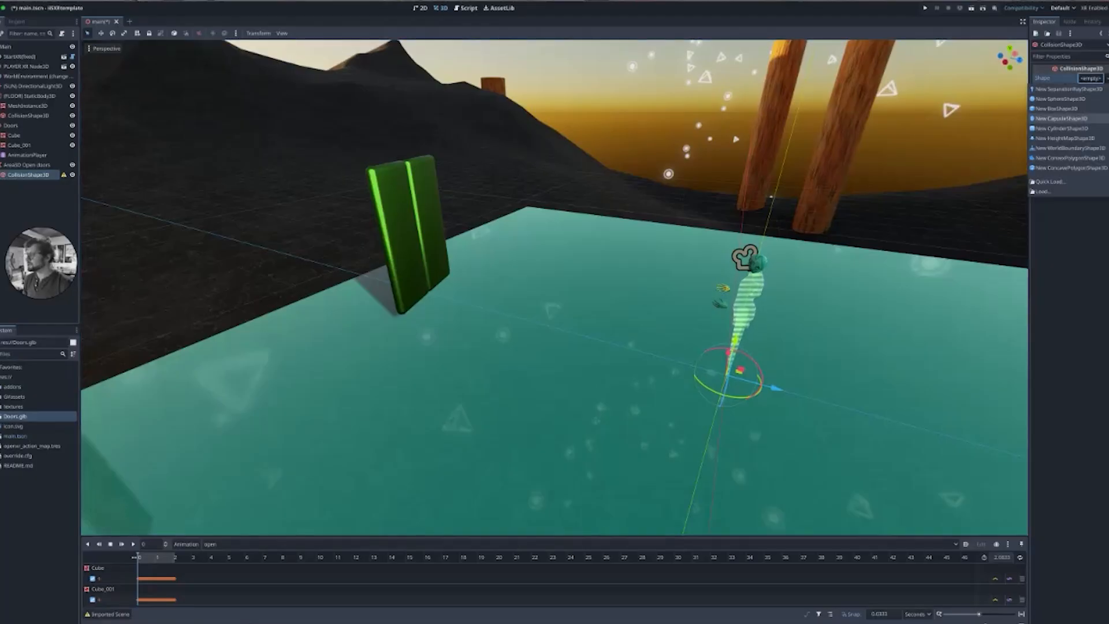
click(1062, 118)
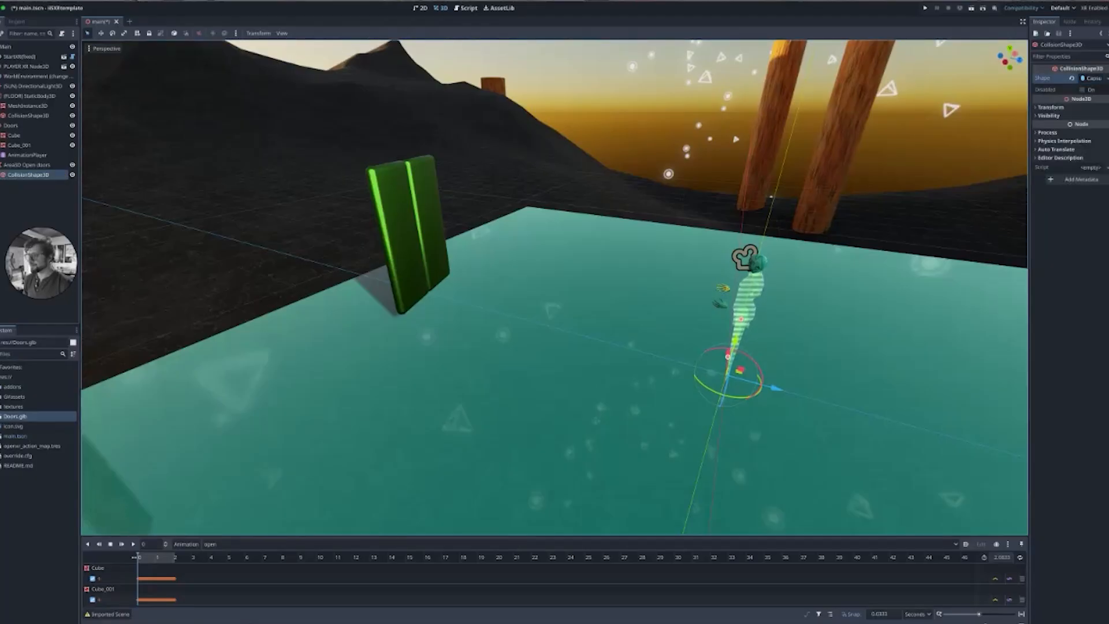
drag(1009, 58, 1012, 7)
middle_drag(554, 289, 557, 251)
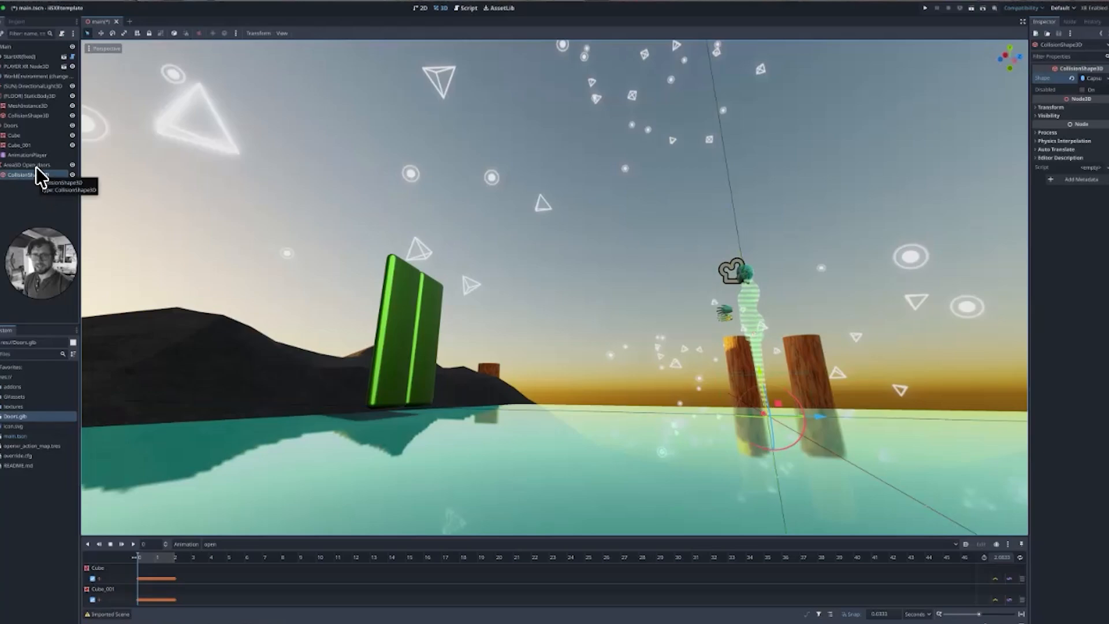
Move the Area3D Open doors node in front of the door panels.
click(36, 166)
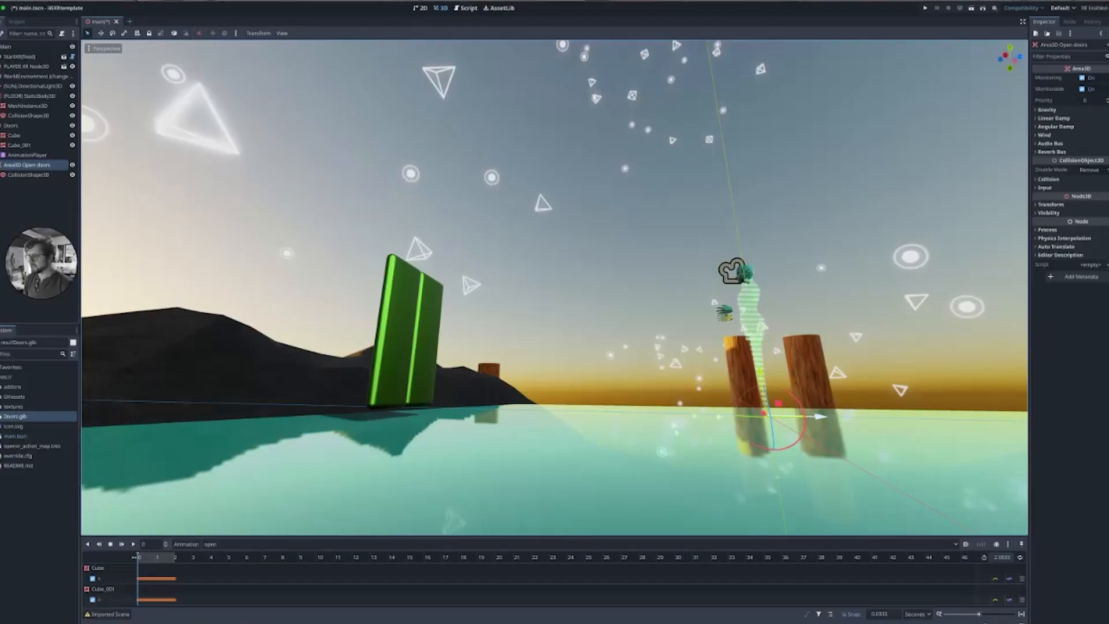
drag(820, 416, 678, 414)
middle_drag(678, 414, 589, 442)
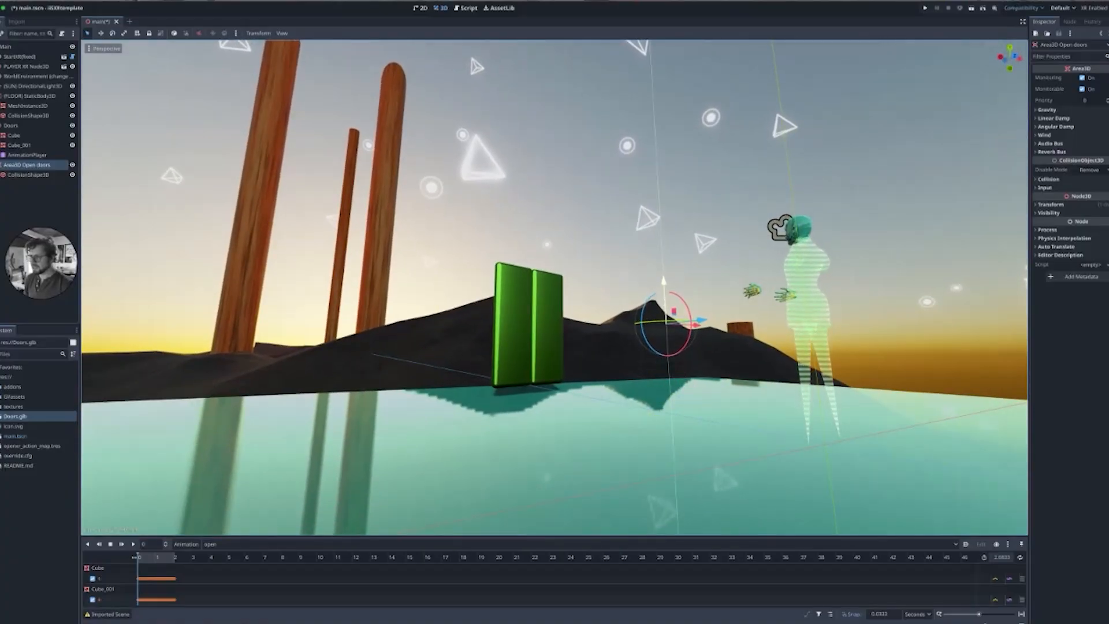
middle_drag(589, 442, 693, 457)
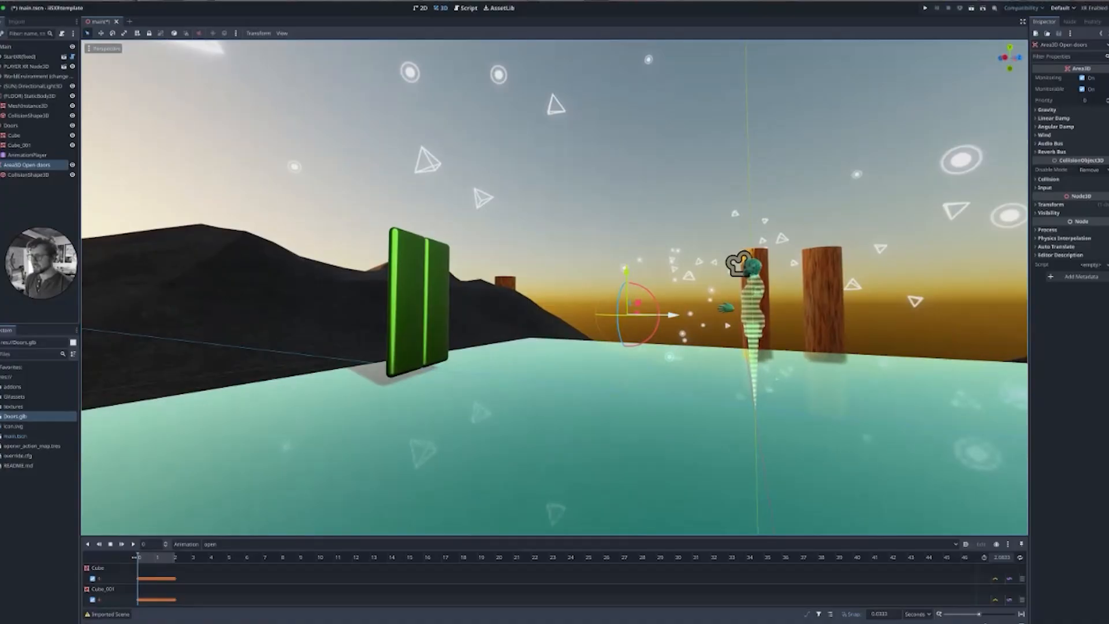
drag(672, 315, 642, 315)
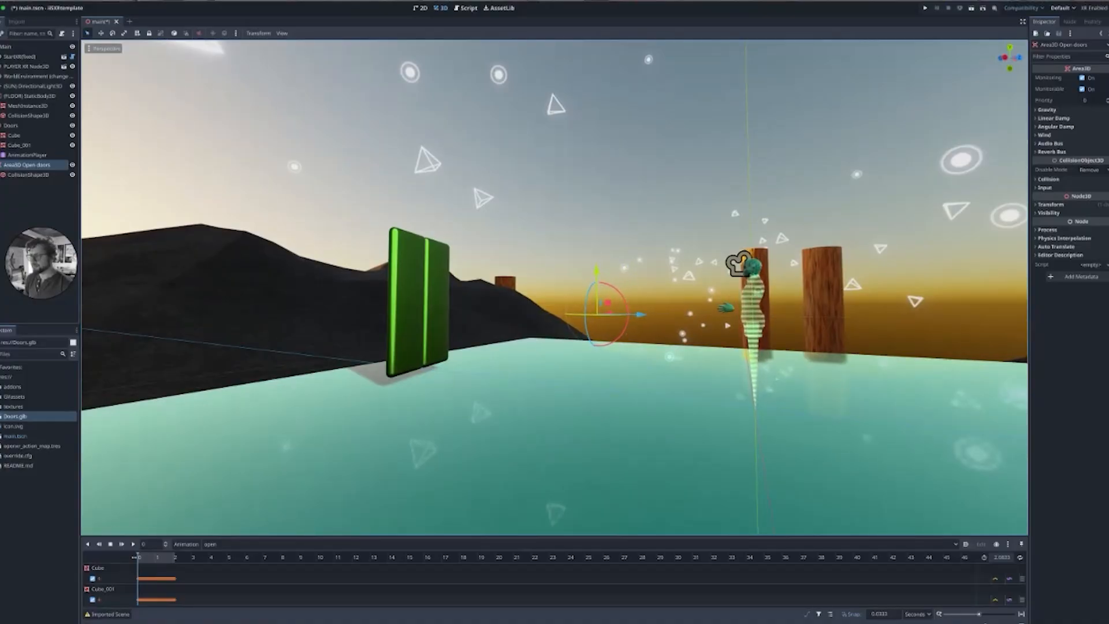
middle_drag(641, 315, 572, 338)
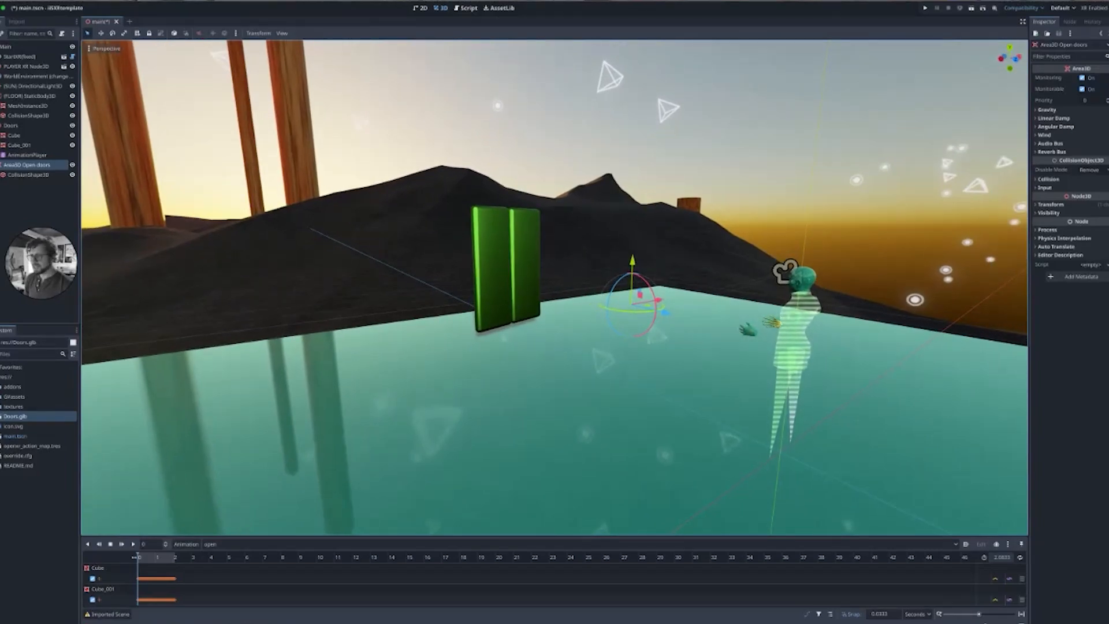
Preview the open animation of the AnimationPlayer in the viewport.
click(11, 156)
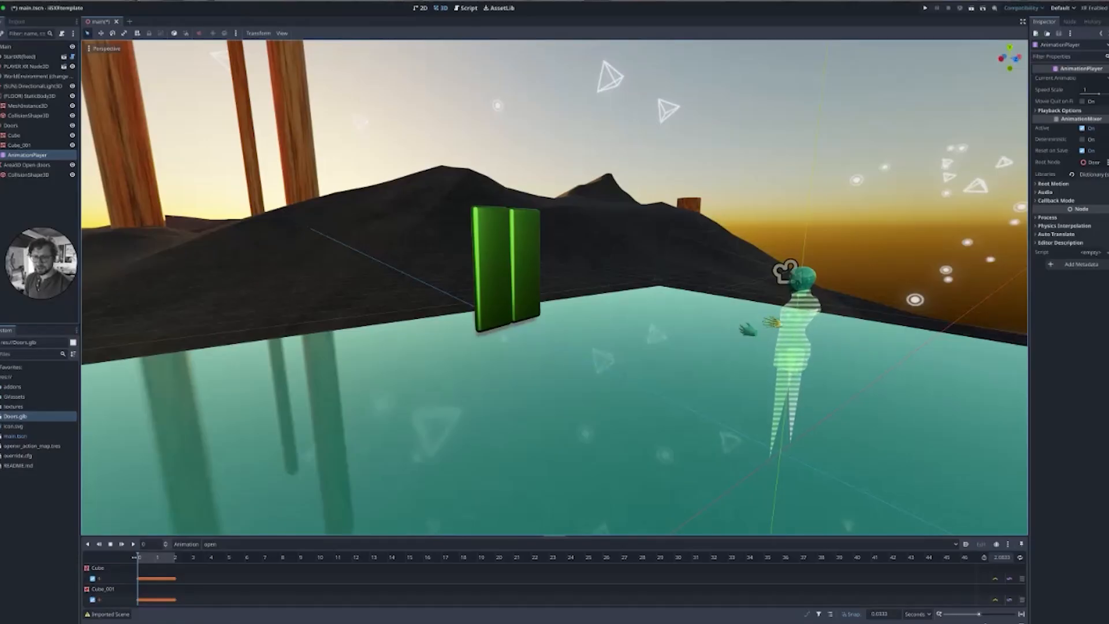
drag(188, 536, 188, 435)
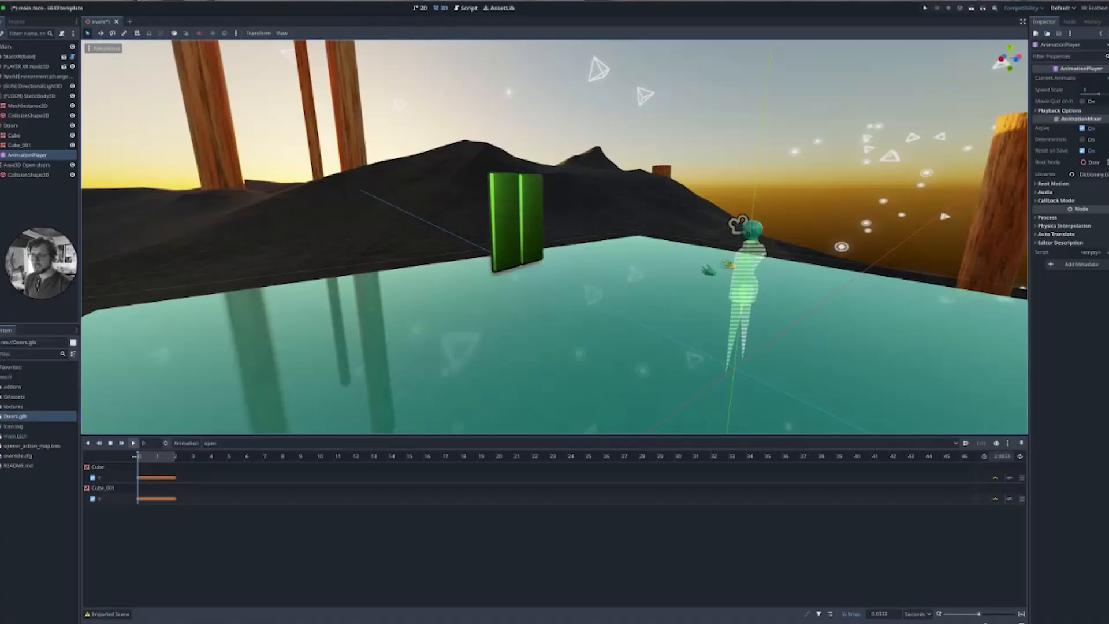
click(133, 443)
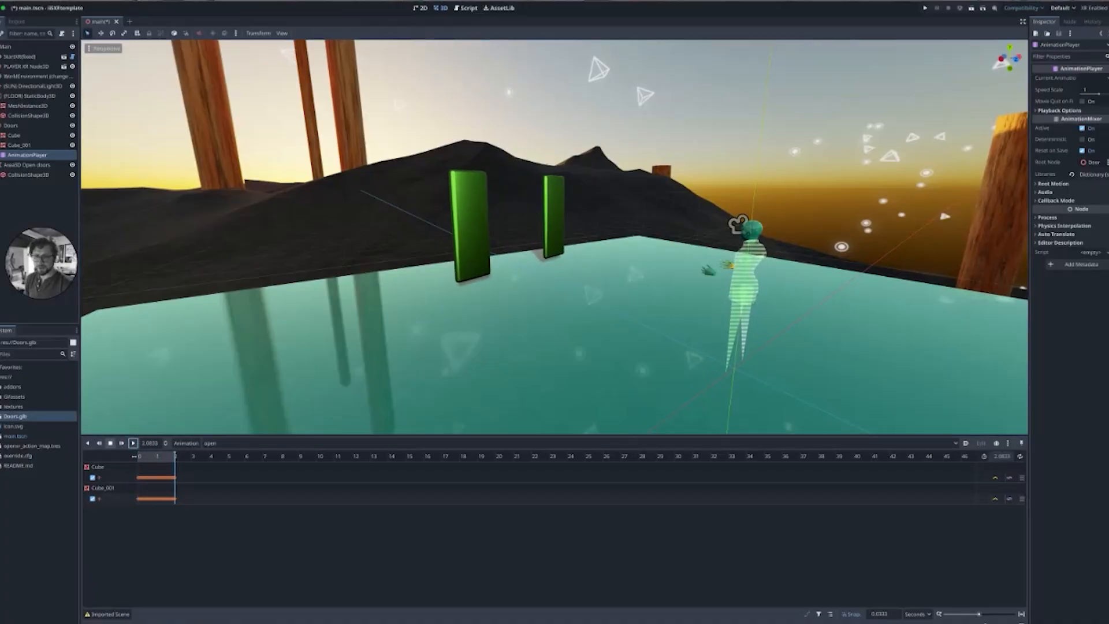
click(110, 443)
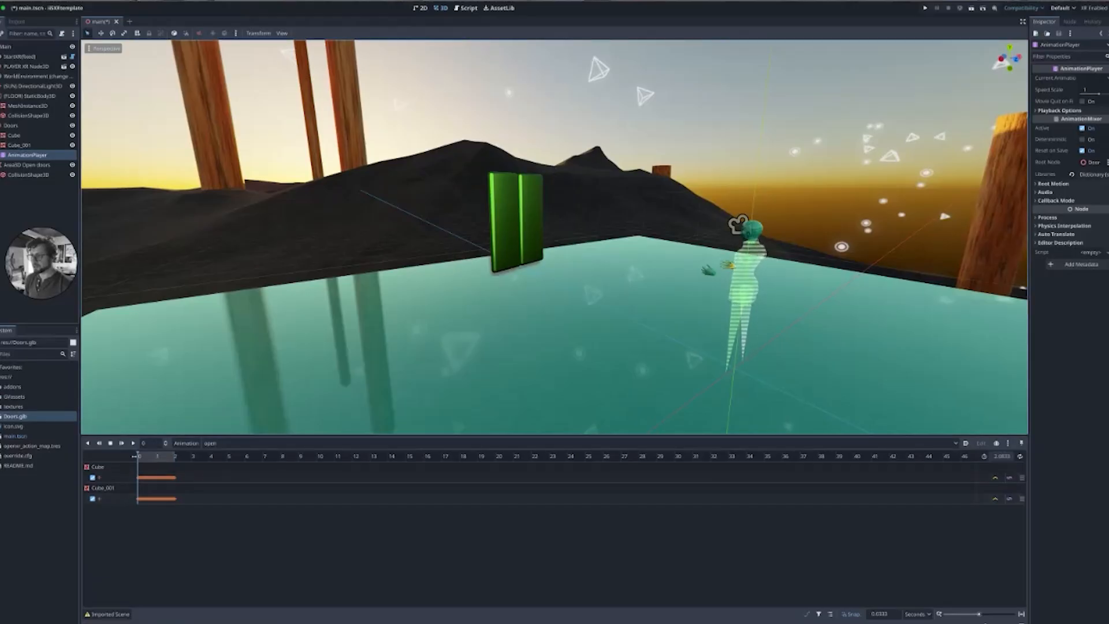
middle_drag(370, 228, 406, 226)
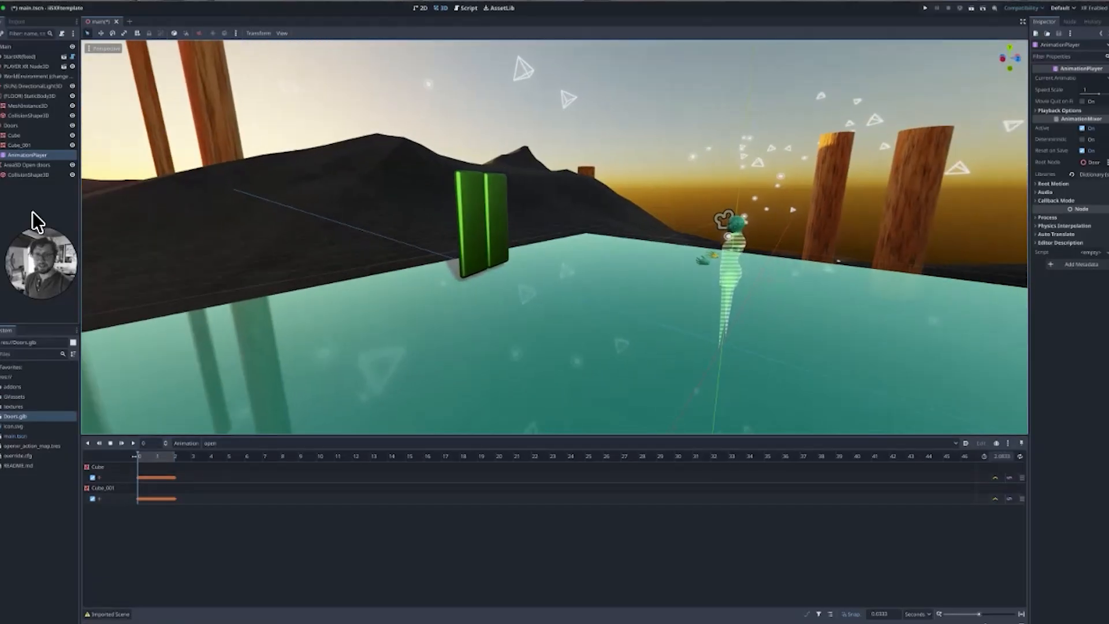
Attach a new script to the AnimationPlayer with the path res://opendoors_animation_player.gd.
right_click(20, 155)
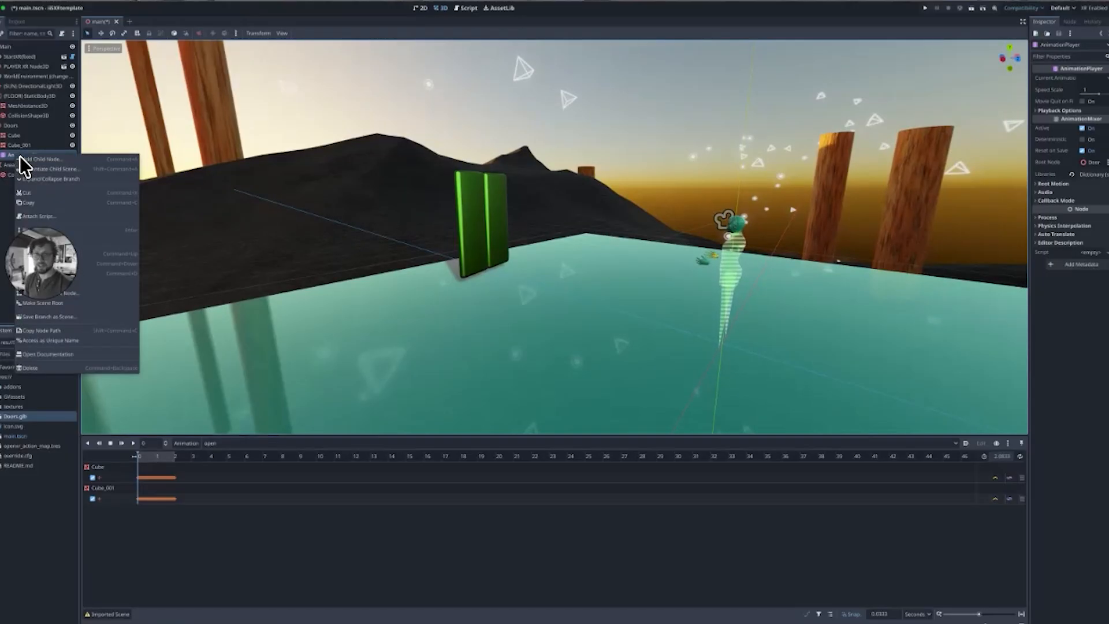
click(70, 218)
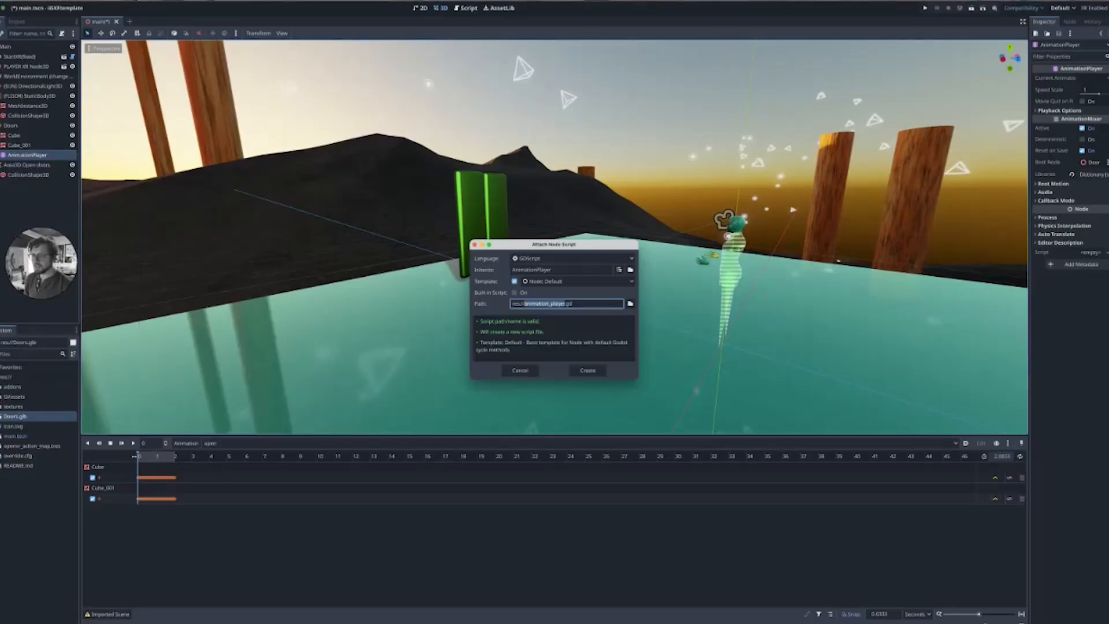
key(Left)
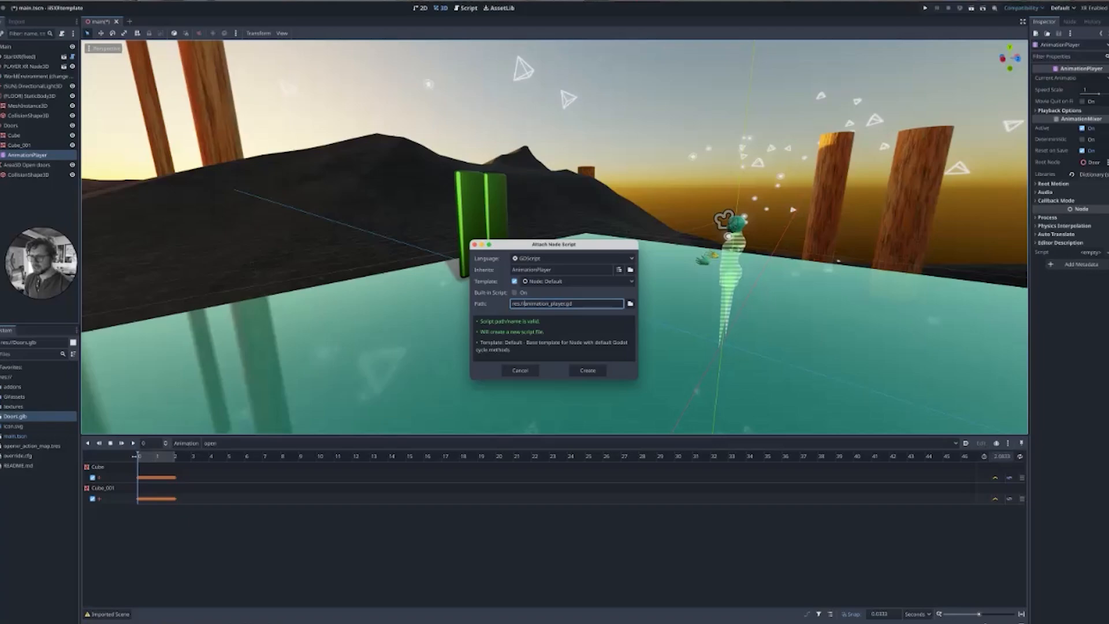
text(open_)
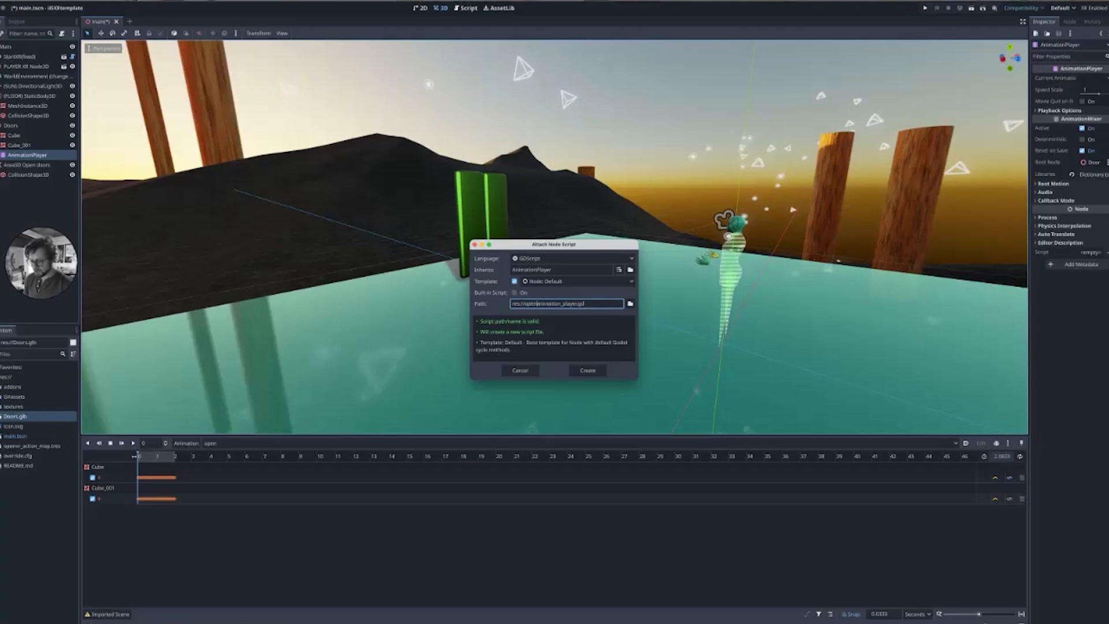
text(d)
text(oors)
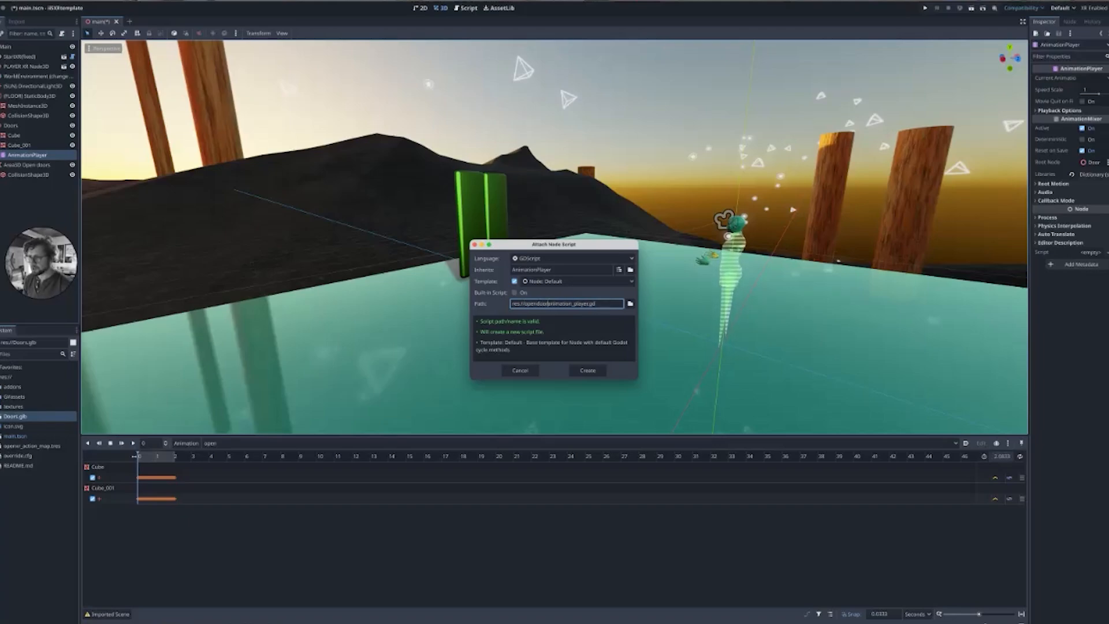
text(_)
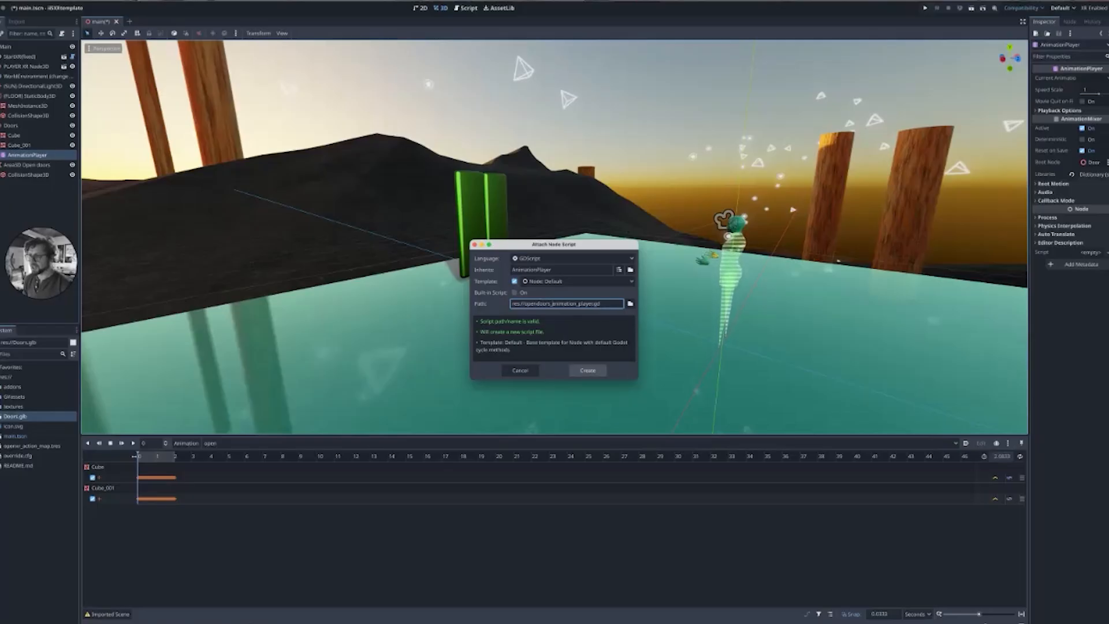
click(587, 370)
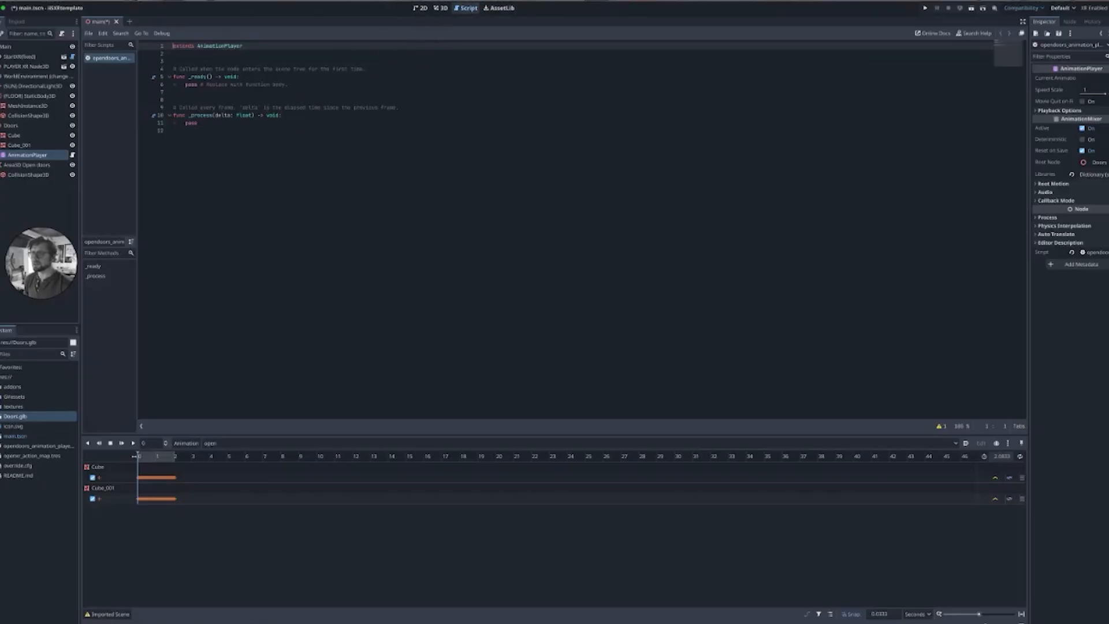
click(500, 8)
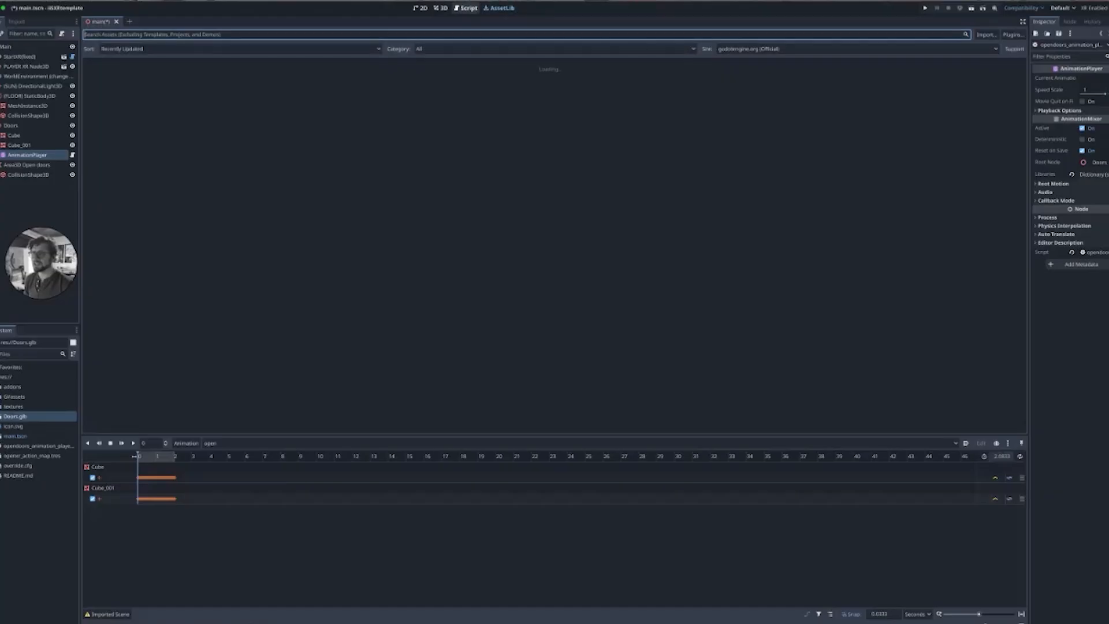
click(468, 8)
click(440, 8)
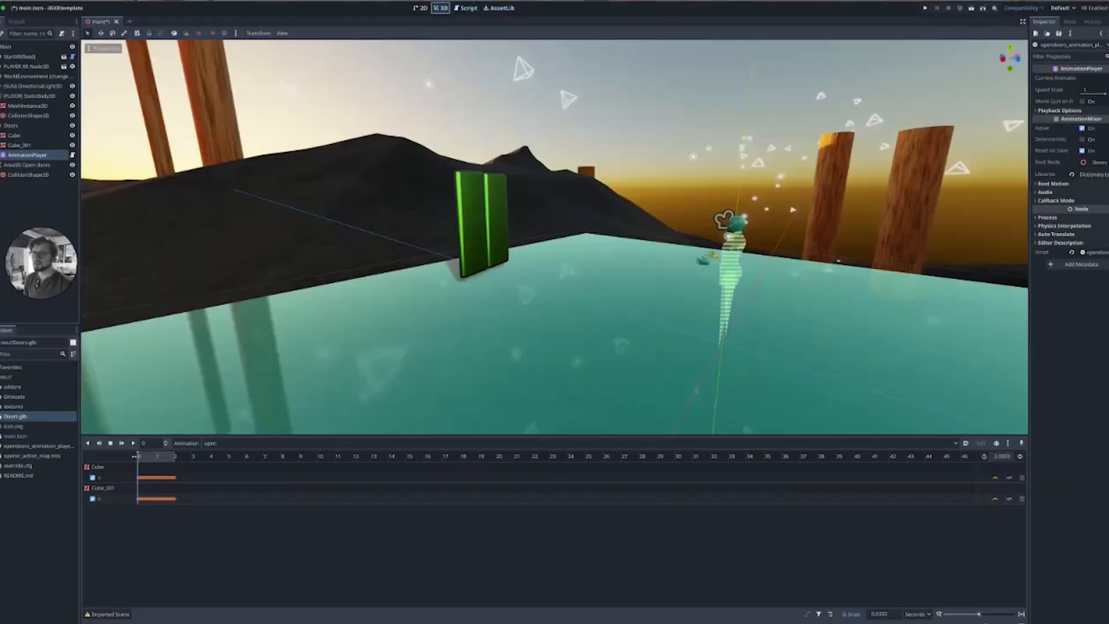
click(421, 9)
click(440, 8)
click(466, 8)
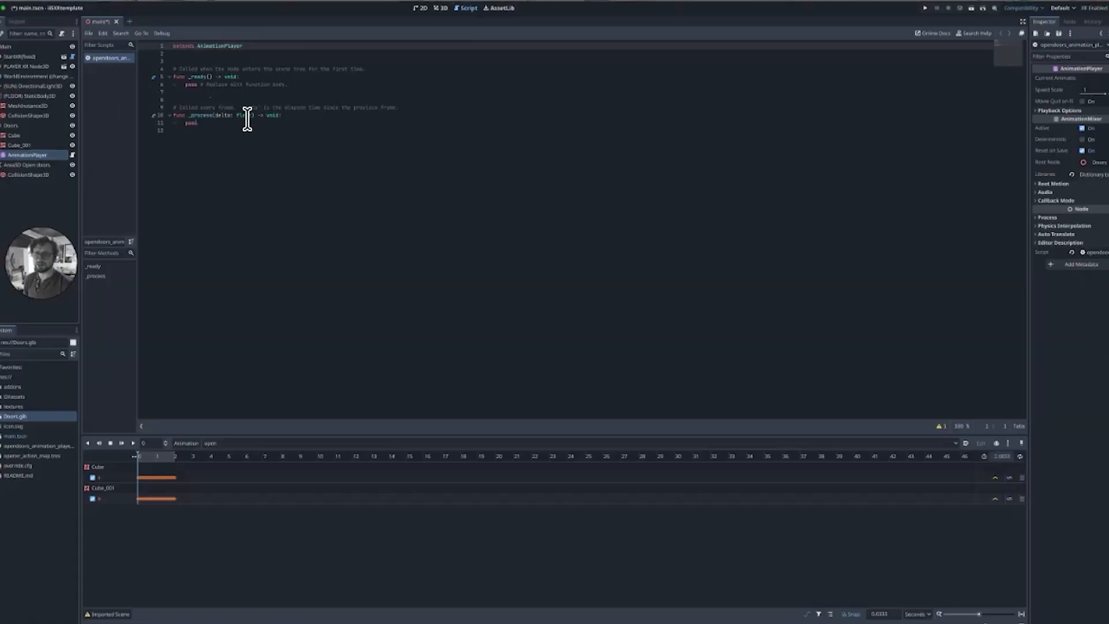
Delete the template functions from the new script, leaving only the extends line.
drag(257, 150, 165, 71)
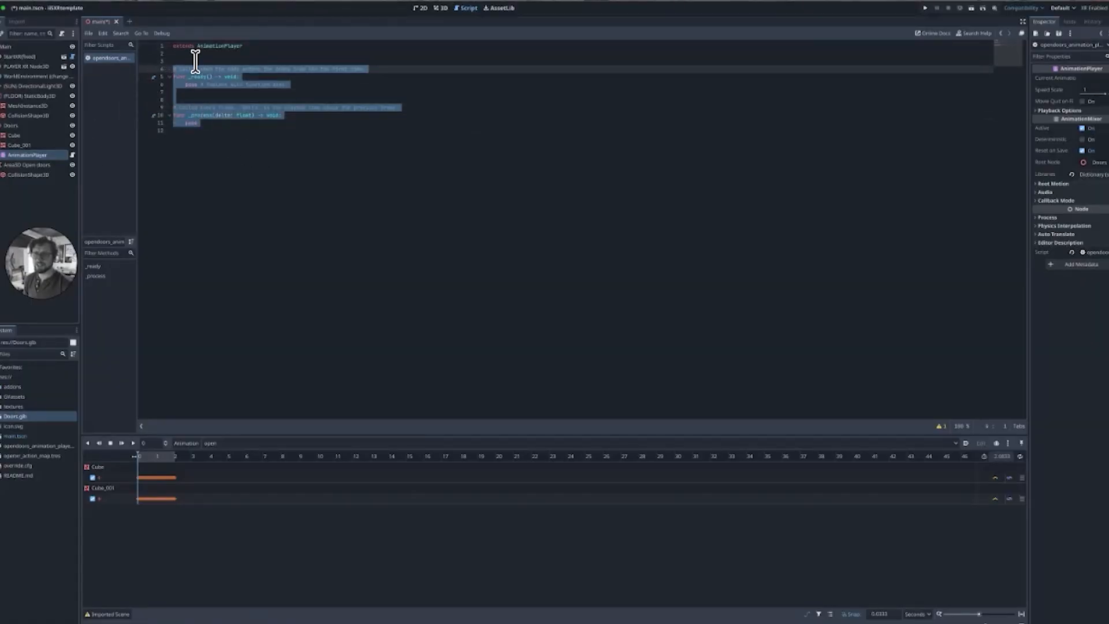
key(BackSpace)
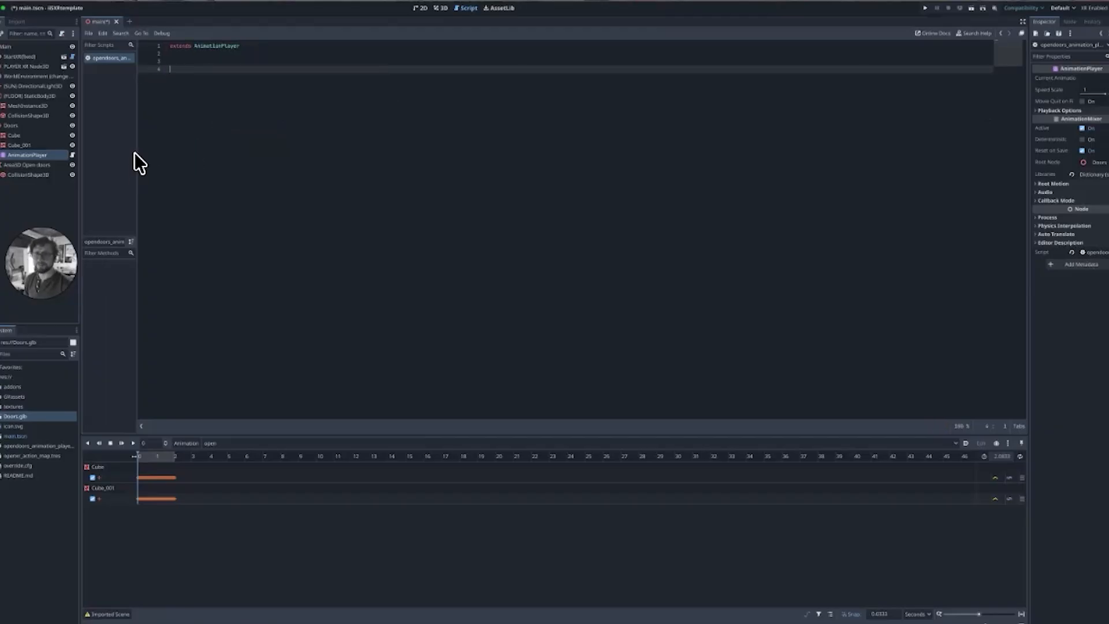
Connect the Open doors area's body_entered signal to the AnimationPlayer script.
click(15, 170)
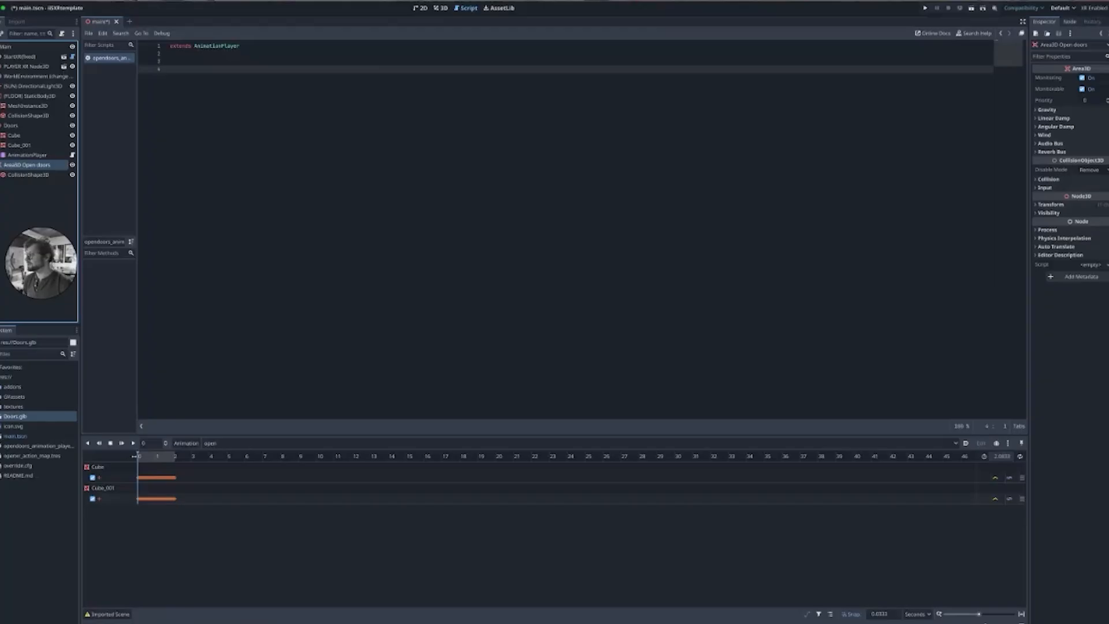
click(1070, 22)
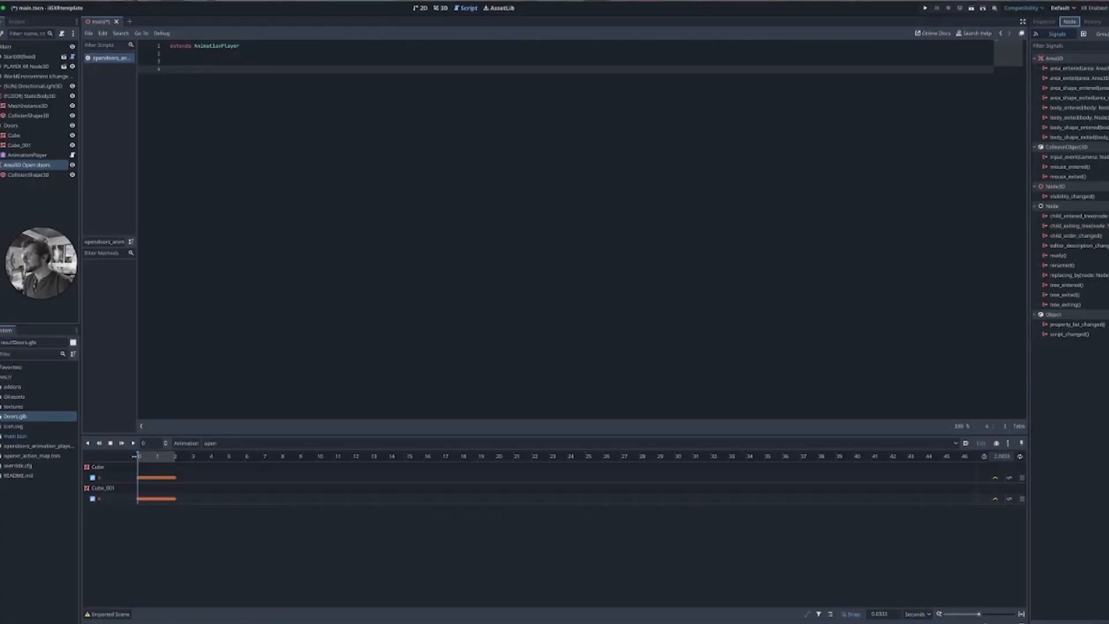
click(1074, 108)
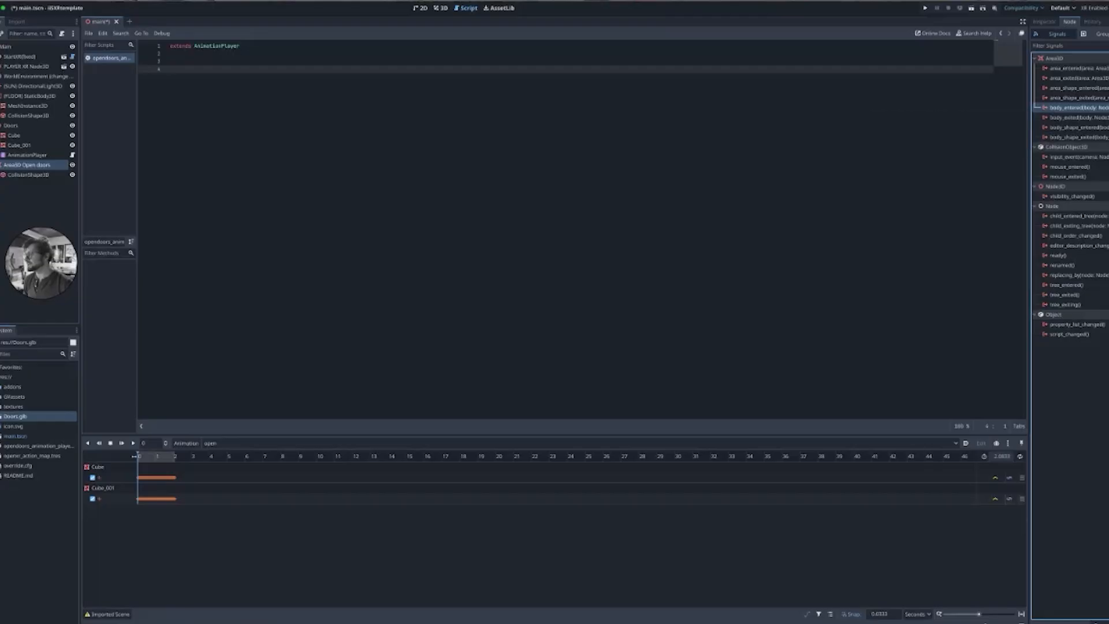
double_click(1071, 107)
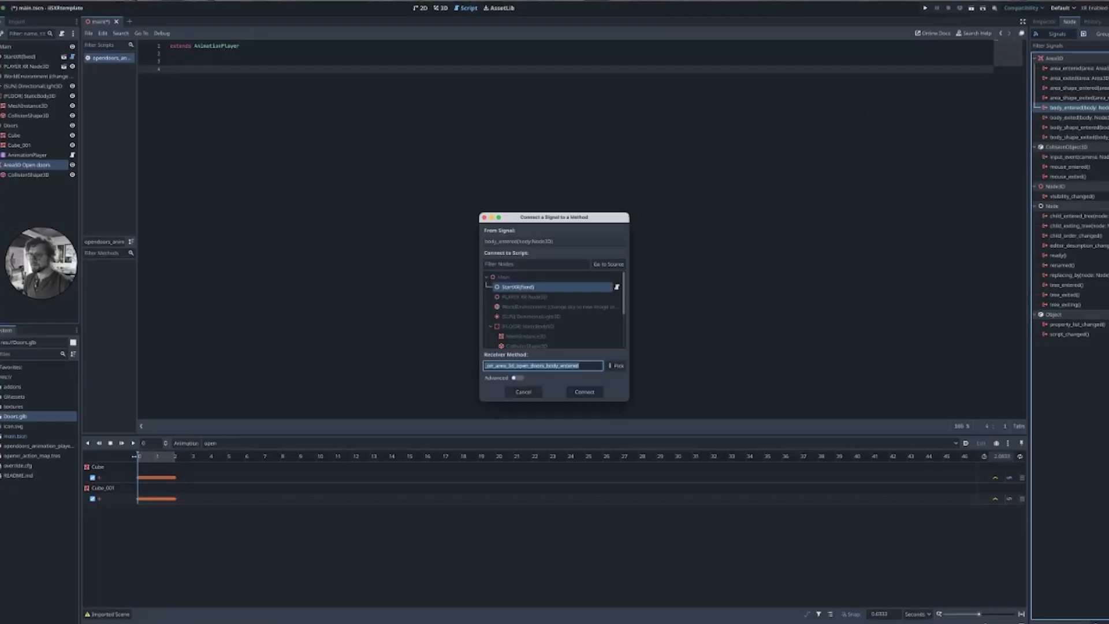
scroll(554, 309, down, 5)
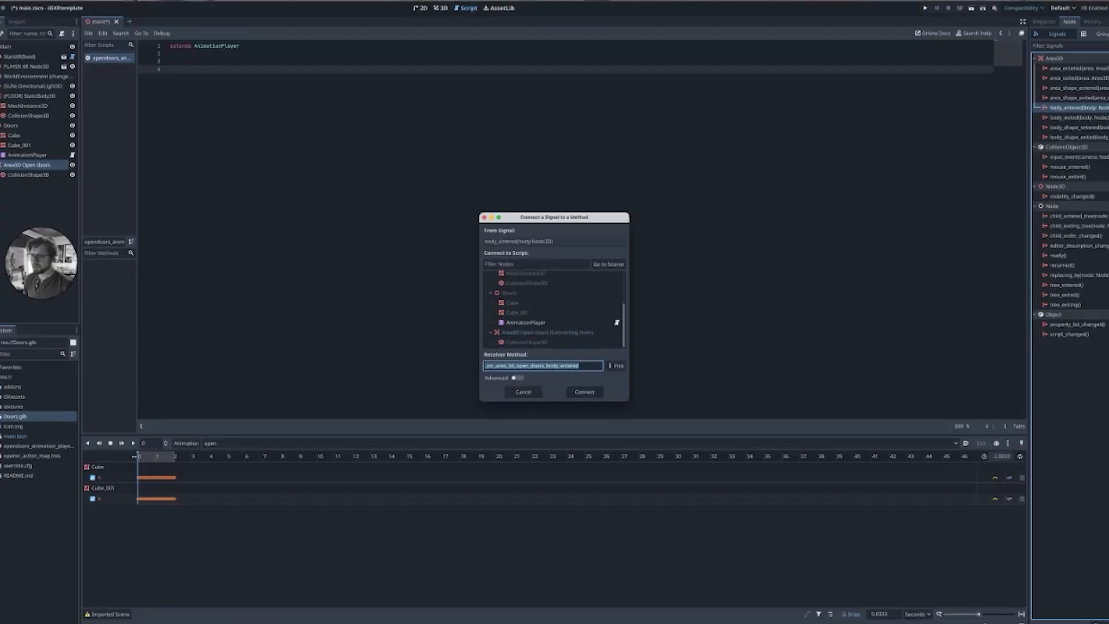
click(525, 323)
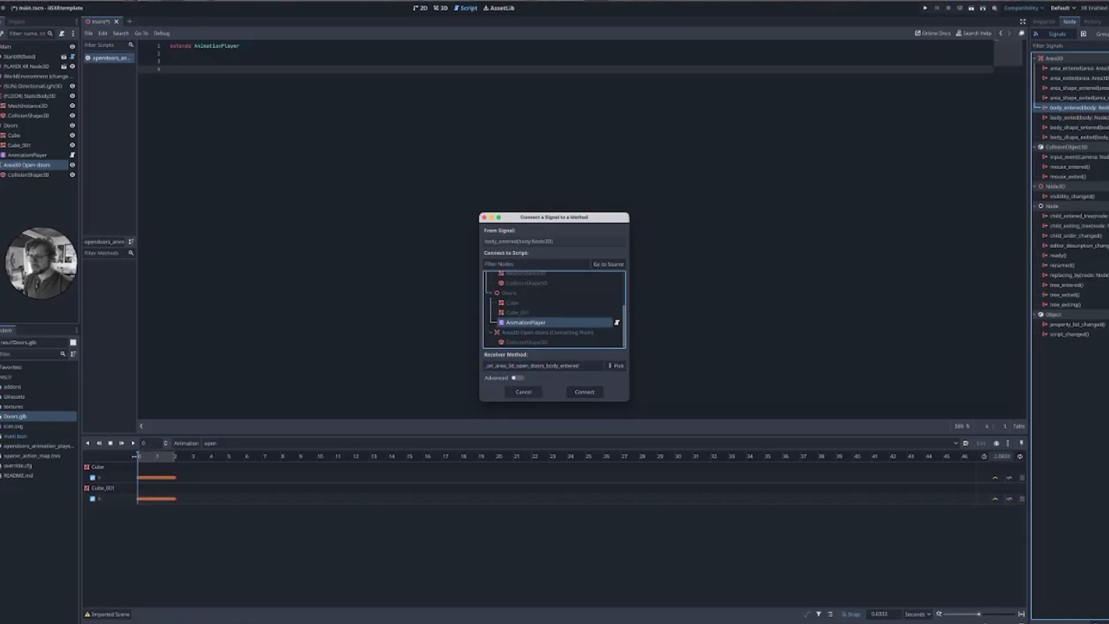
click(585, 392)
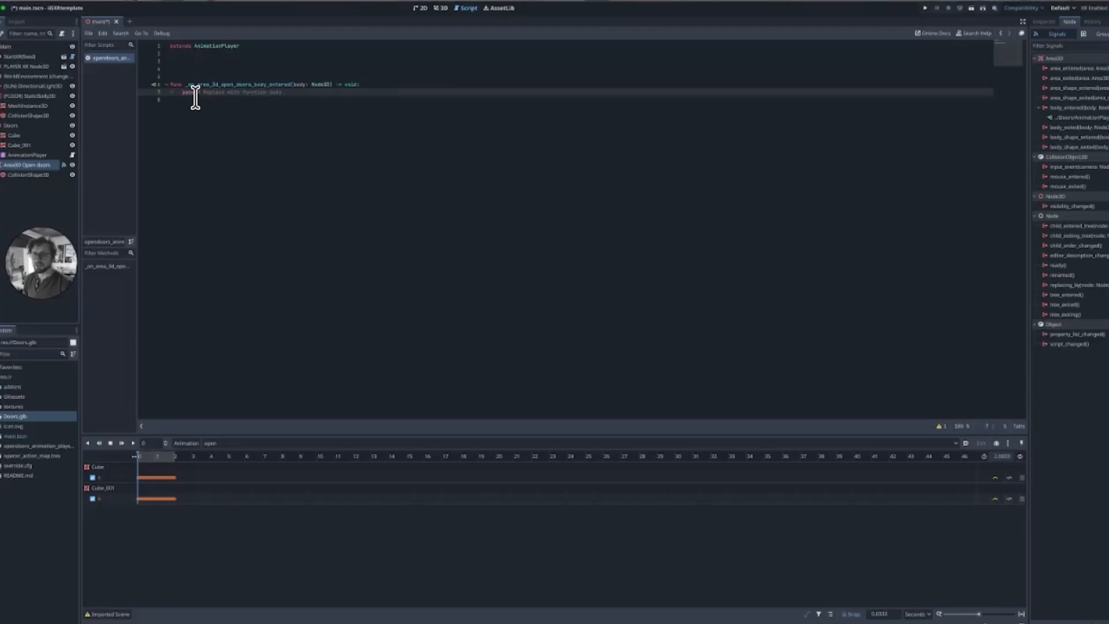
Replace the placeholder body of the body_entered function with a call to play("open").
triple_click(248, 94)
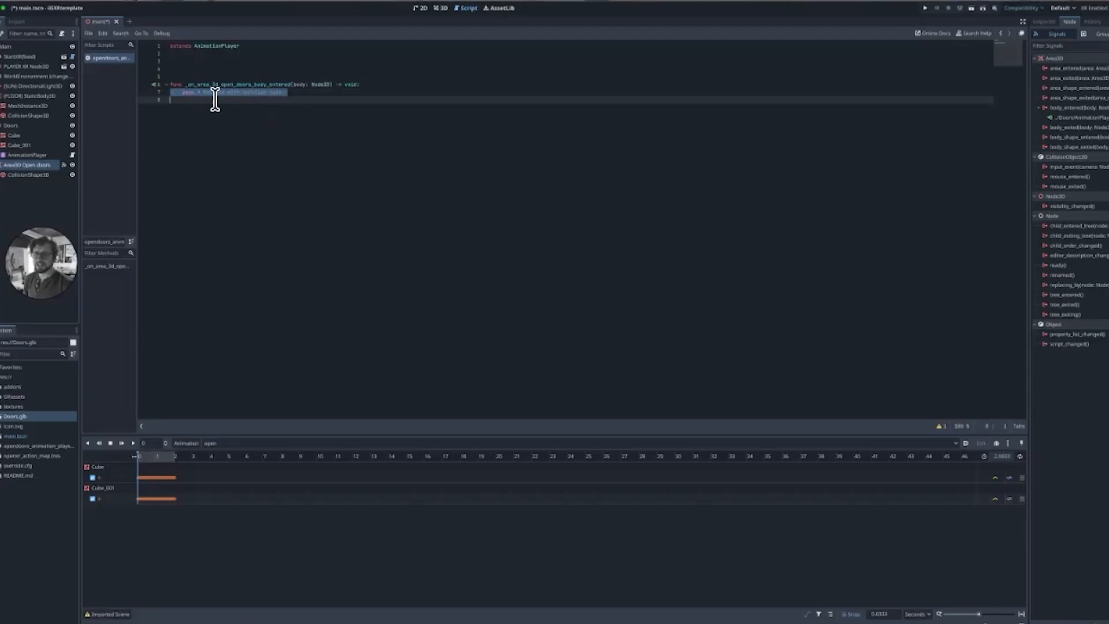
key(BackSpace)
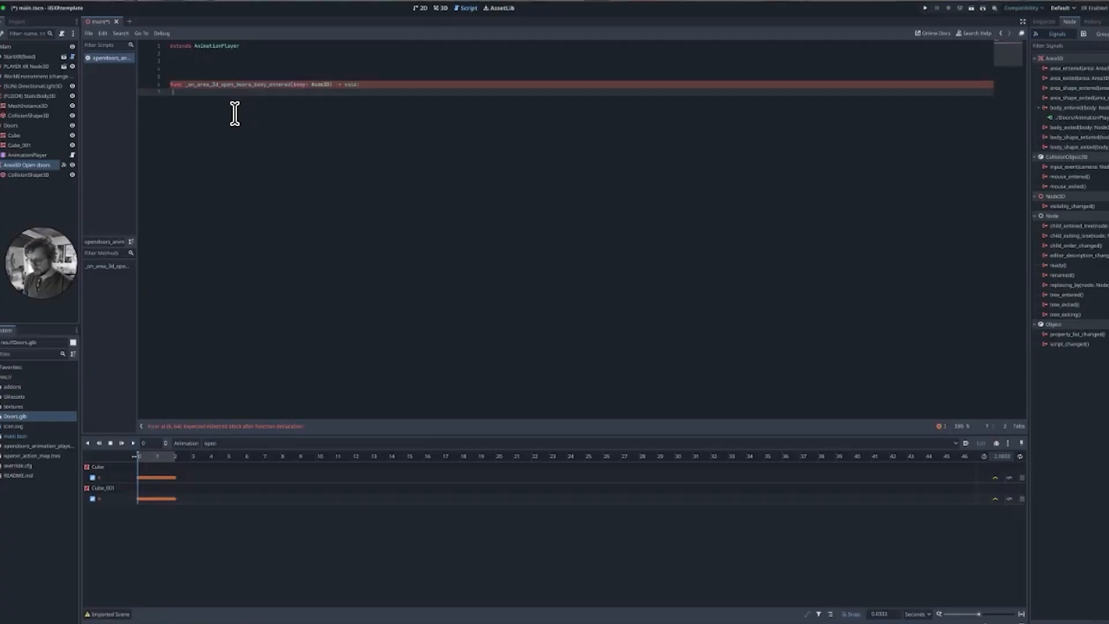
text(play)
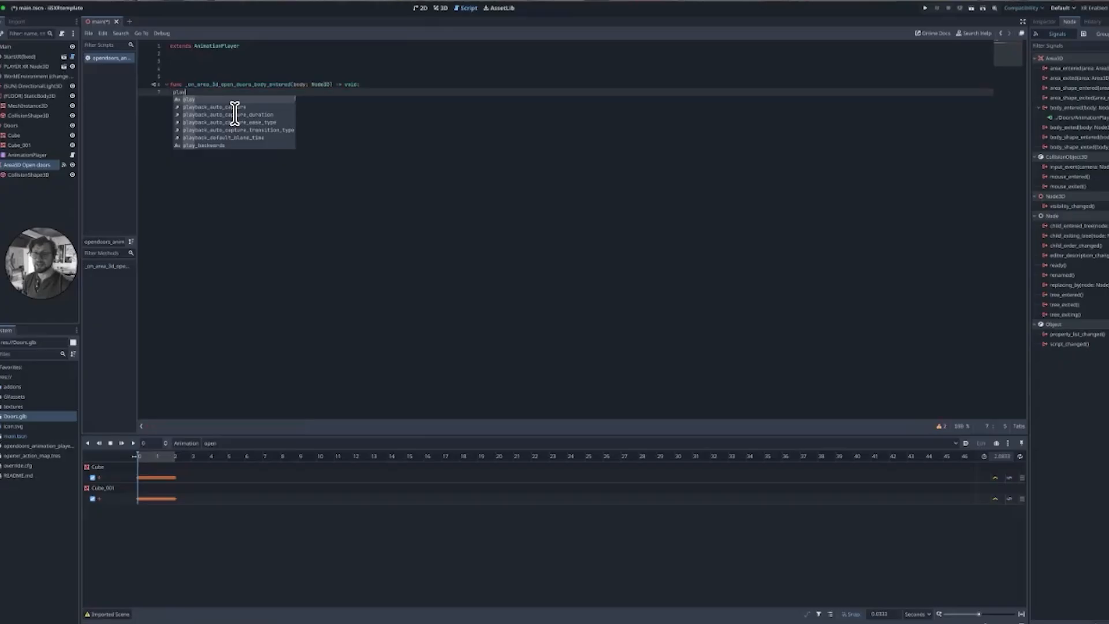
key(Return)
text(")
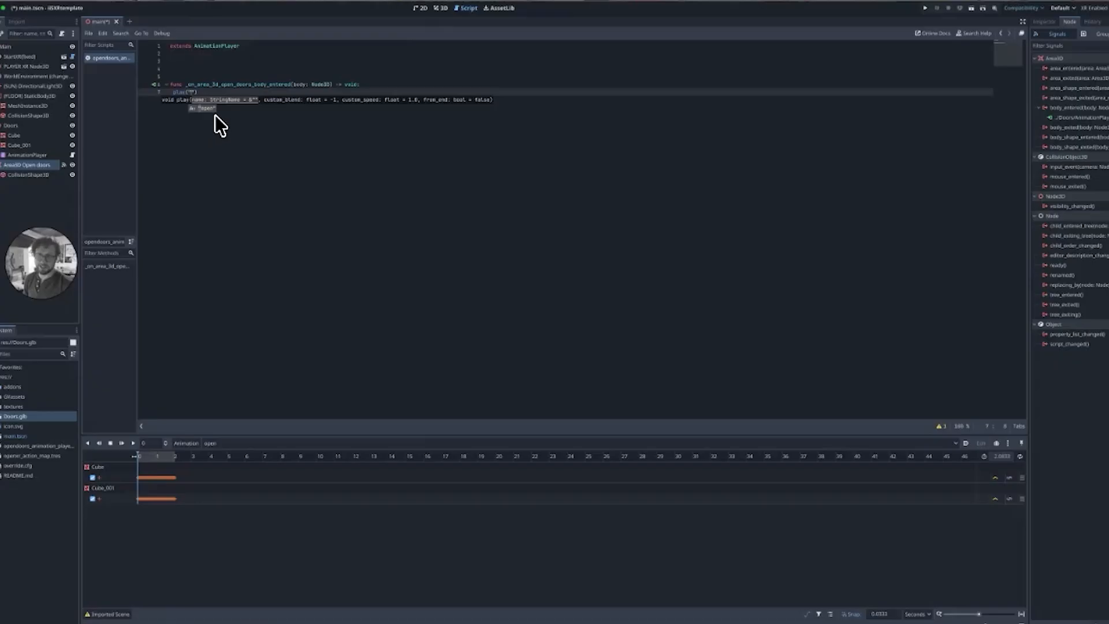
click(213, 111)
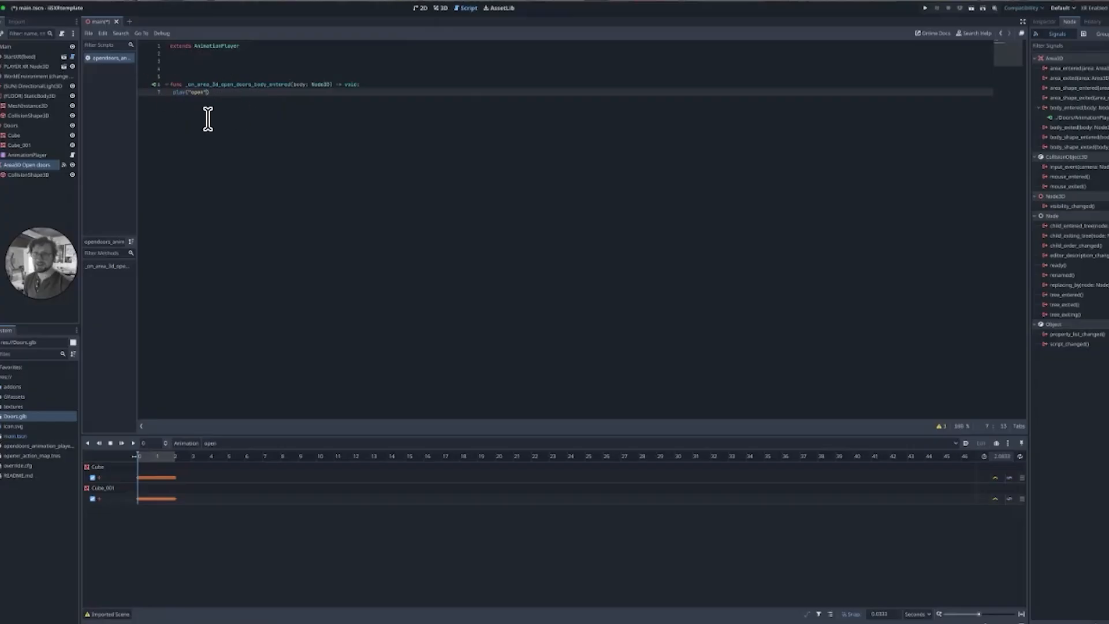
Enable collision mask layer 17 on the Open doors Area3D and save the scene.
click(440, 8)
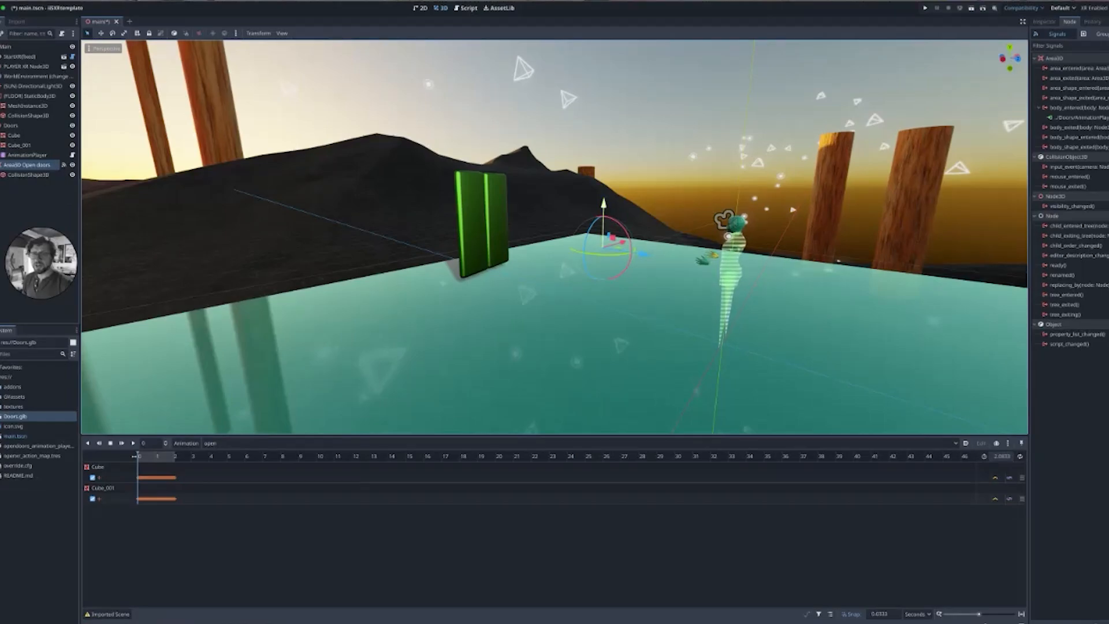
click(1044, 21)
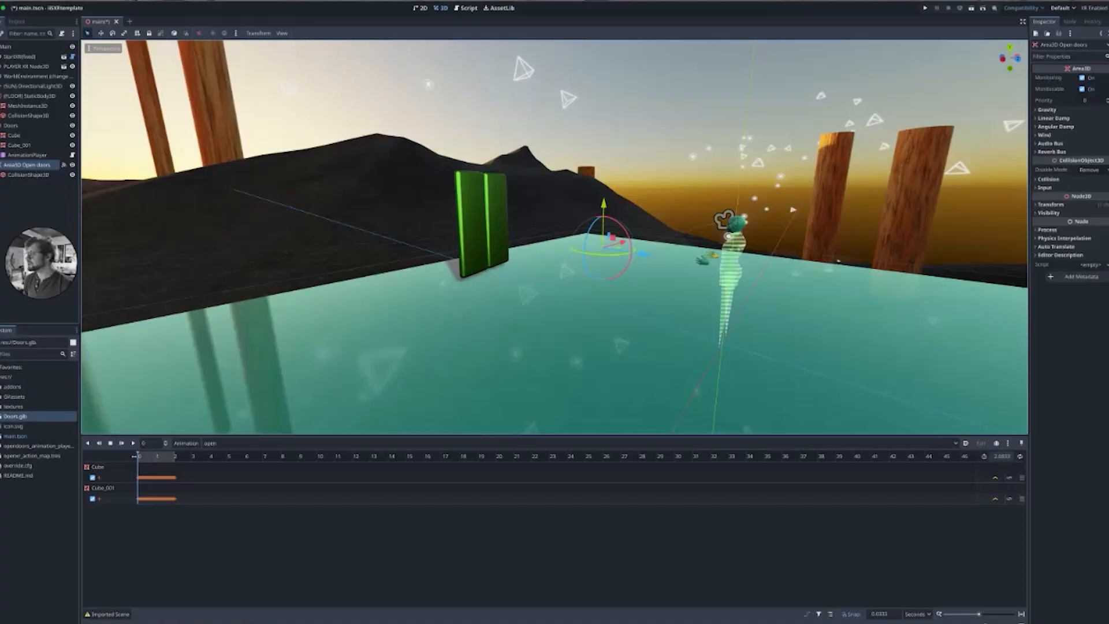
click(1070, 22)
click(1044, 22)
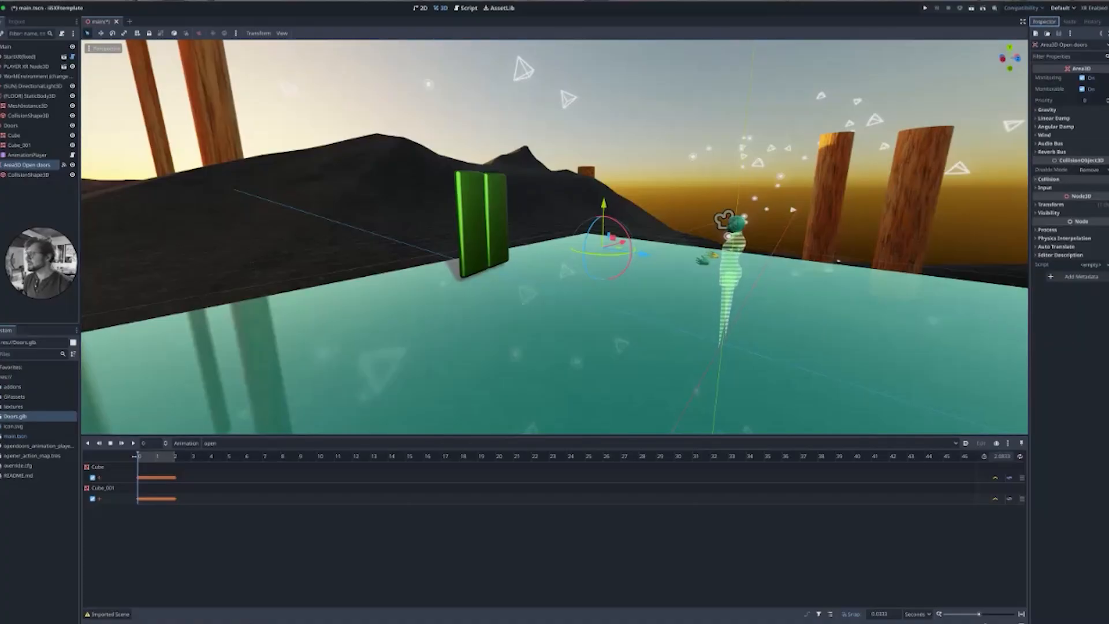
click(1046, 179)
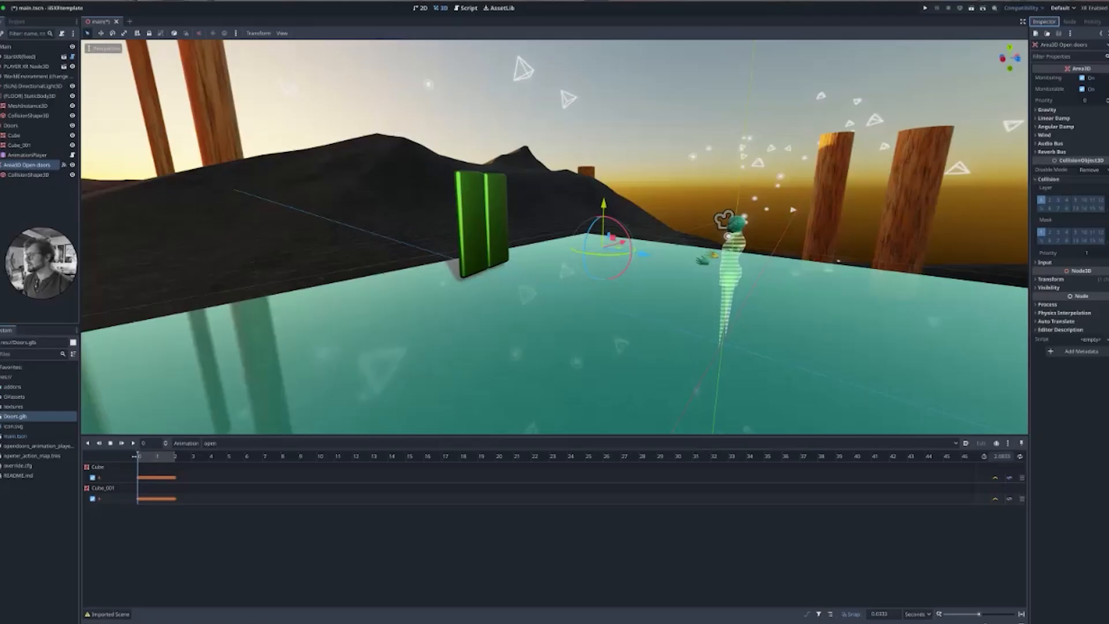
drag(1029, 231, 771, 231)
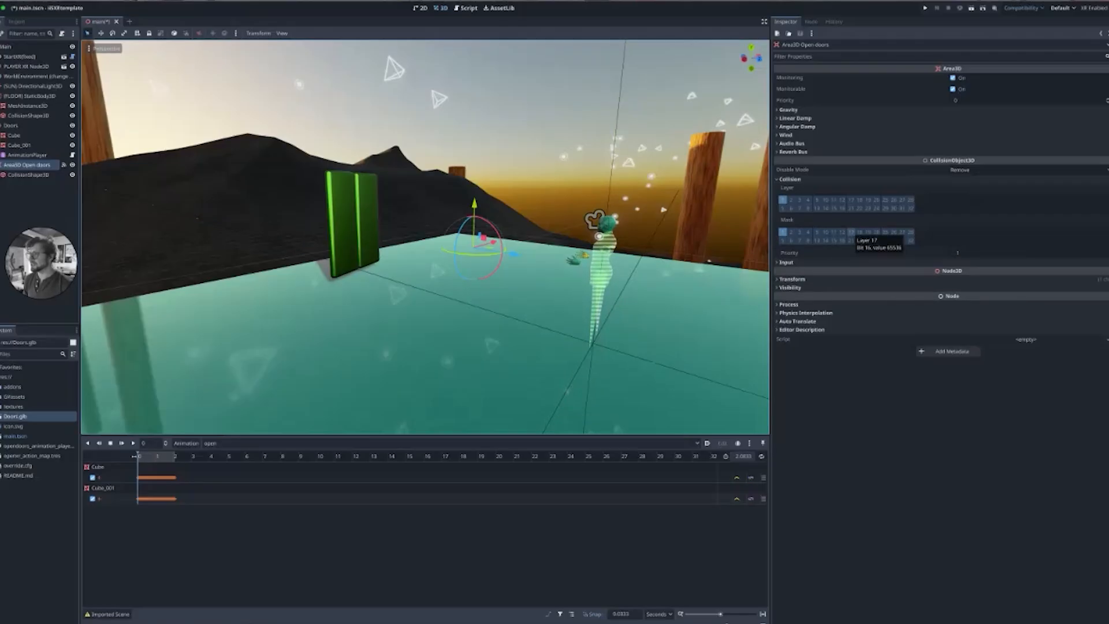
click(876, 232)
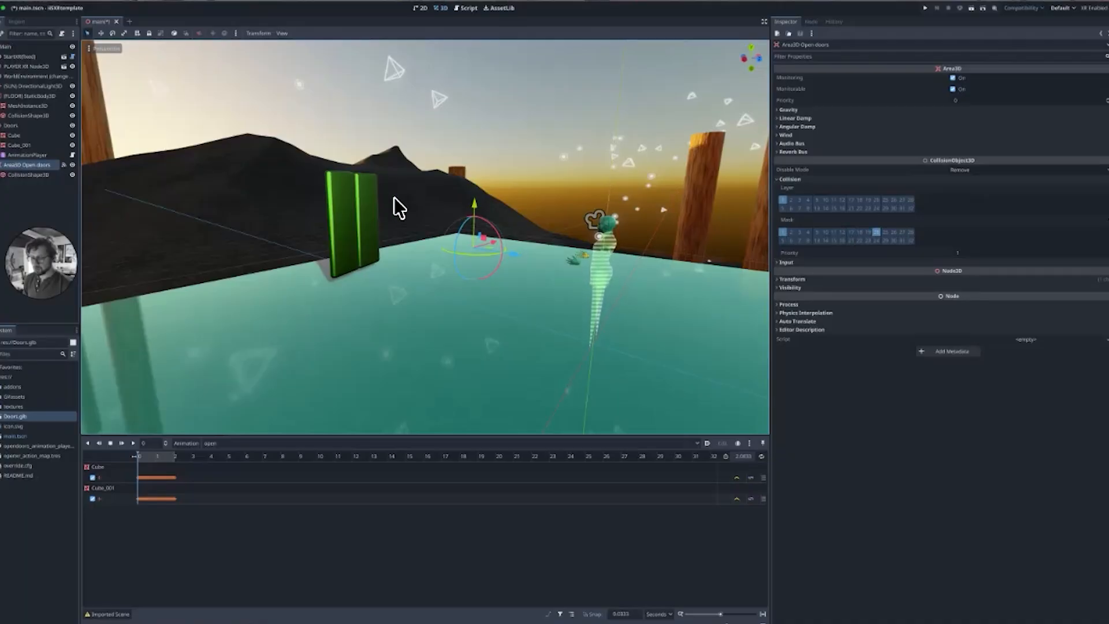
key(ctrl+s)
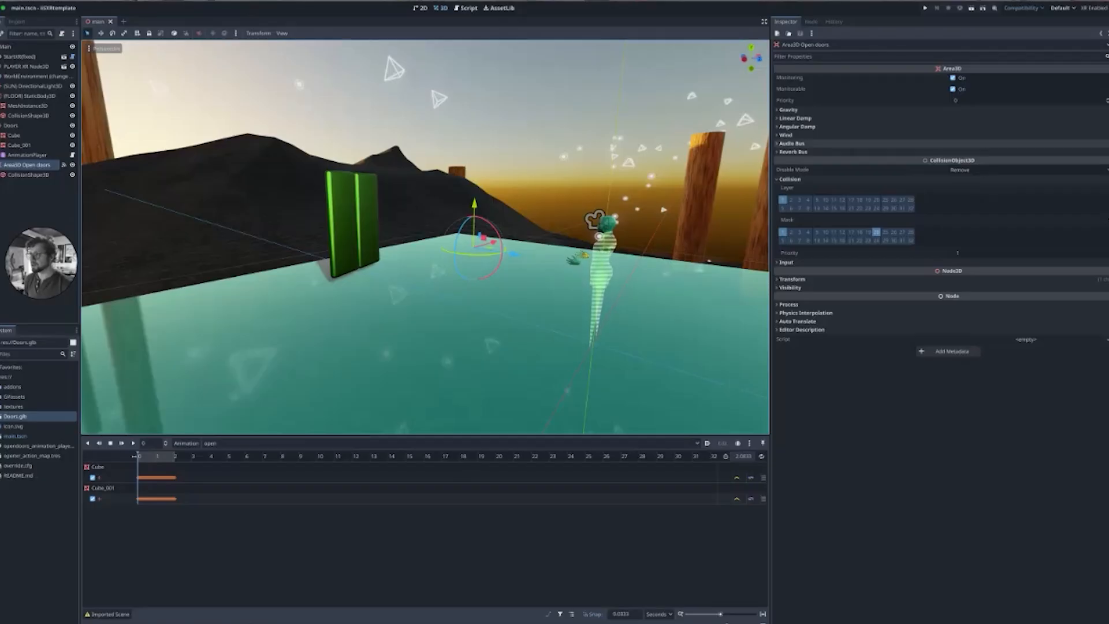
Open the player XR scene and inspect the PlayerBody's collision layer and mask settings.
drag(772, 248, 956, 249)
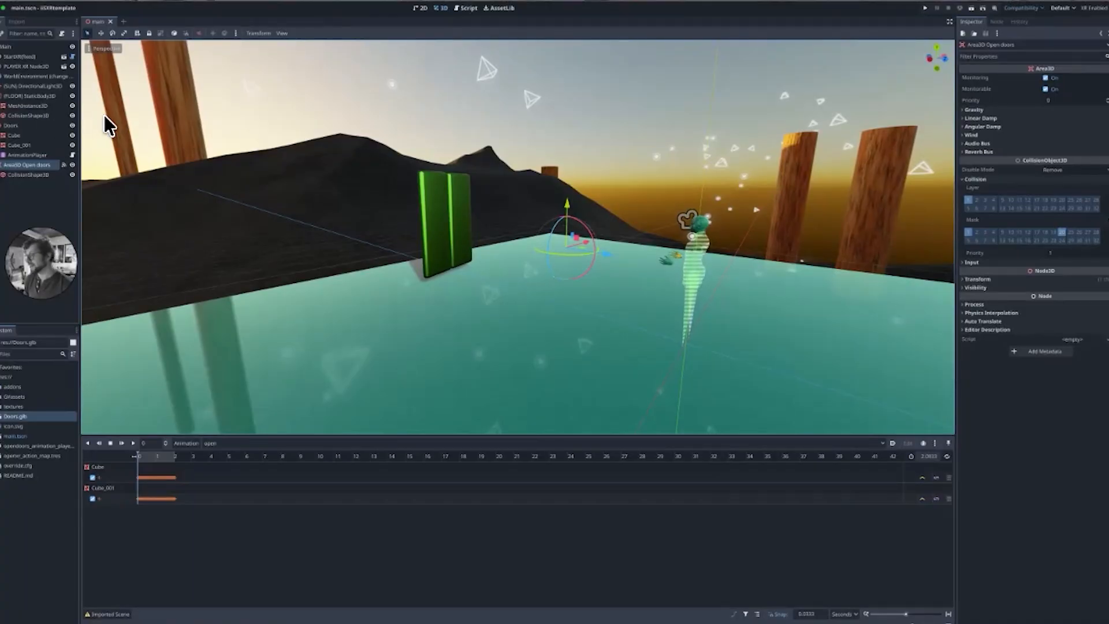
click(21, 67)
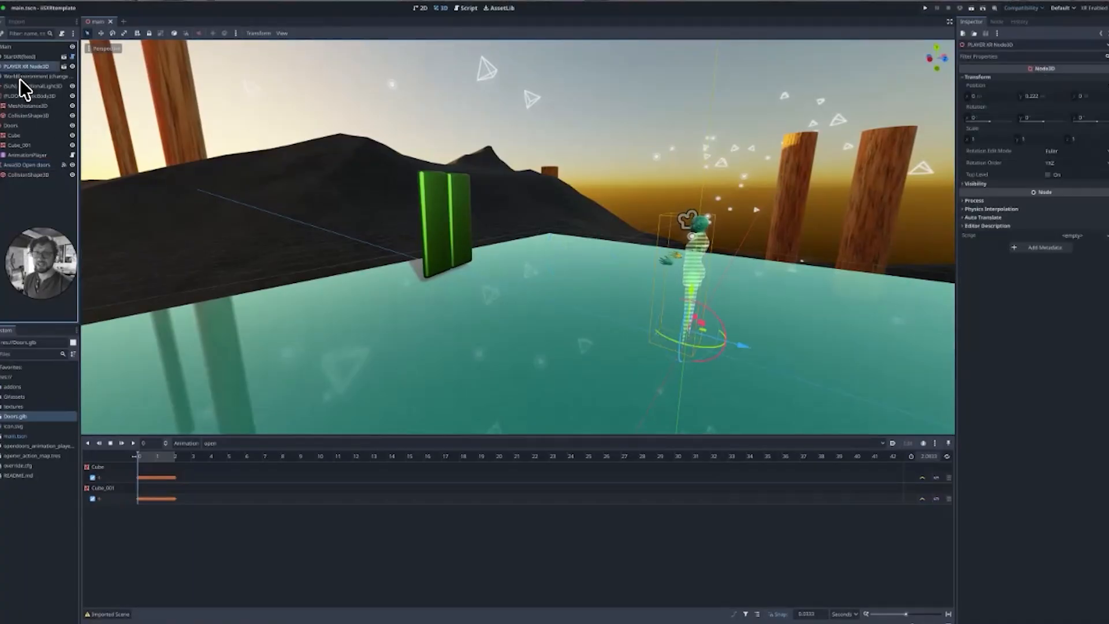
click(74, 71)
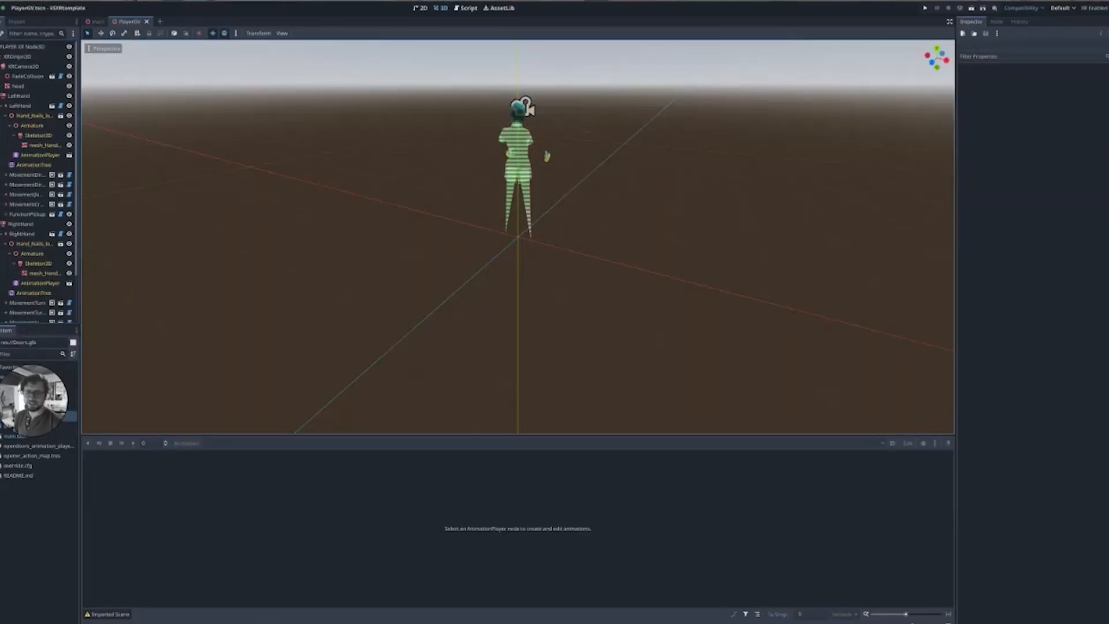
scroll(38, 179, down, 3)
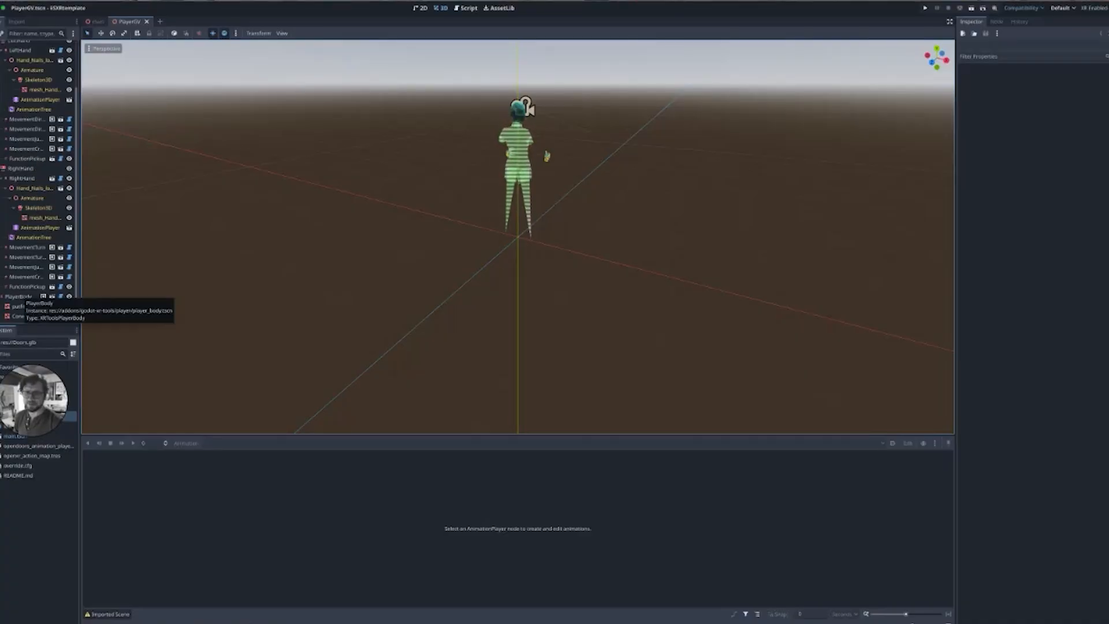
click(18, 296)
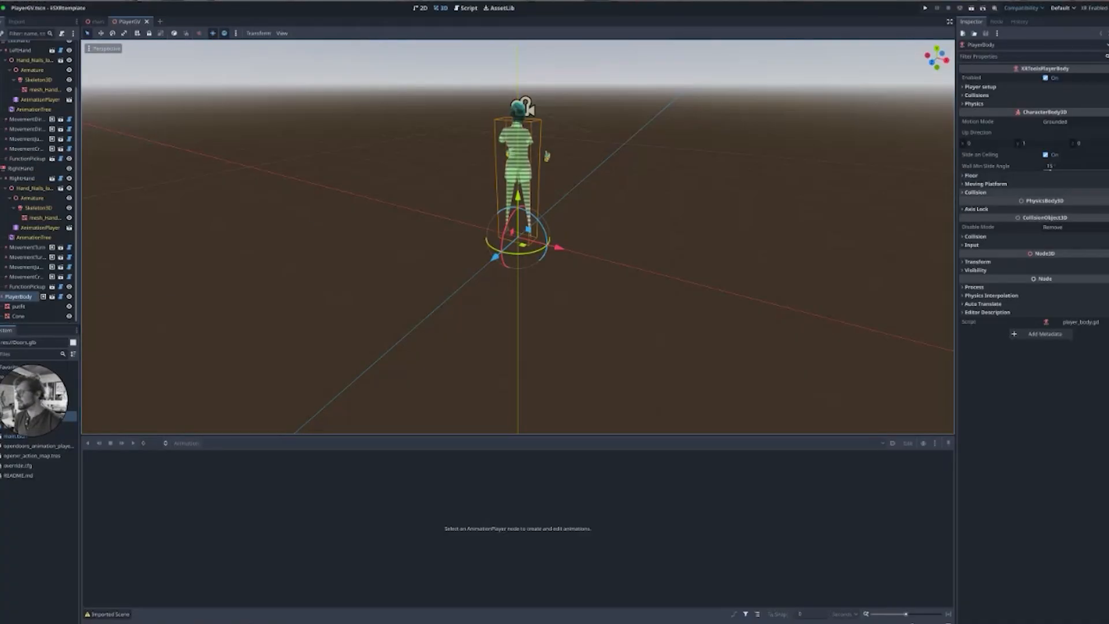
click(975, 192)
click(975, 246)
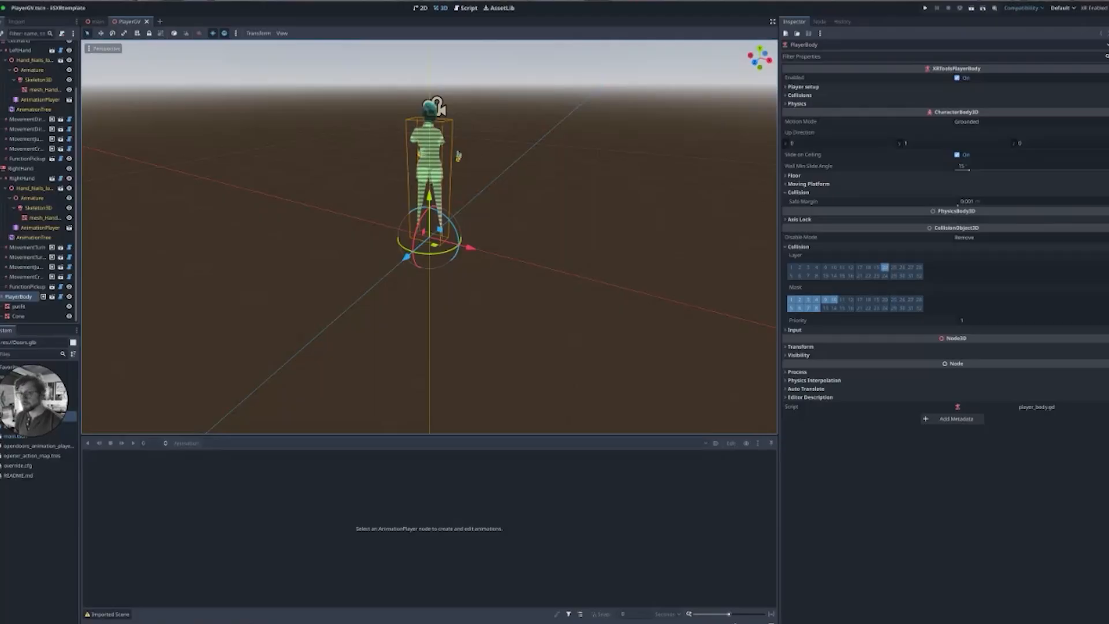
Return to the main scene, select the Open doors area, and run the project to test the doors.
click(148, 22)
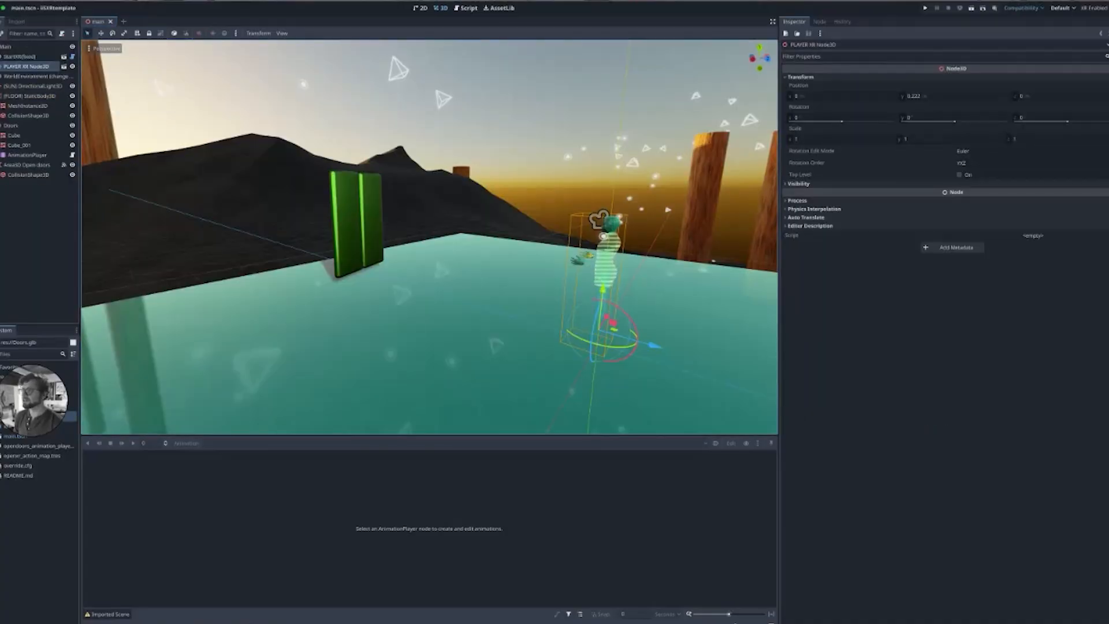
key(Escape)
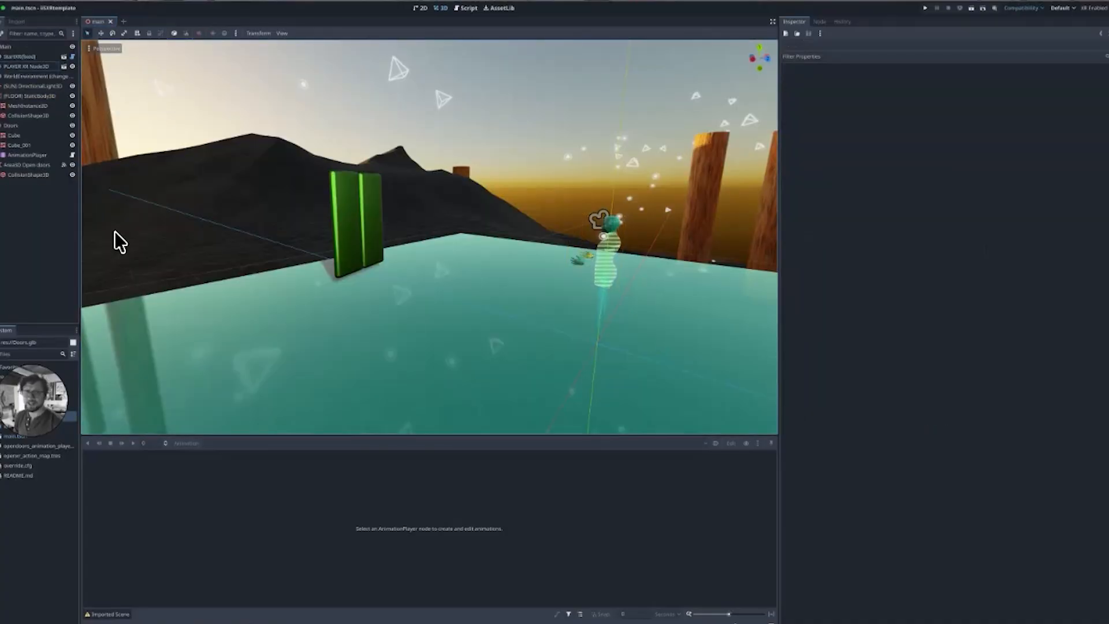
click(30, 165)
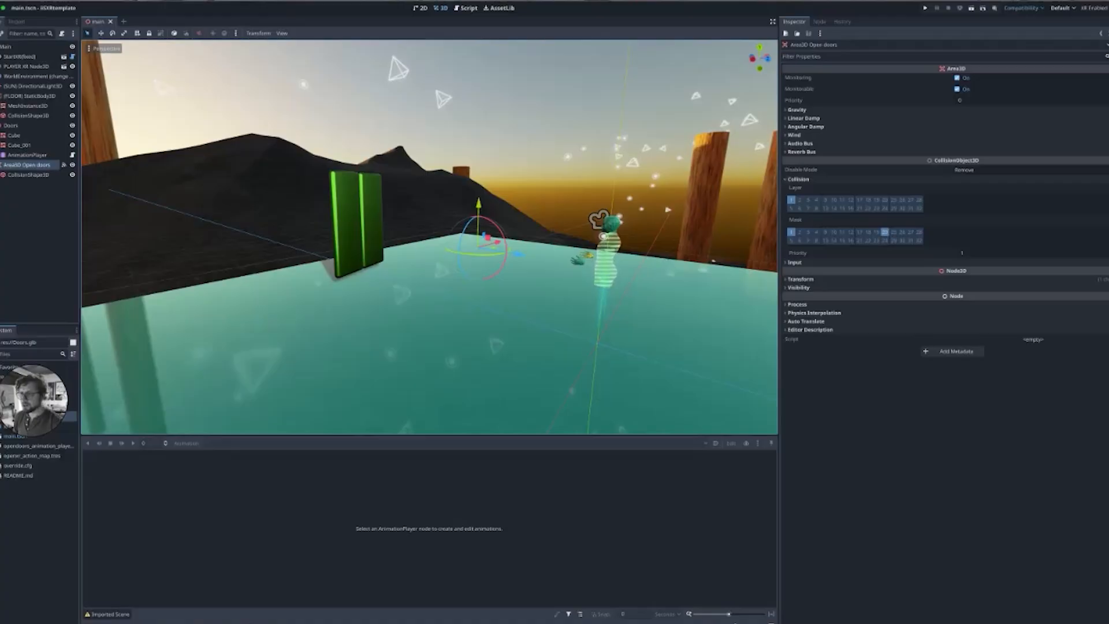
mouse_move(429, 243)
middle_down()
mouse_move(432, 226)
mouse_move(384, 223)
mouse_move(411, 233)
middle_up()
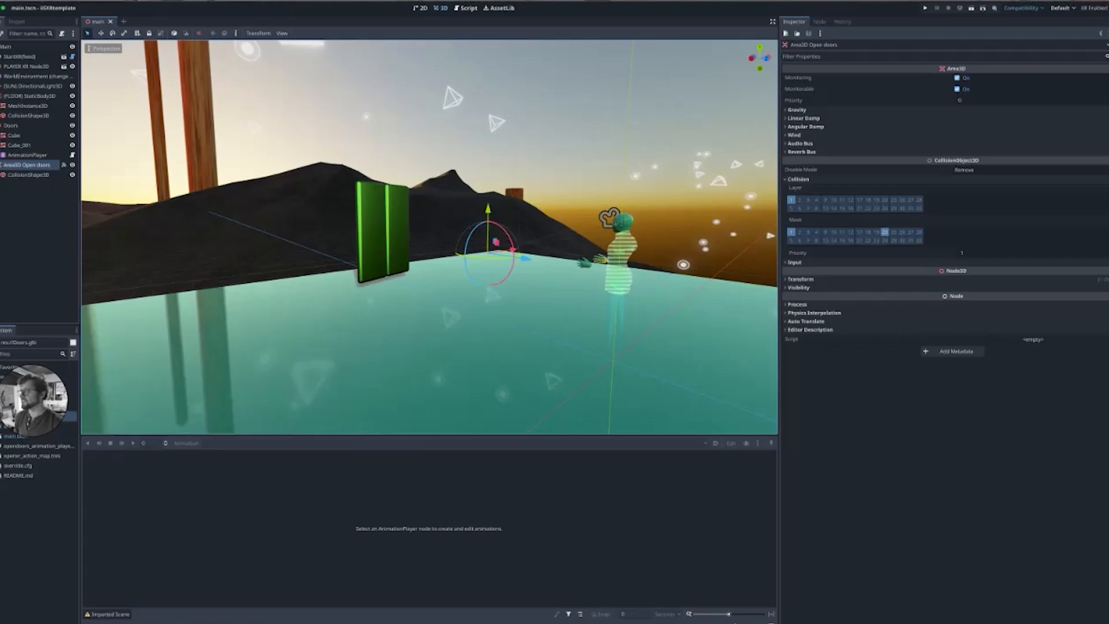
click(925, 8)
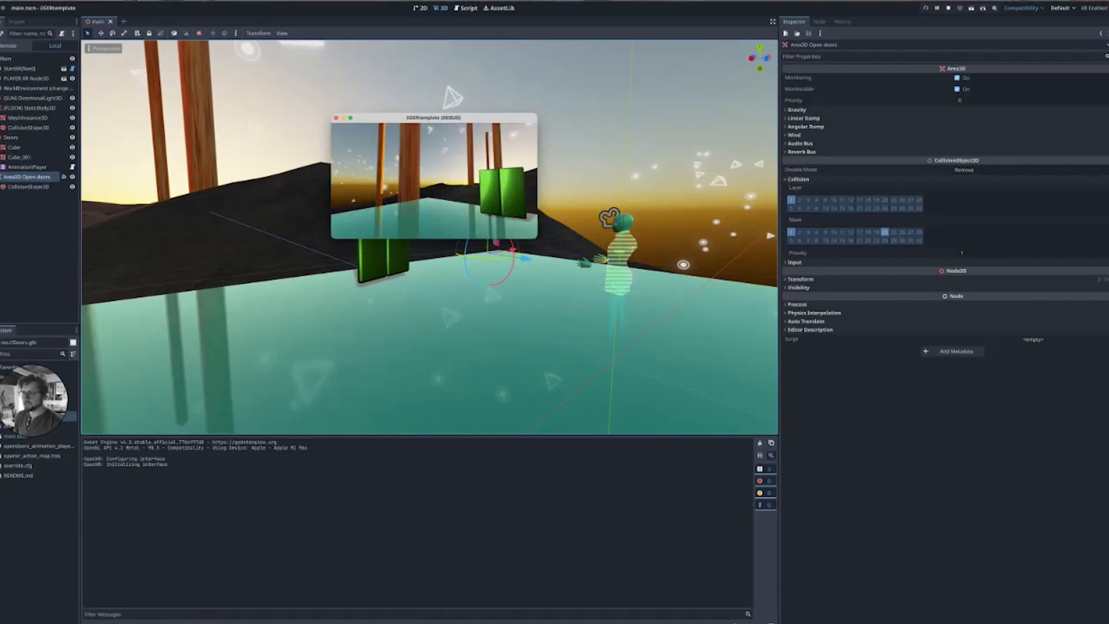